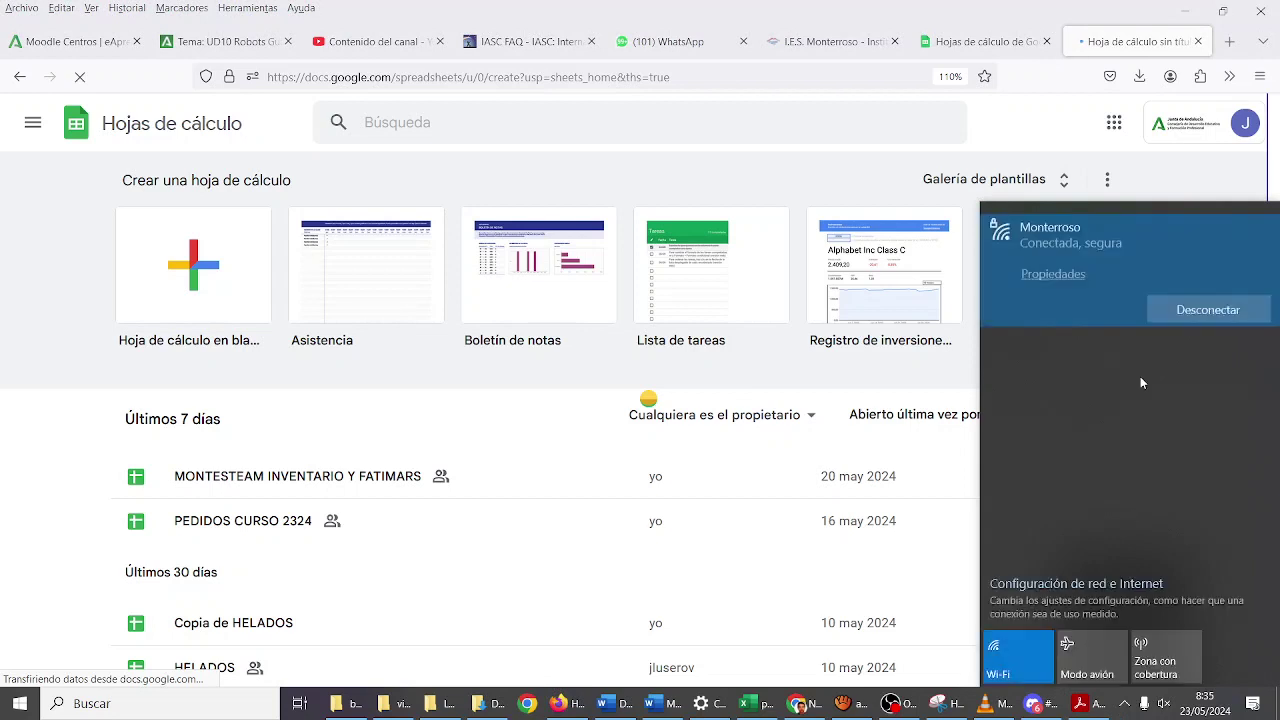
left_click(80, 412)
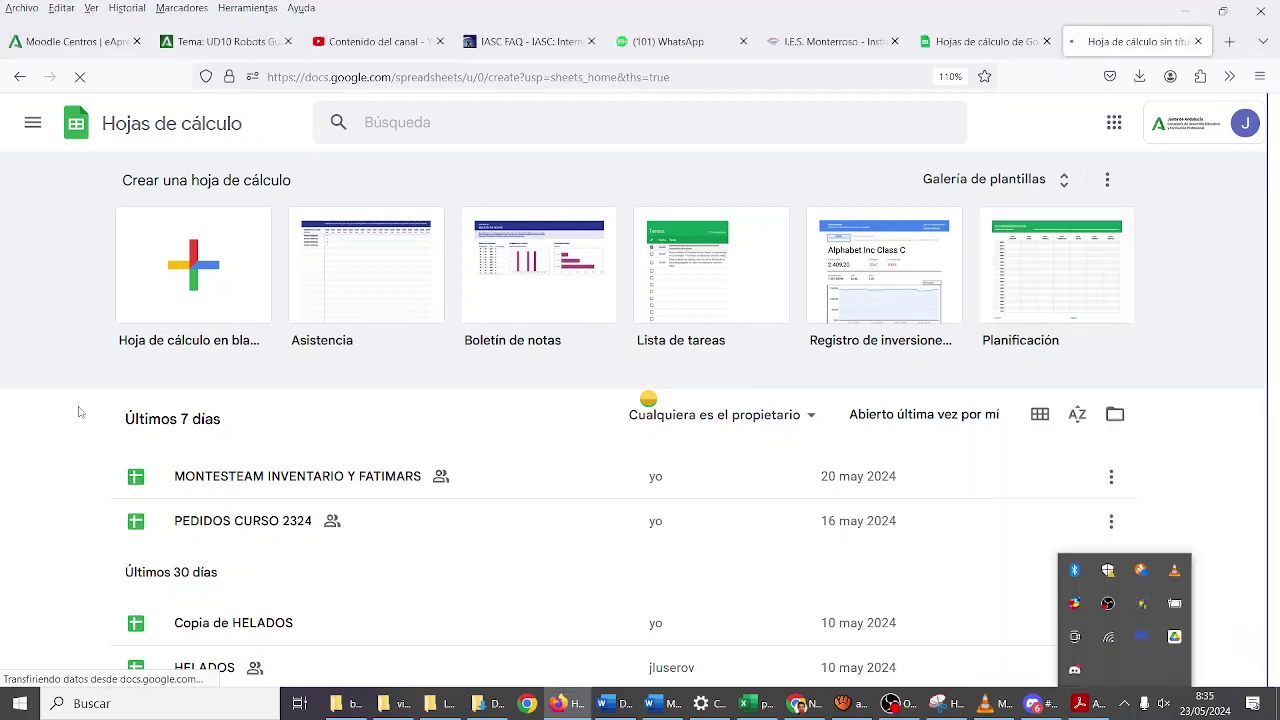
left_click(98, 509)
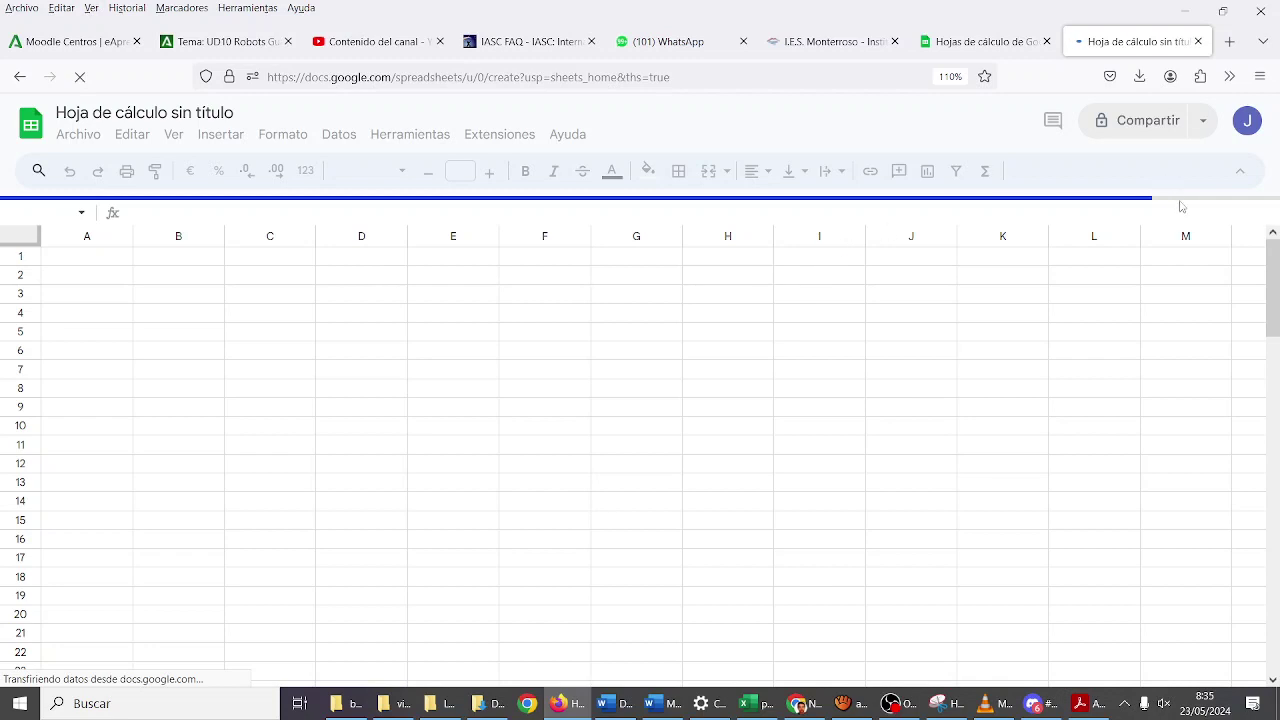
- Launch LibreOffice Calc with a blank spreadsheet and accept registering .odp, .odt and .ods as its default file formats
left_click(17, 704)
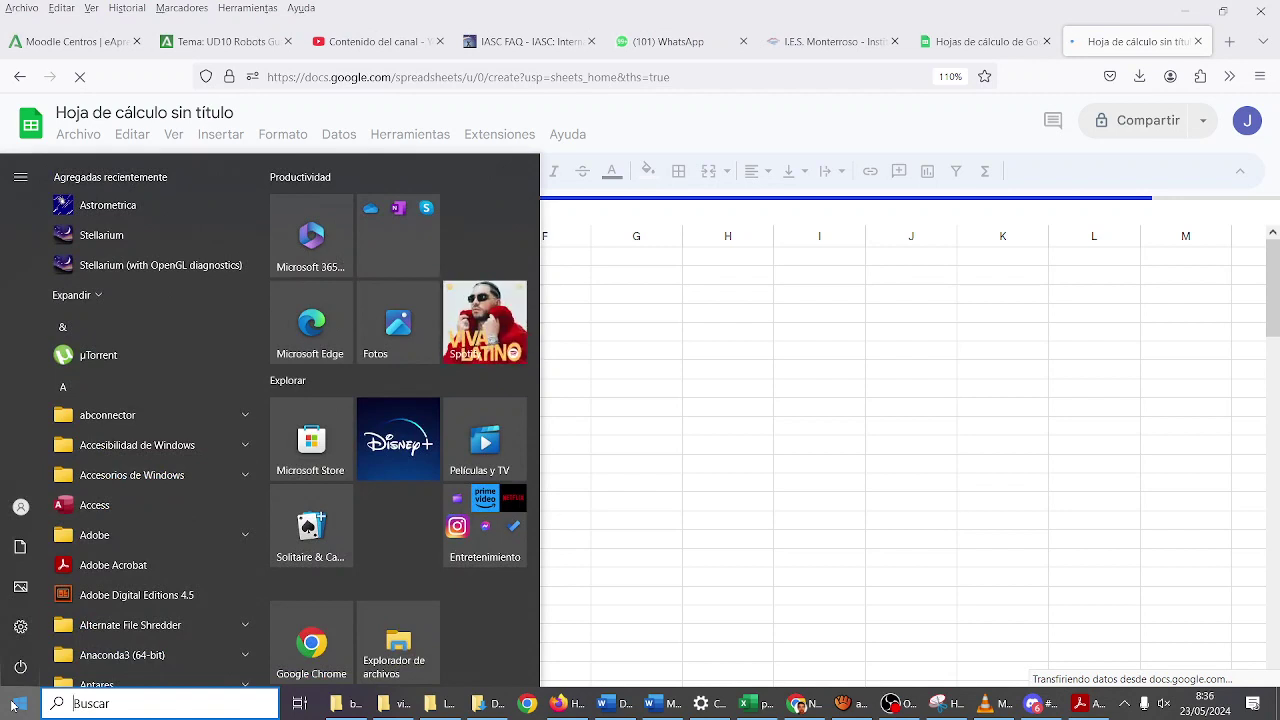
type("calc")
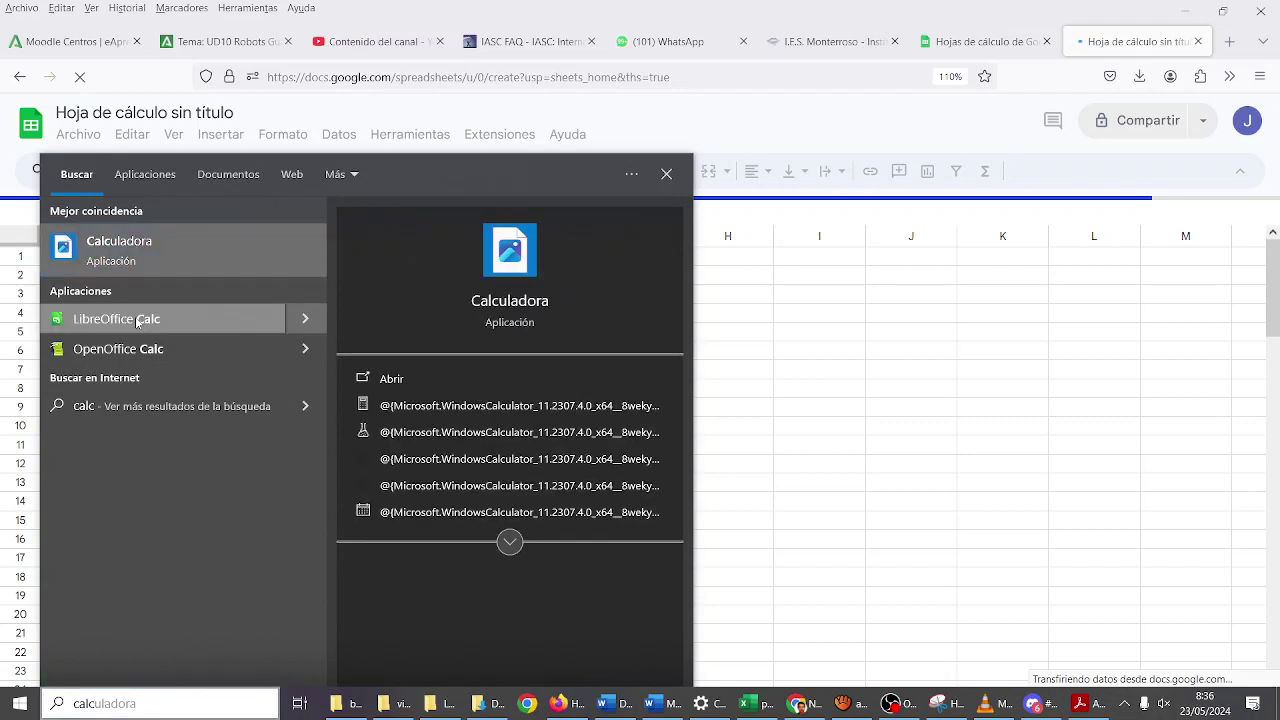
left_click(137, 321)
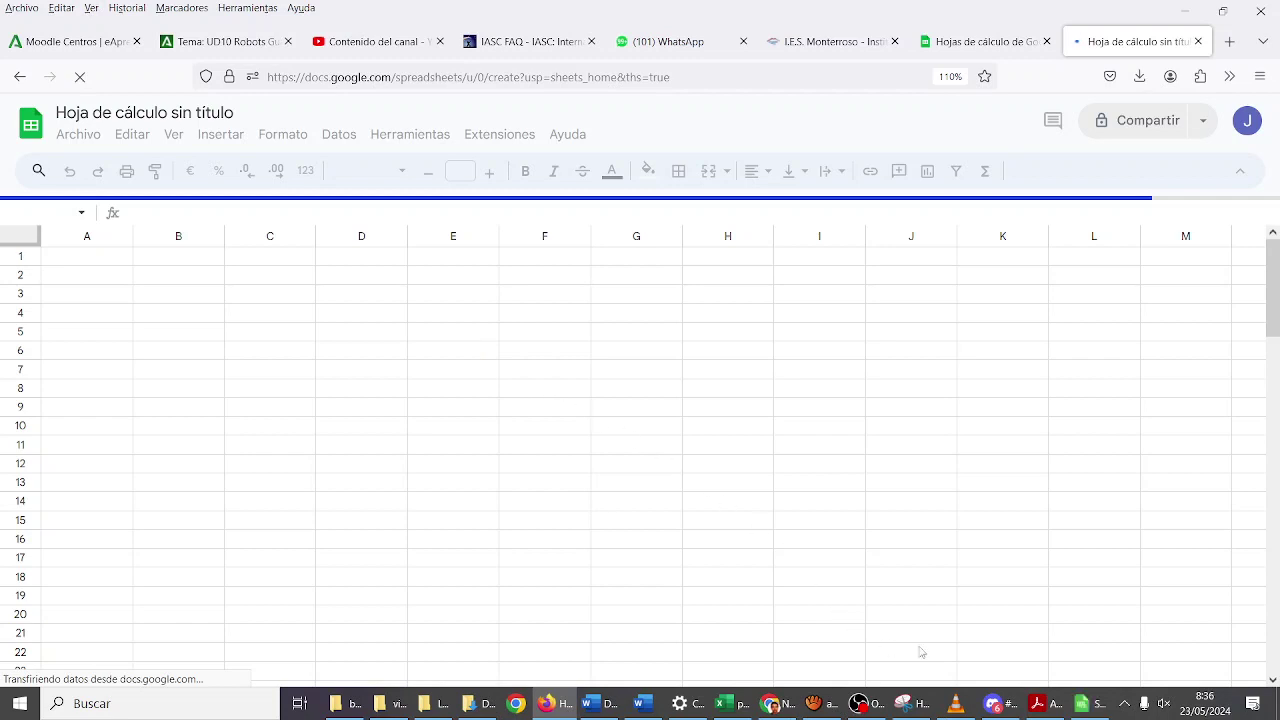
left_click(1080, 707)
left_click(748, 410)
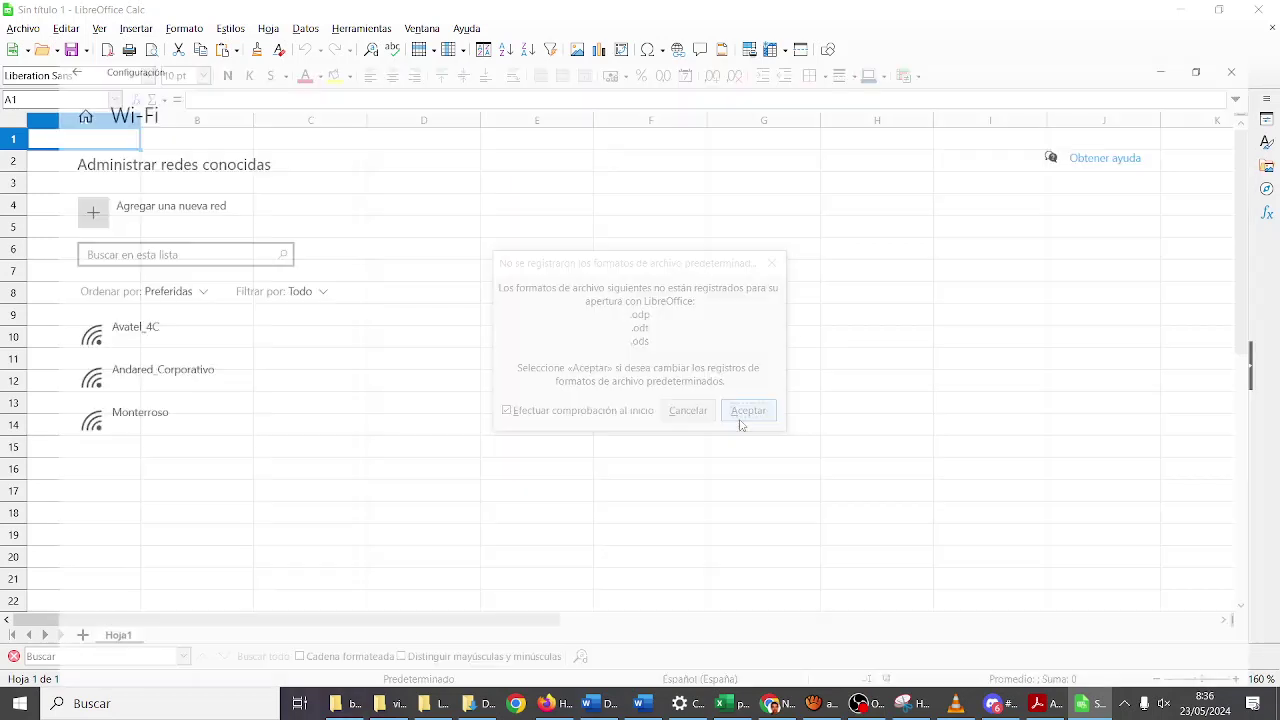
left_click(1186, 20)
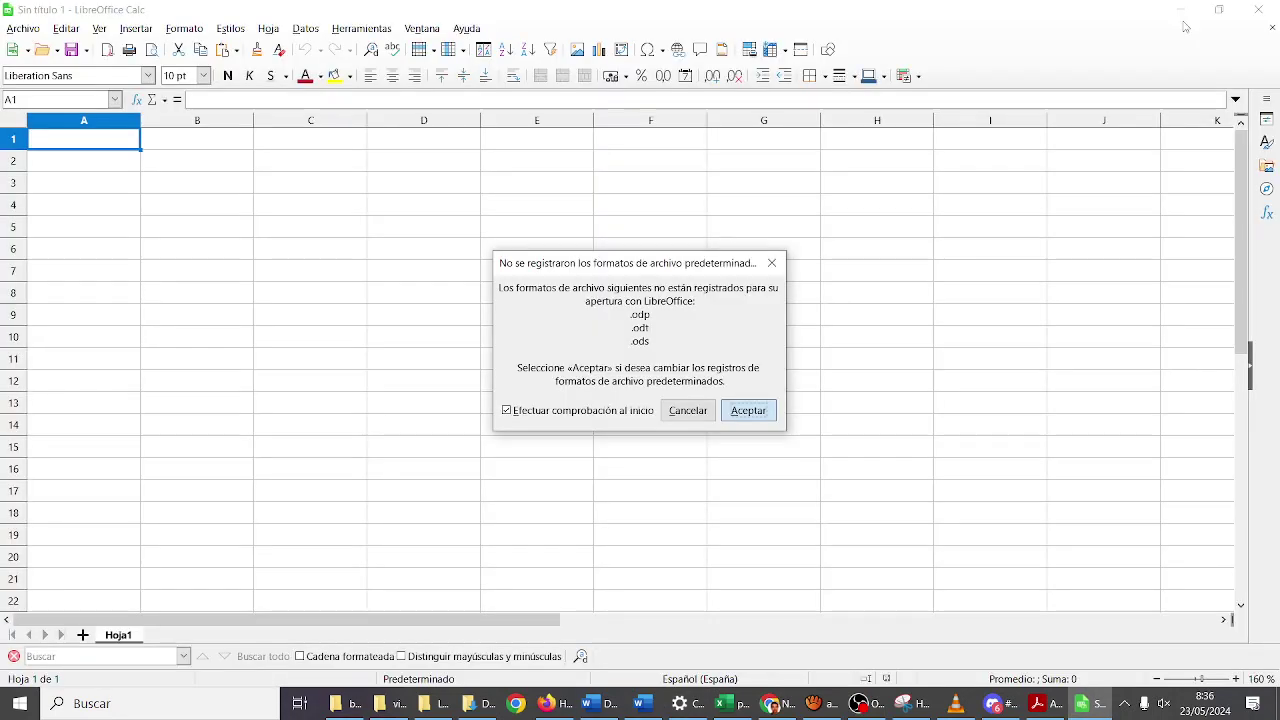
- Enlarge the blank sheet's zoom to 280 %
left_click(1236, 679)
left_click(1236, 679)
left_click(1236, 679)
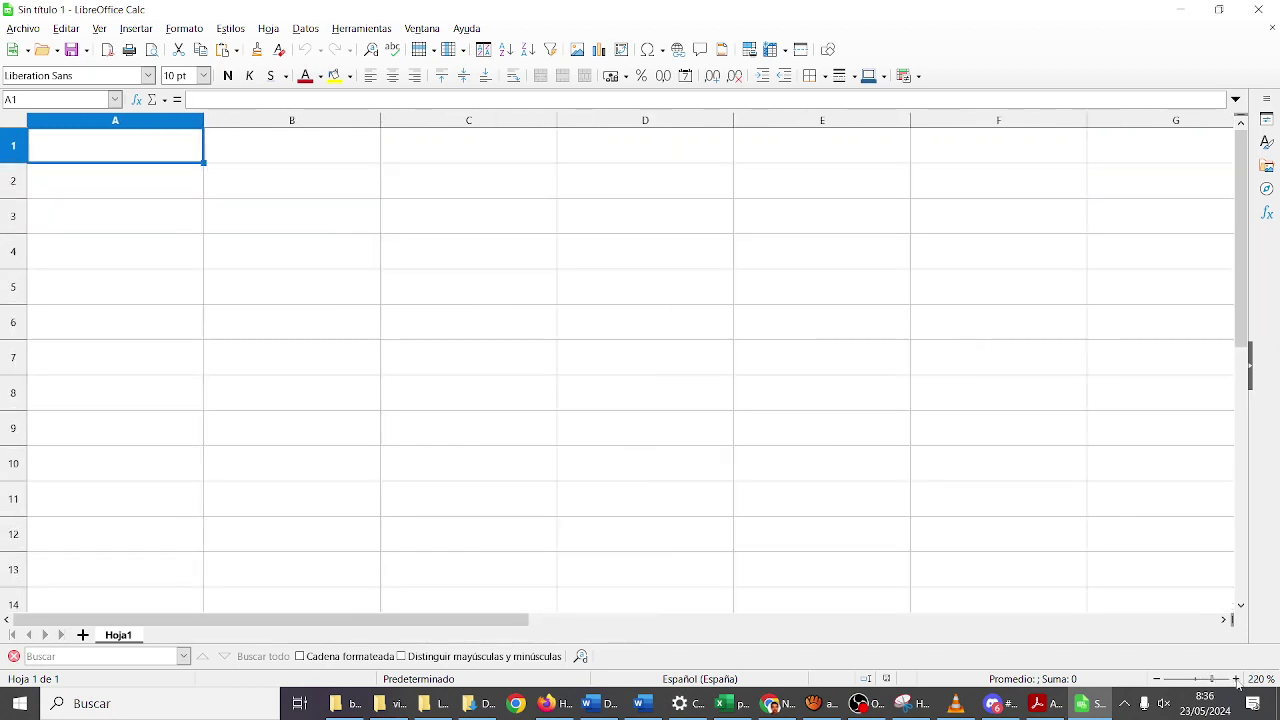
left_click(1236, 679)
left_click(565, 705)
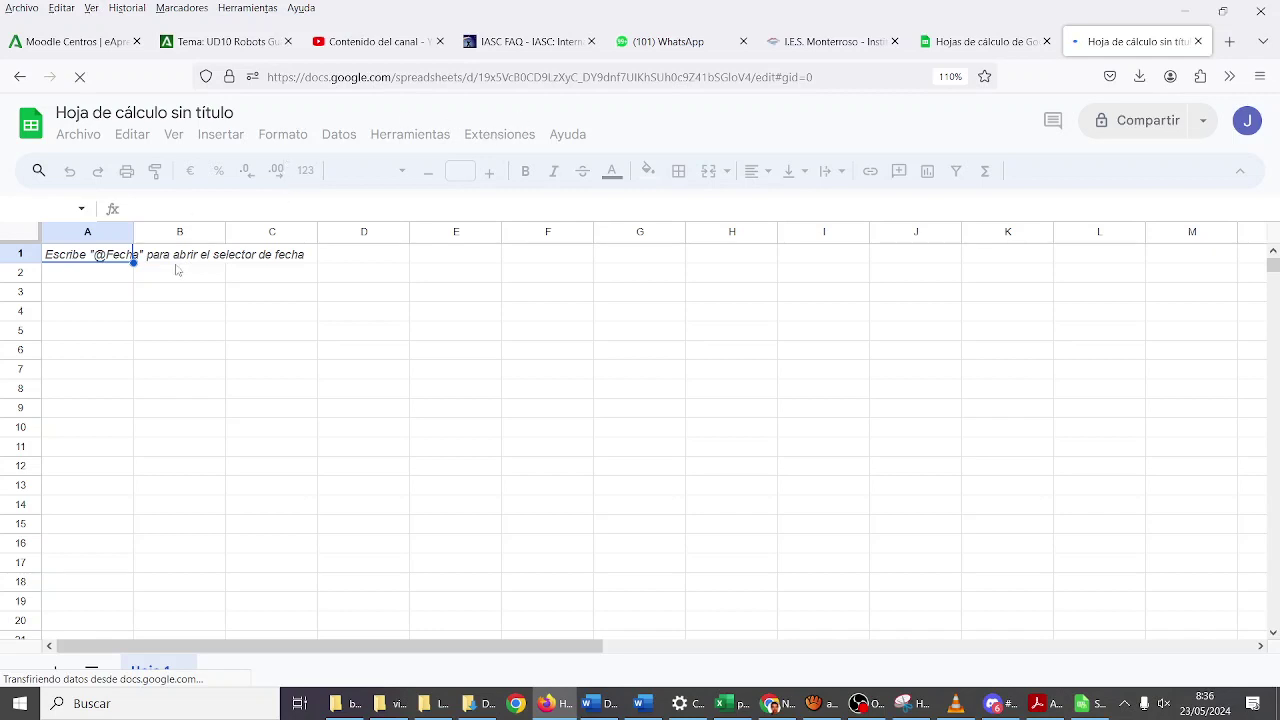
left_click(1088, 703)
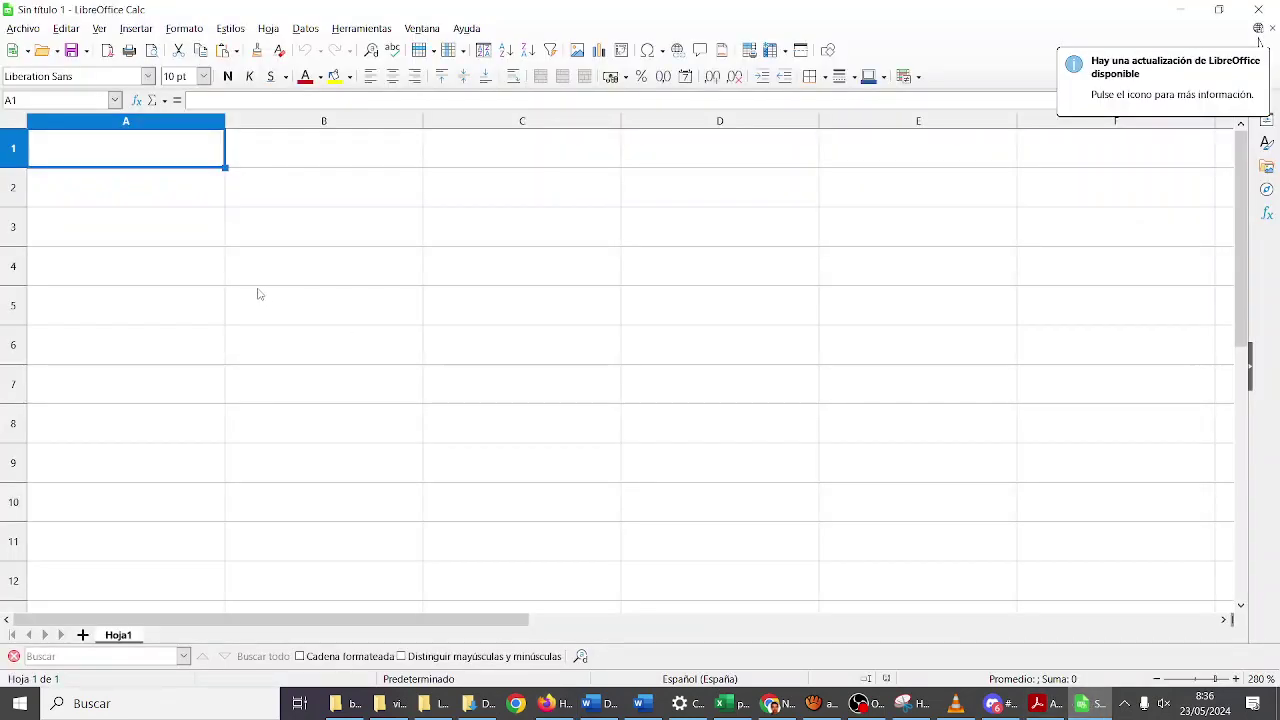
- Enter the heading Alumno/a in A1 and the first three students' first names in A2 to A4
type("A")
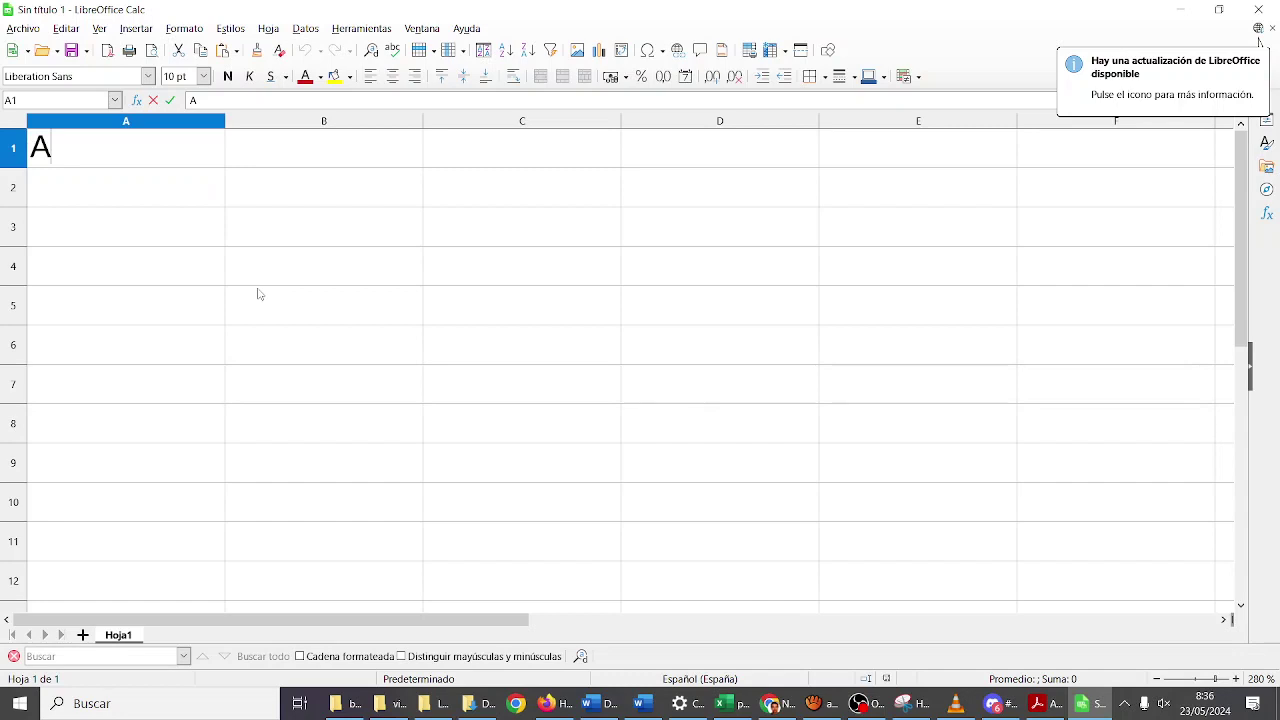
type("lumno/a")
key("Return")
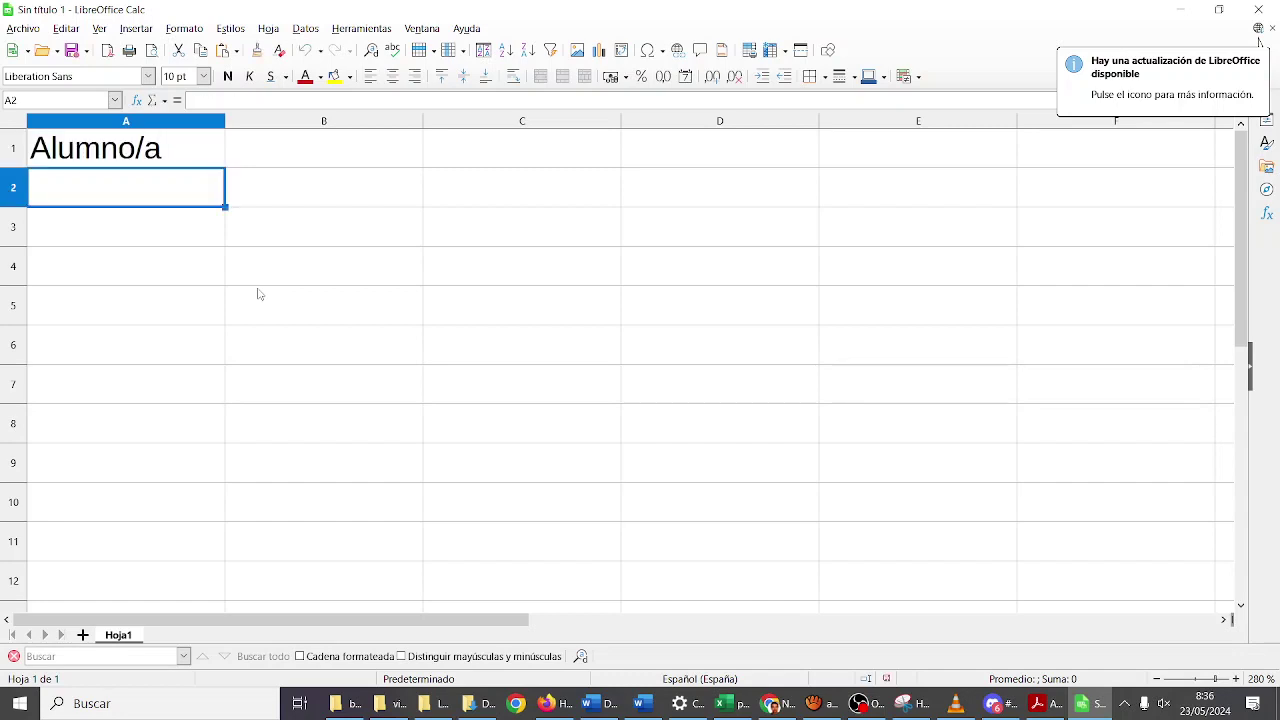
type("Peter")
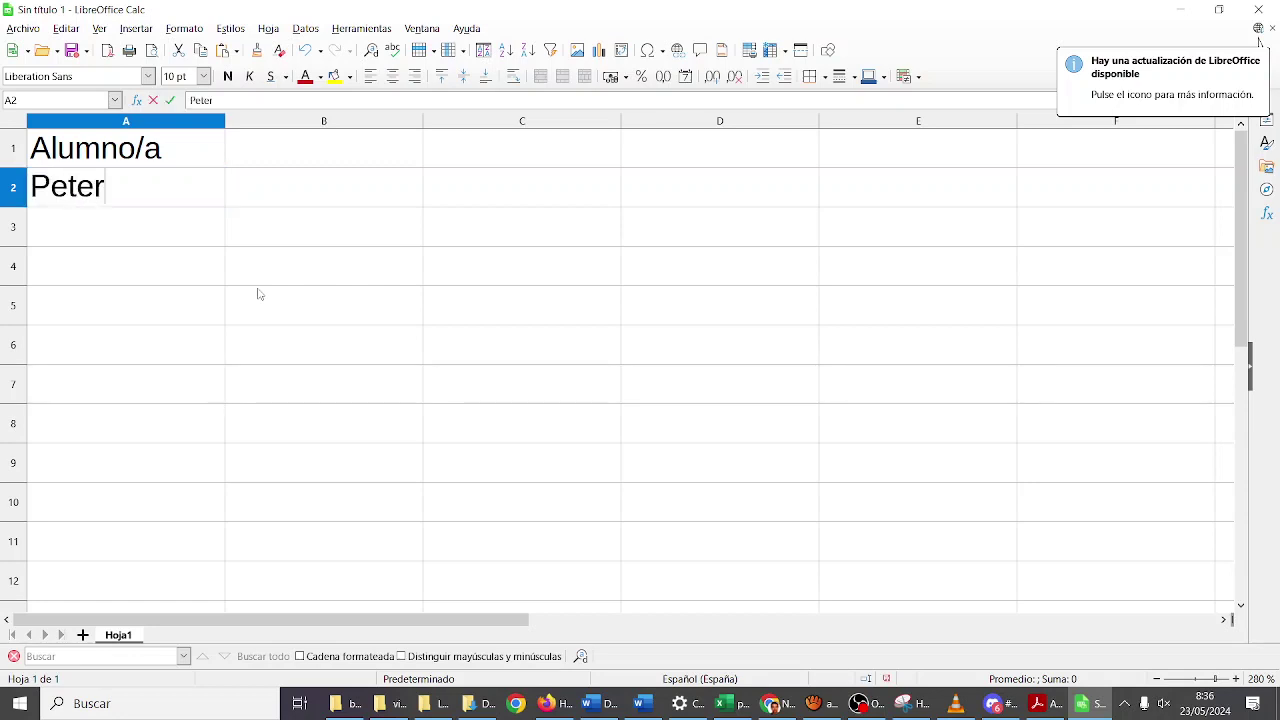
key("Return")
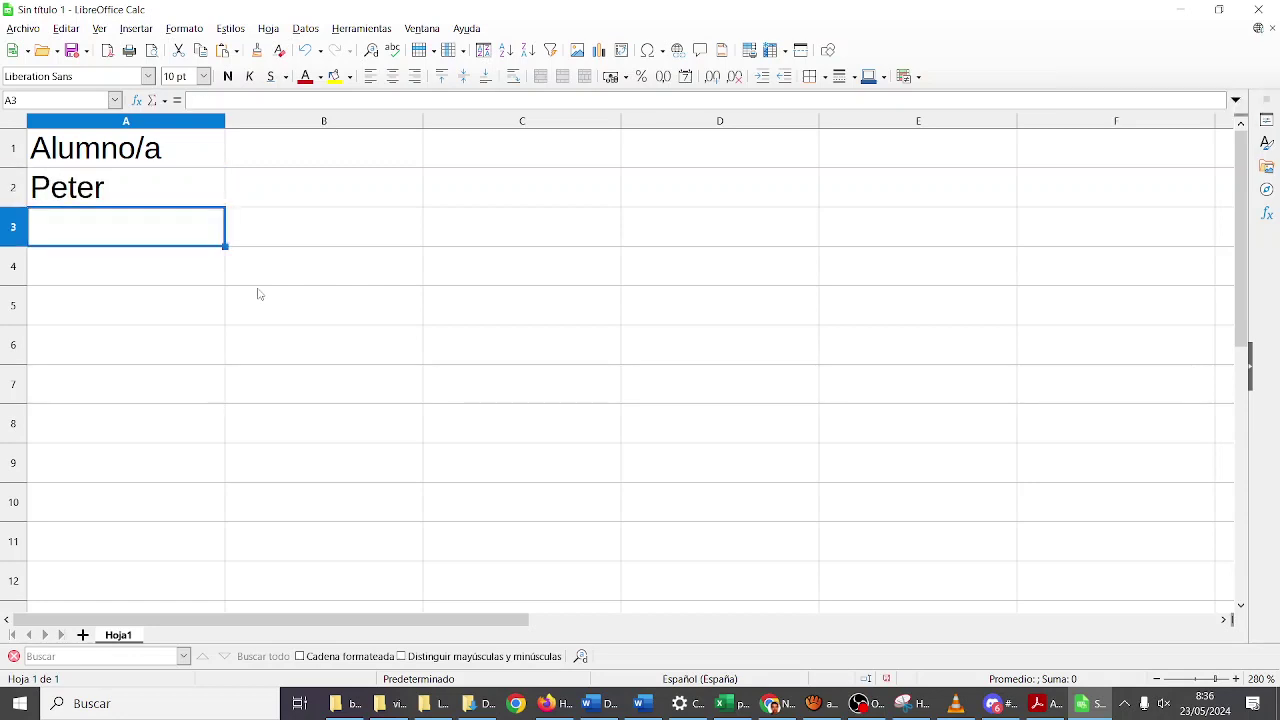
type("Ororo")
key("Return")
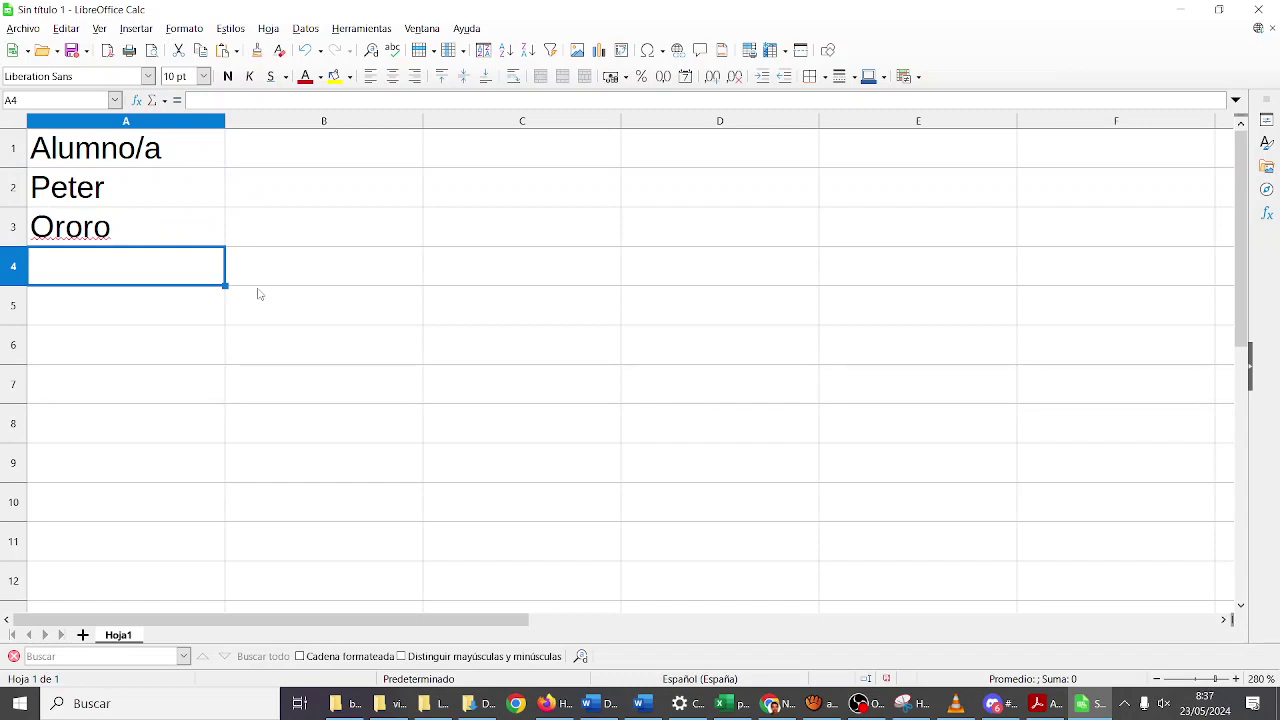
type("Tony")
key("Return")
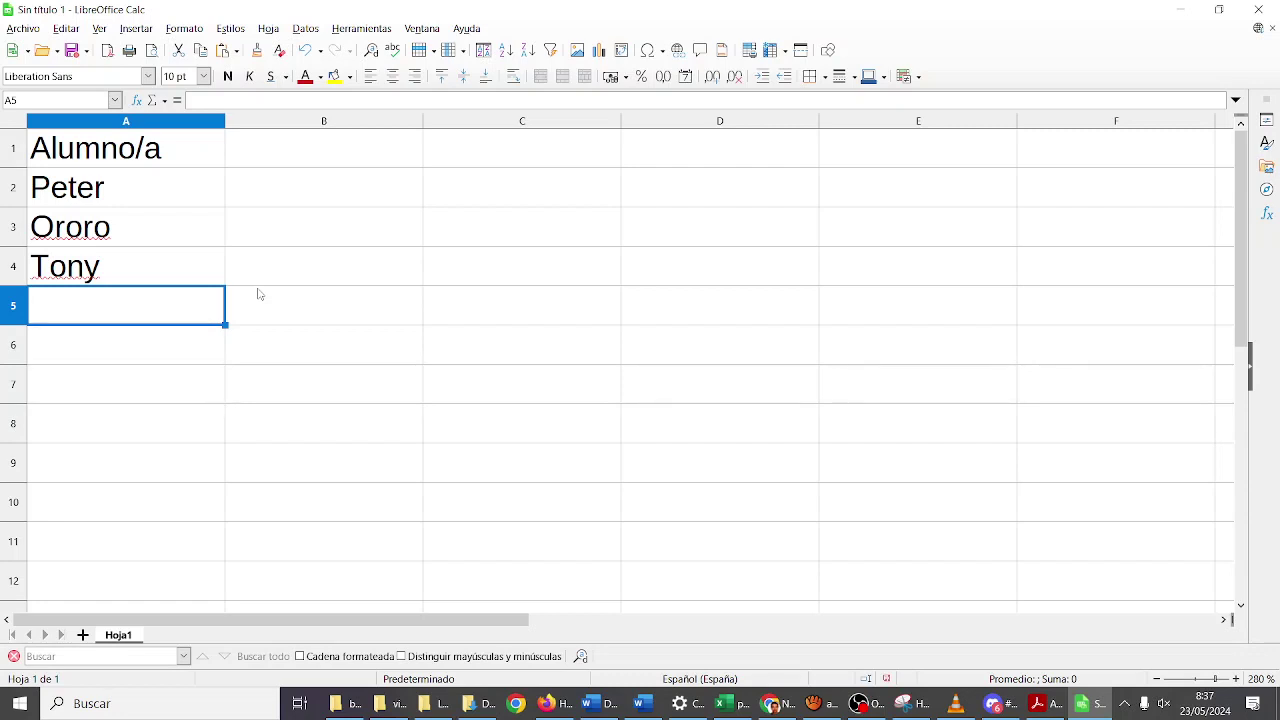
- Enter the remaining three students' first names in A5 to A7
type("Gwen")
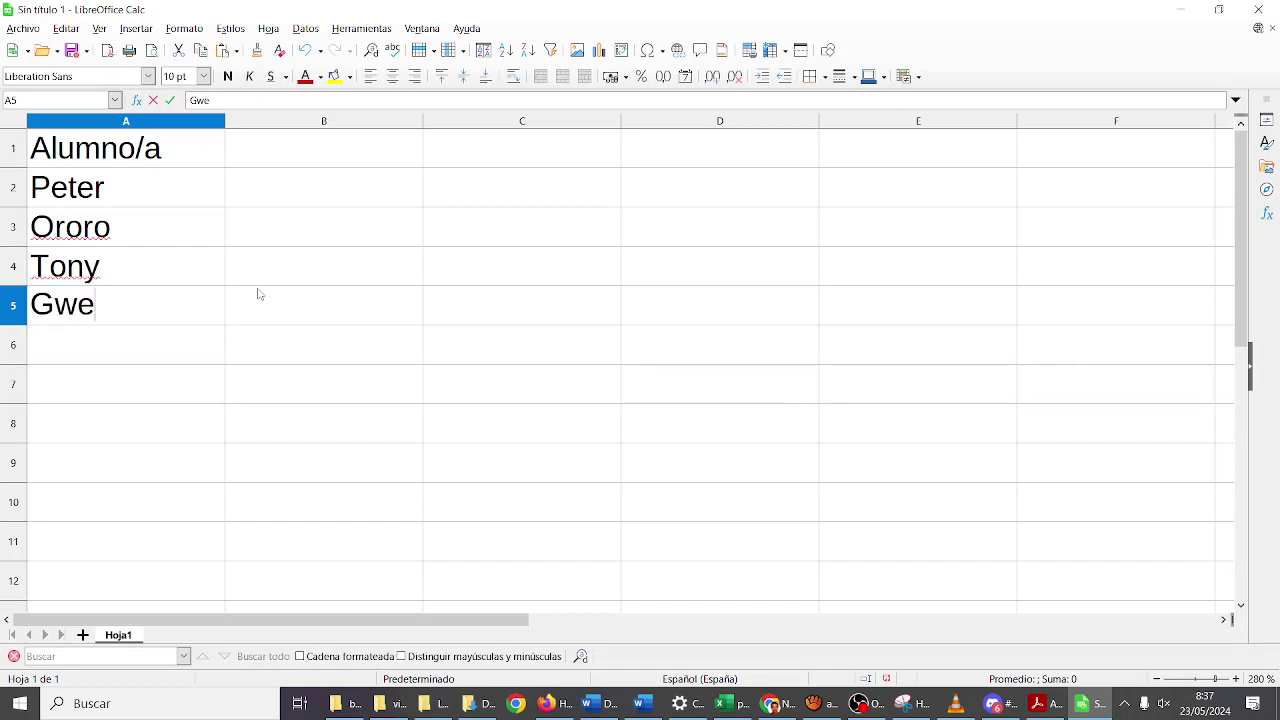
key("Return")
type("Mari Ja")
key("BackSpace")
key("BackSpace")
key("BackSpace")
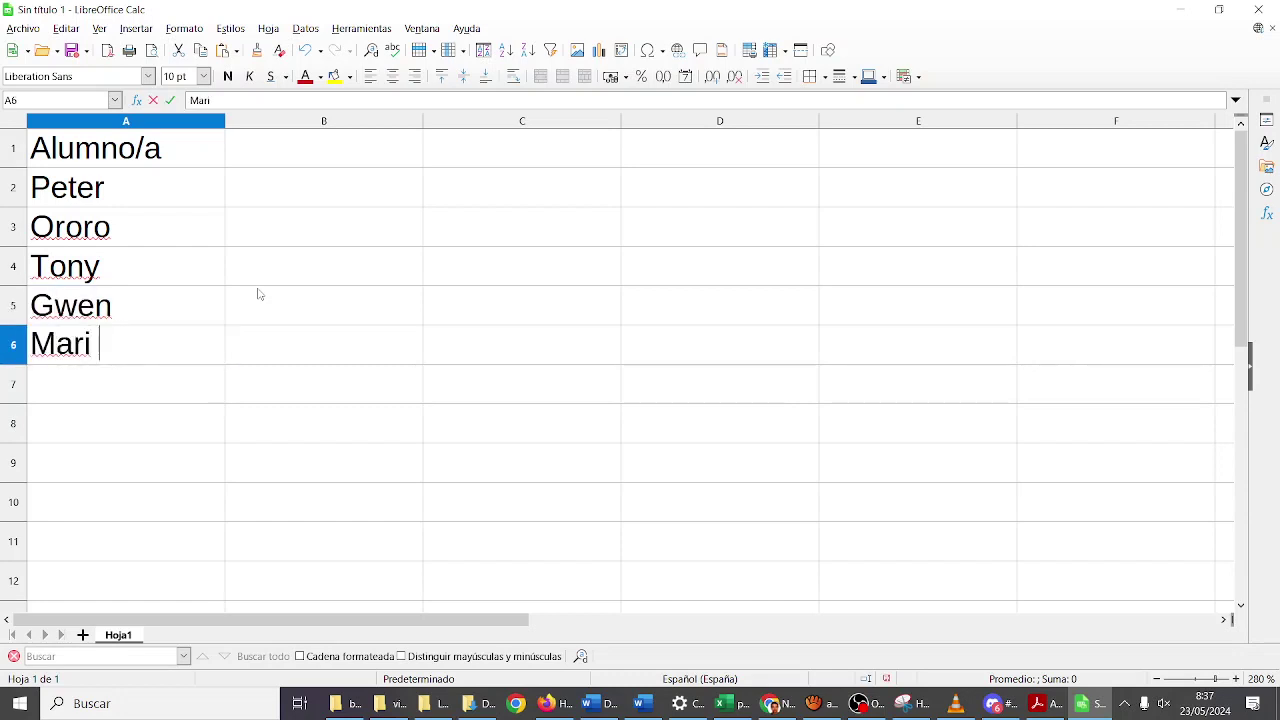
key("BackSpace")
type("y Jane")
key("Return")
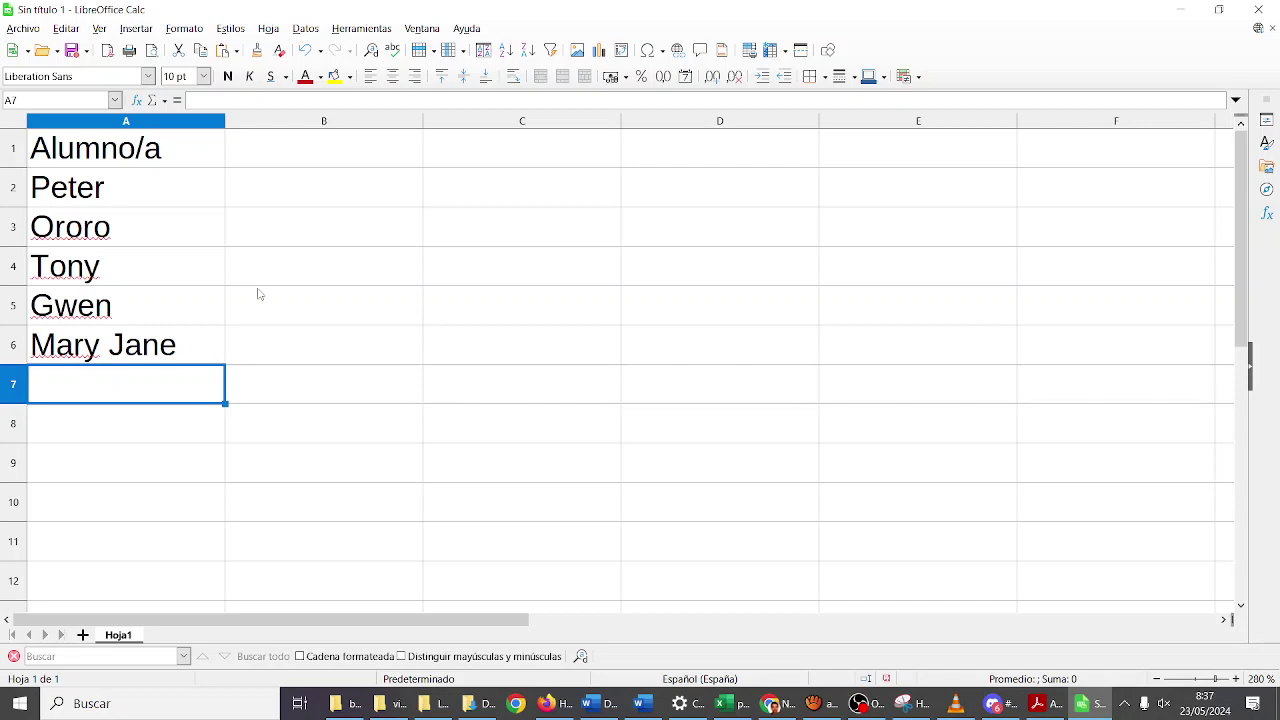
type("Bruce")
- Enter the heading AS in B1 and fit column B's width to its content
key("Up")
key("Up")
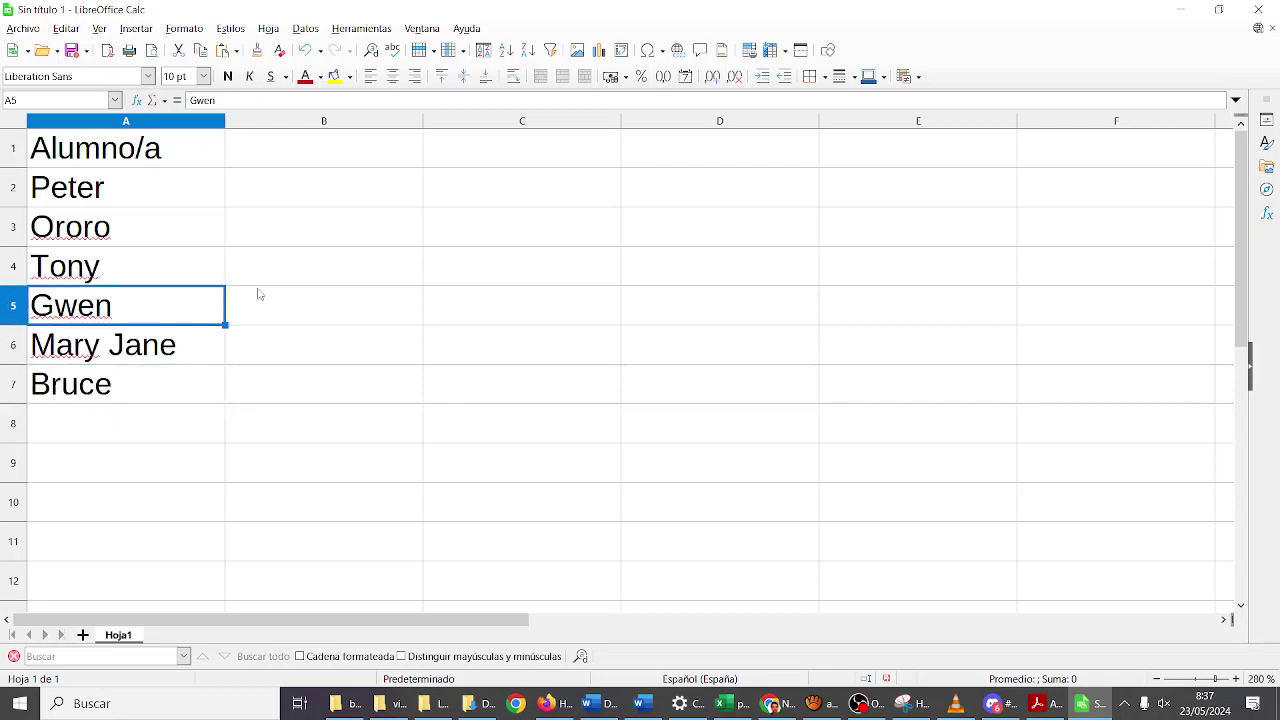
key("Up")
key("Up")
key("Up")
key("Up")
key("Right")
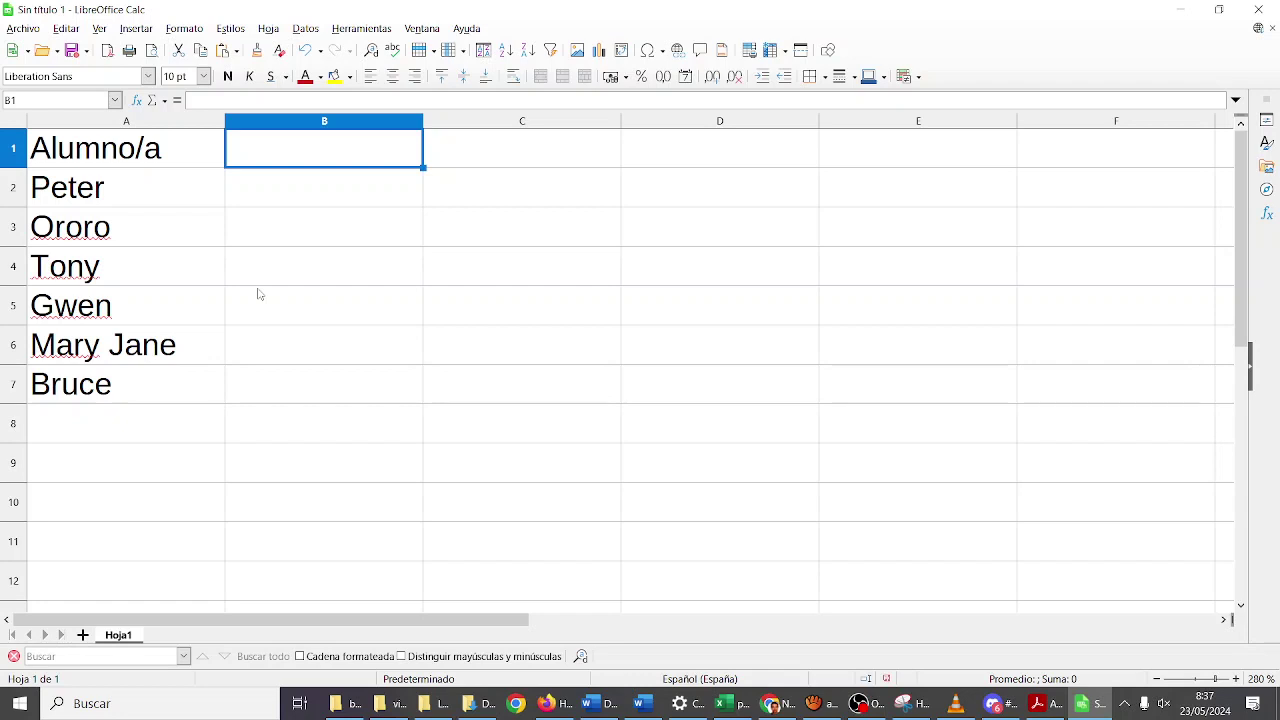
type("v")
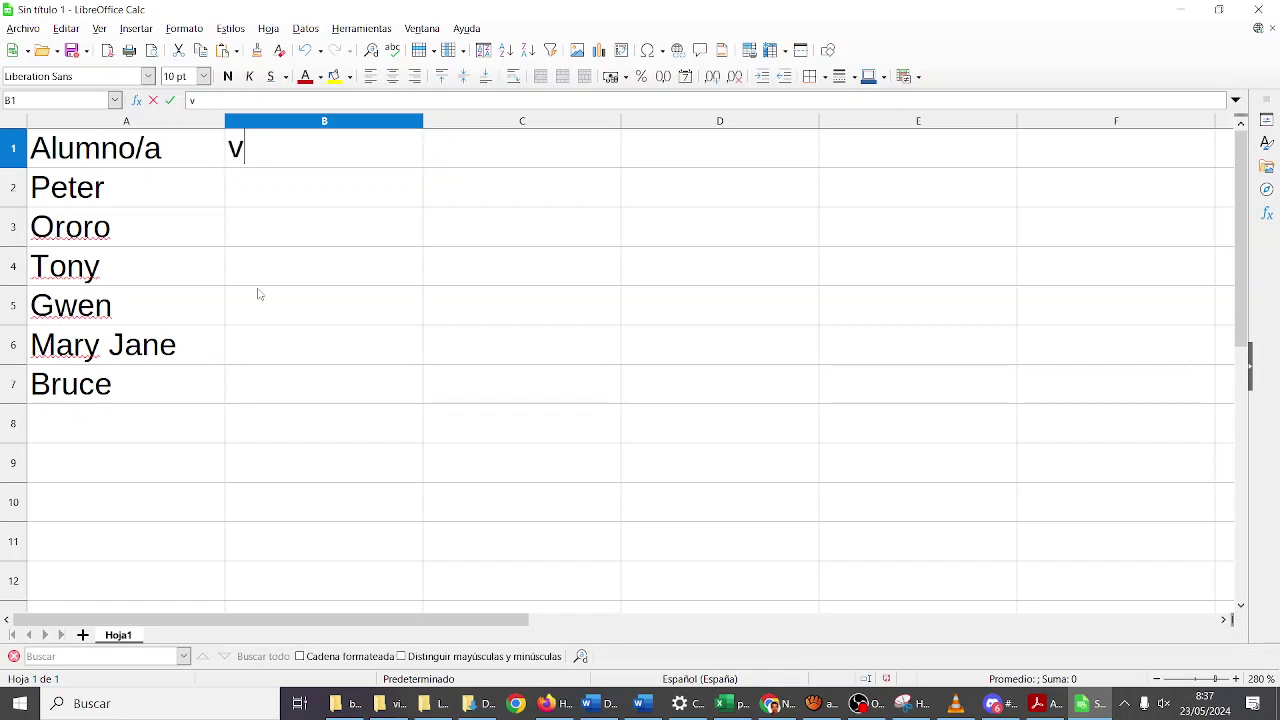
key("BackSpace")
type("Vl")
key("BackSpace")
key("BackSpace")
type("AS")
key("Return")
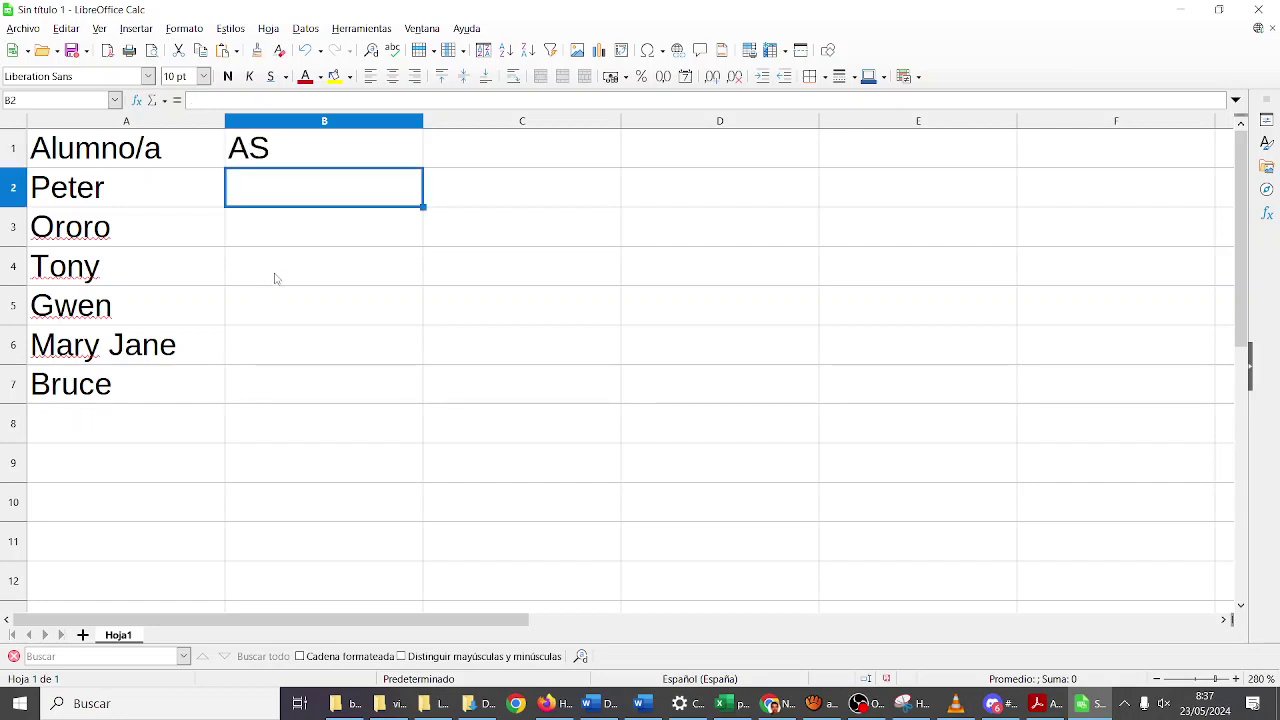
double_click(423, 121)
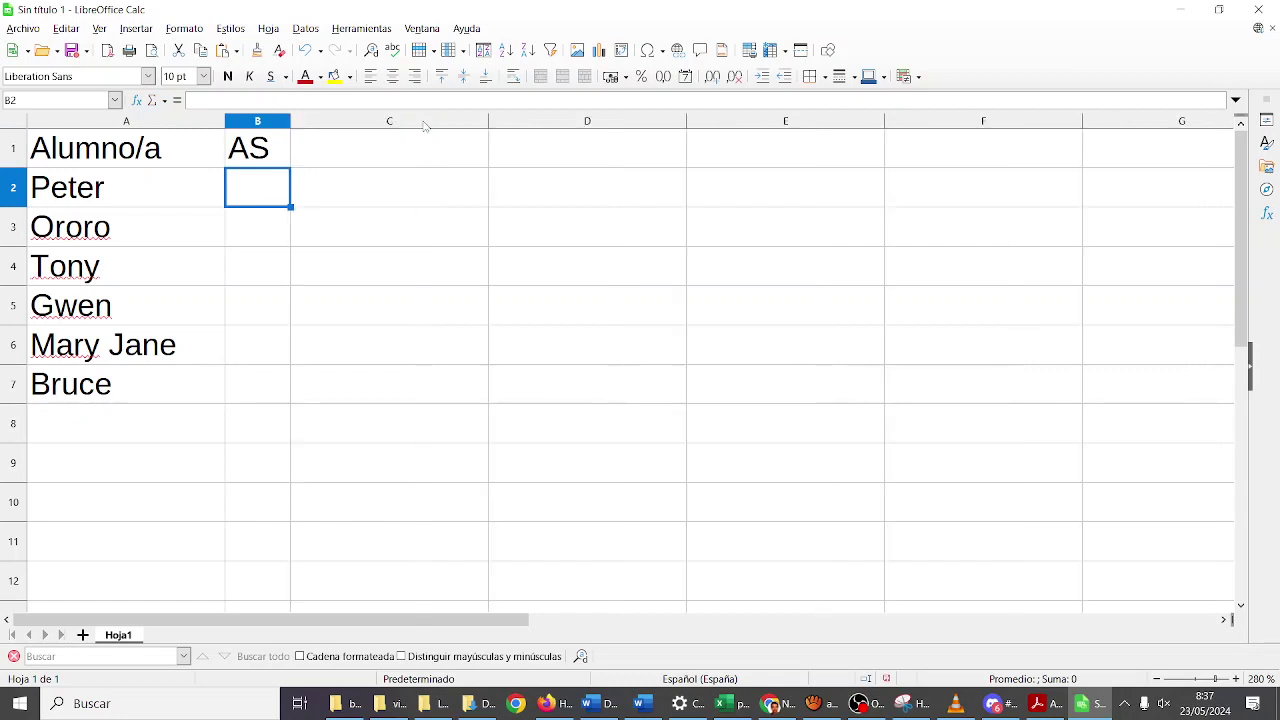
- Enter the mark X for the first three students in B2, B3 and B4
left_click(256, 215)
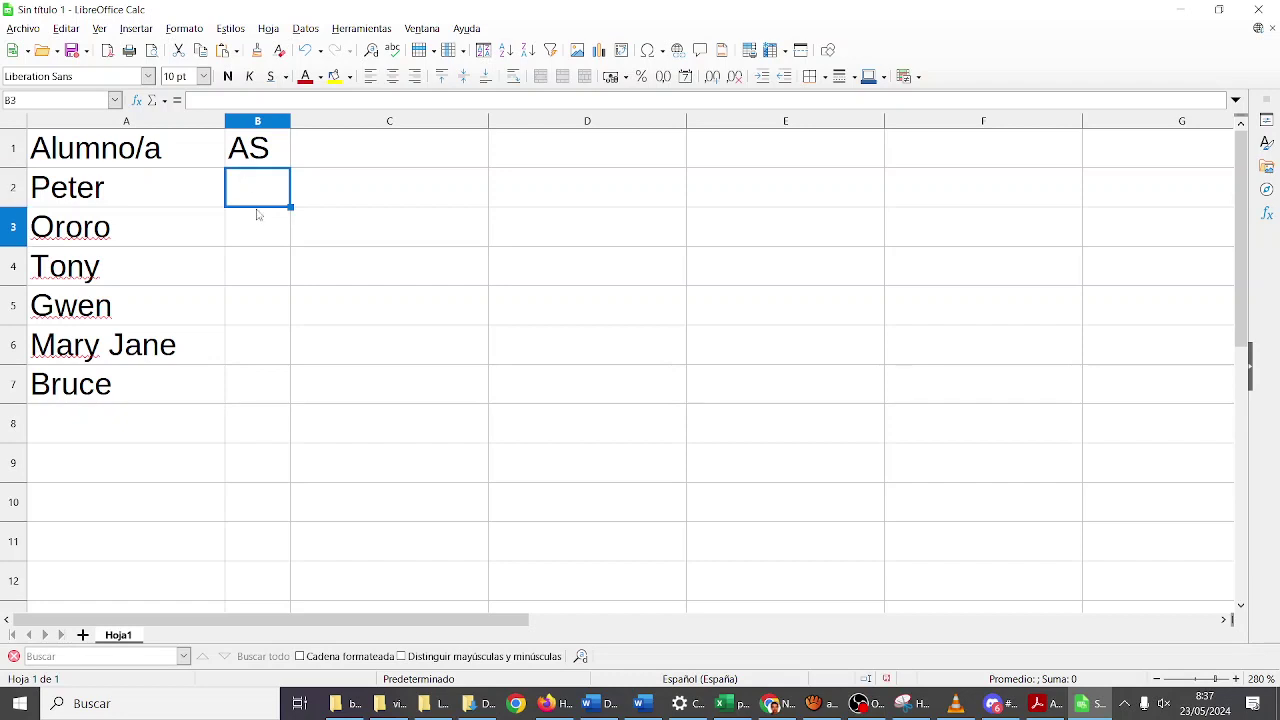
left_click(257, 188)
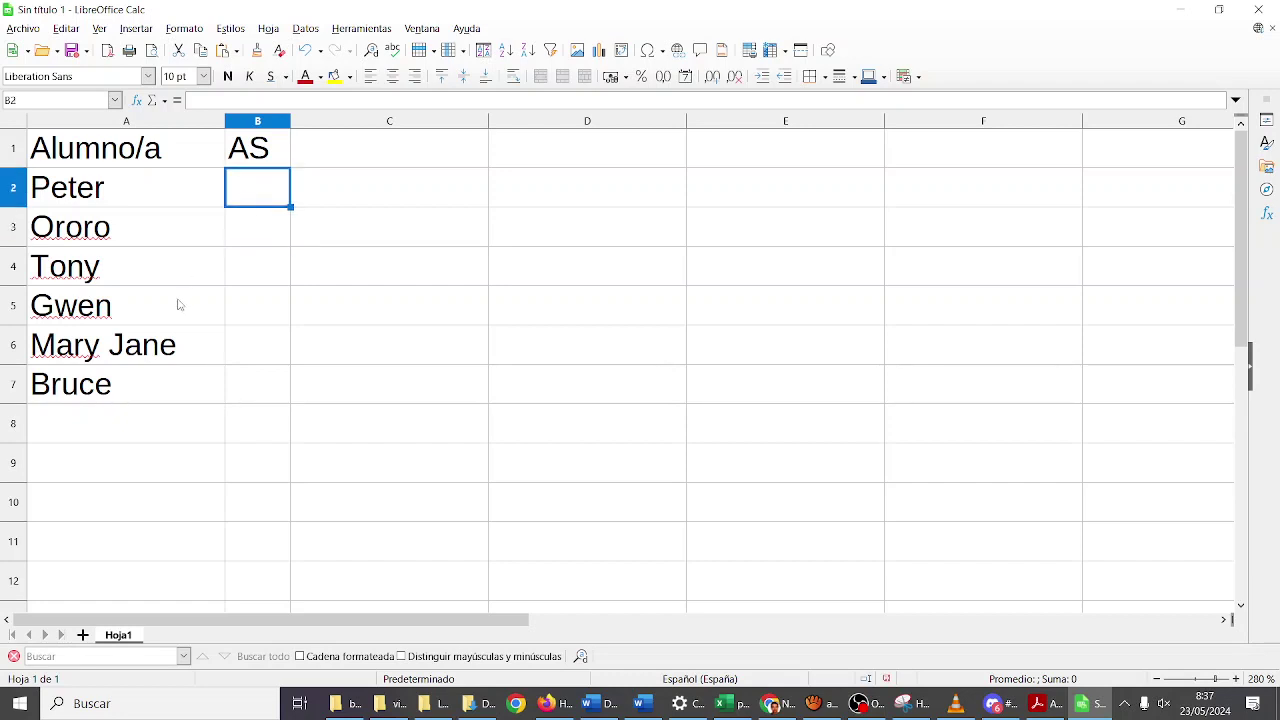
key("Down")
key("Up")
type("X")
key("Return")
type("X")
key("Return")
type("X")
key("Return")
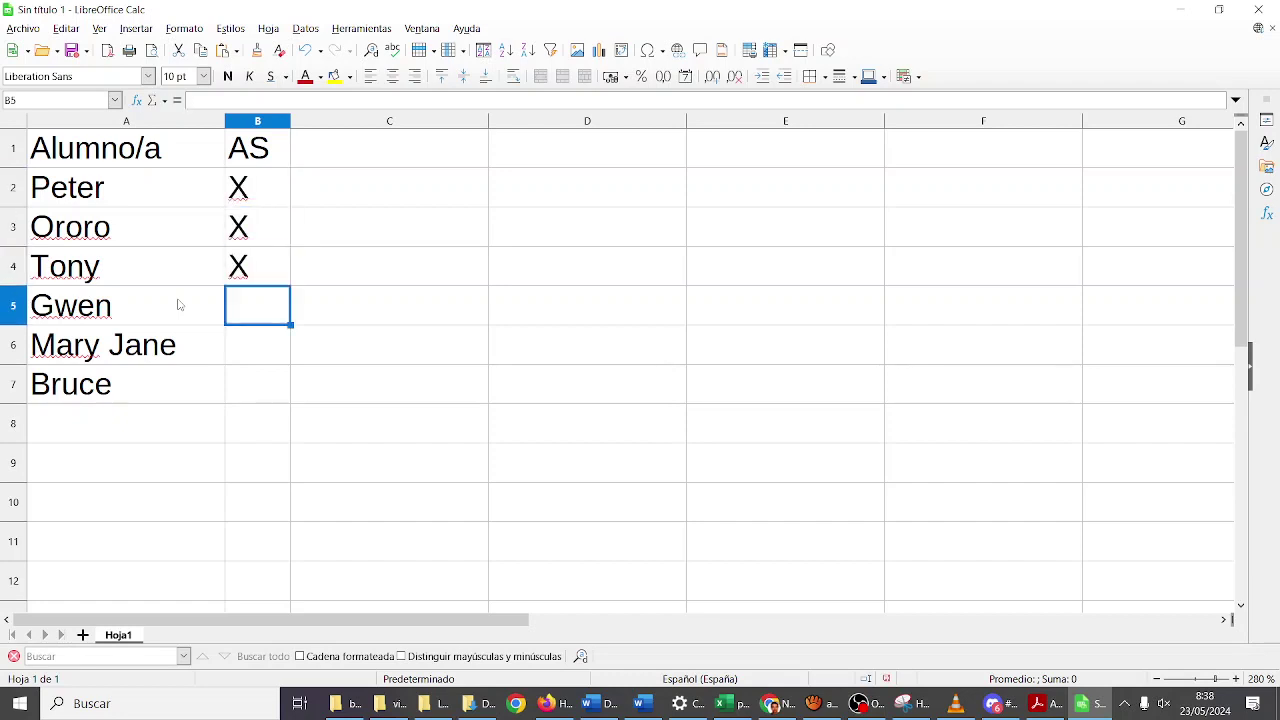
- Enter the mark E for the fourth student in B5 and X for the fifth in B6
type("F")
key("Return")
key("Up")
type("E")
key("Return")
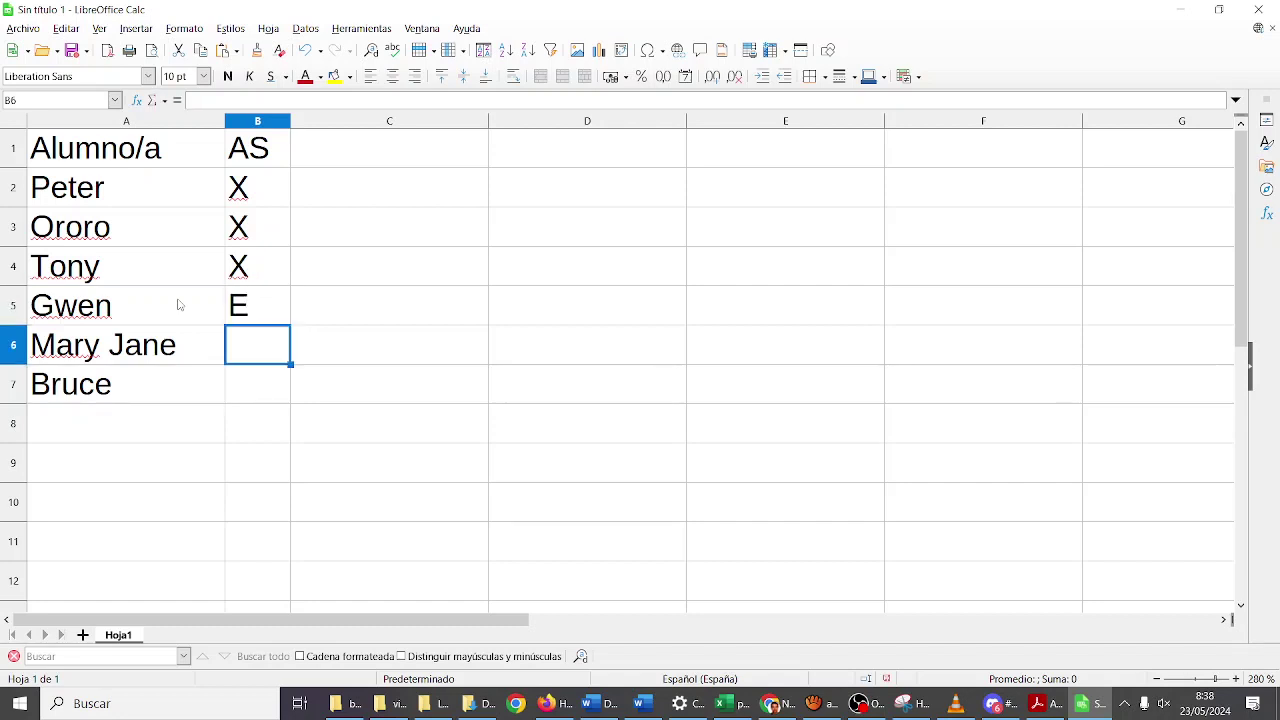
type("X")
key("Return")
- Change the fourth student's mark in B5 to F and enter X for the last student in B7
key("Up")
key("Up")
type("F")
key("Return")
key("Up")
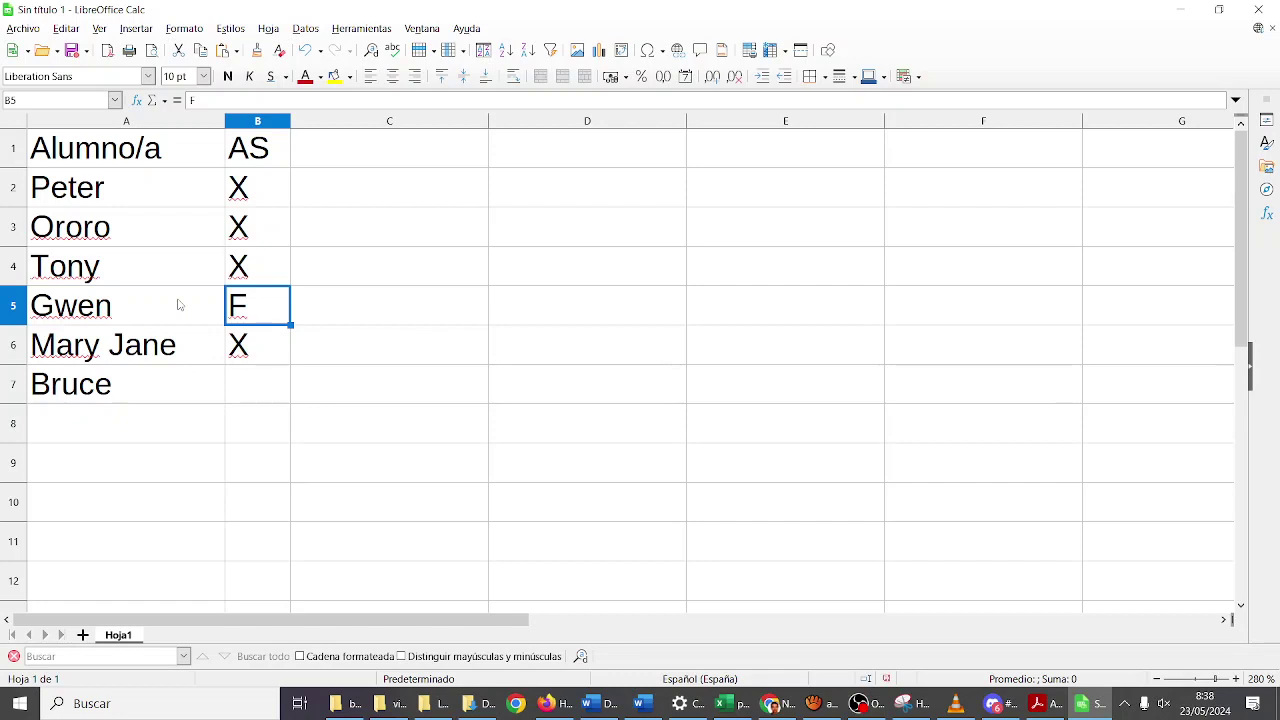
key("Down")
key("Down")
type("X")
- Change the third student's mark in B4 to R
key("Up")
key("Up")
key("Up")
key("Up")
key("Up")
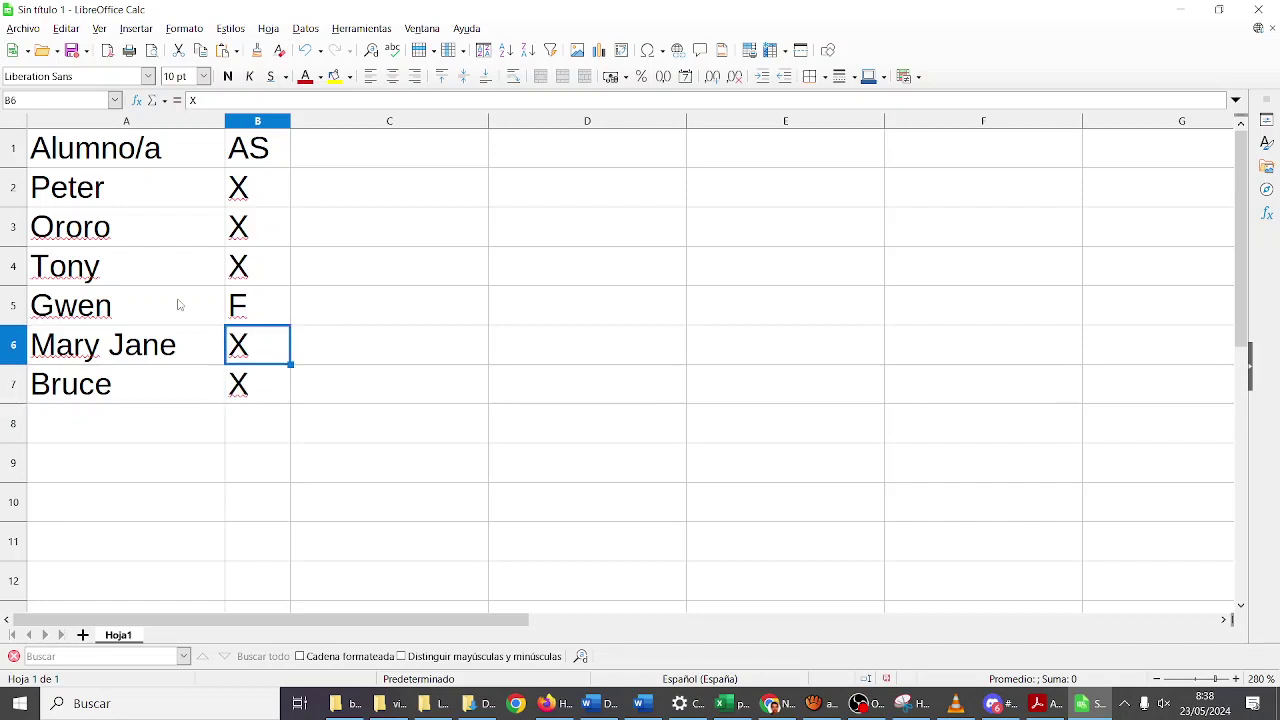
key("Down")
type("R")
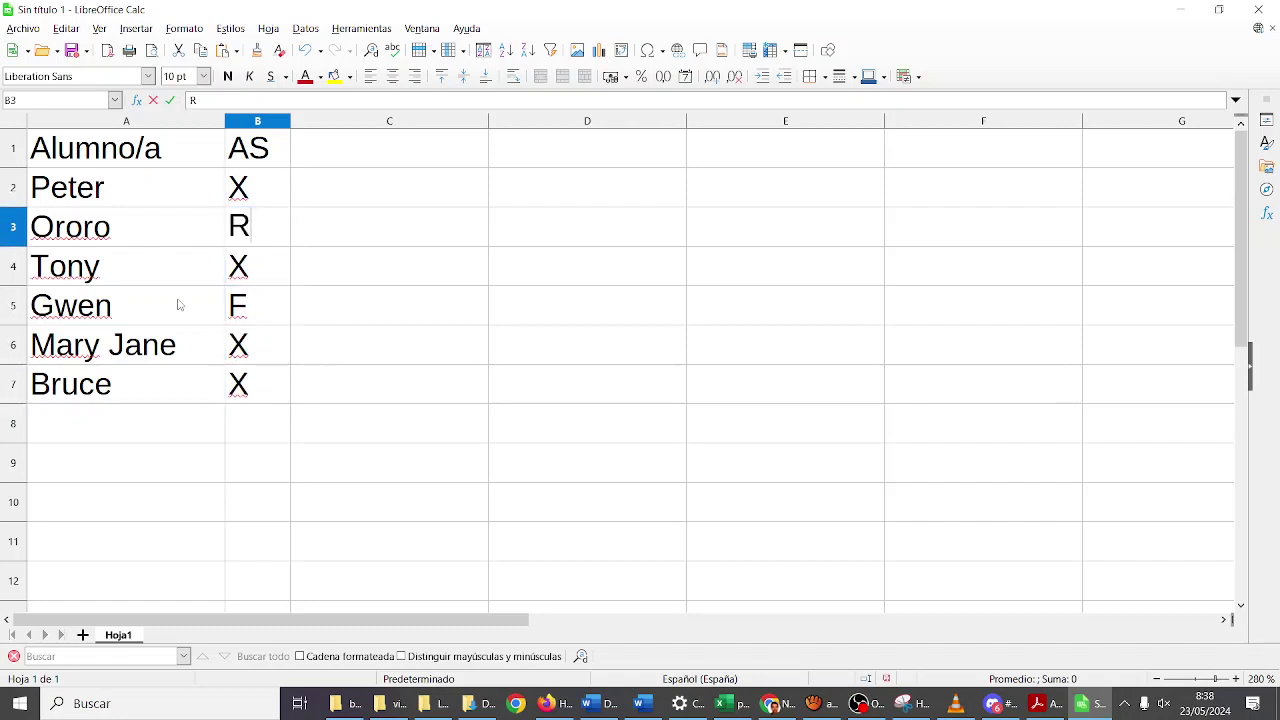
key("Escape")
key("Down")
type("R")
key("Tab")
- Enter the task headings T1 in C1 and T2 in D1
key("Up")
key("Up")
key("Up")
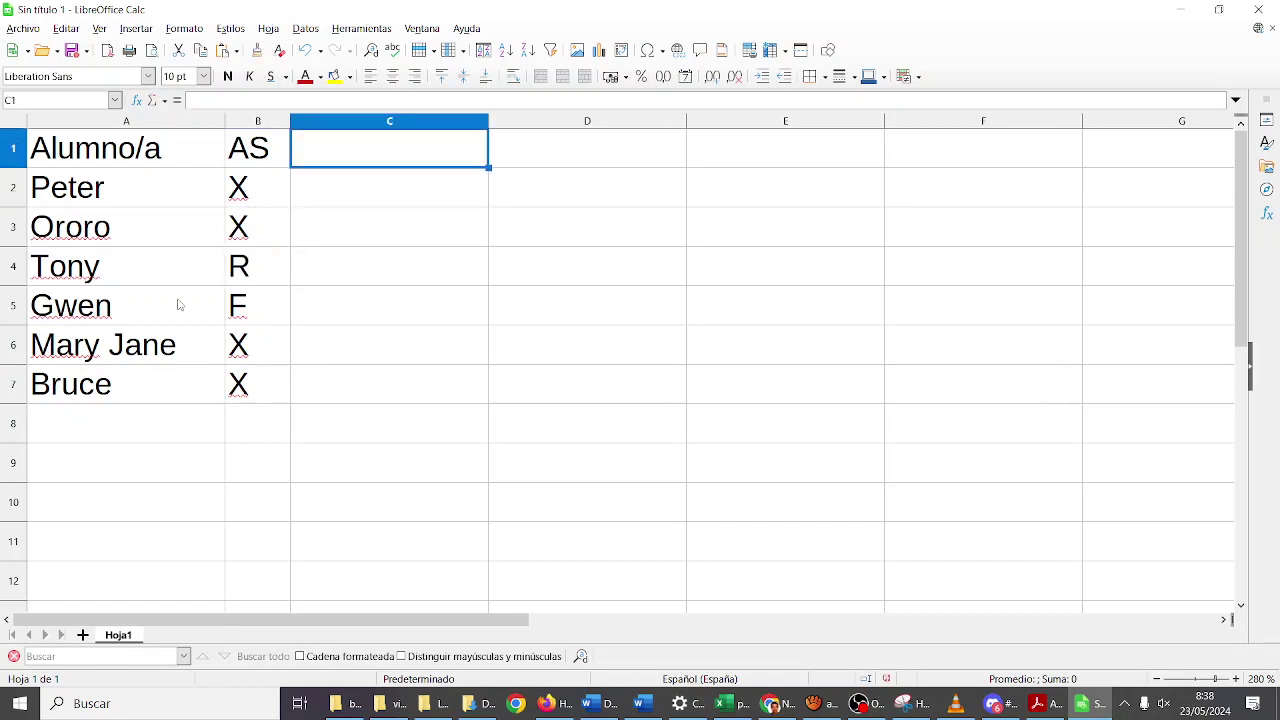
type("TAREA1")
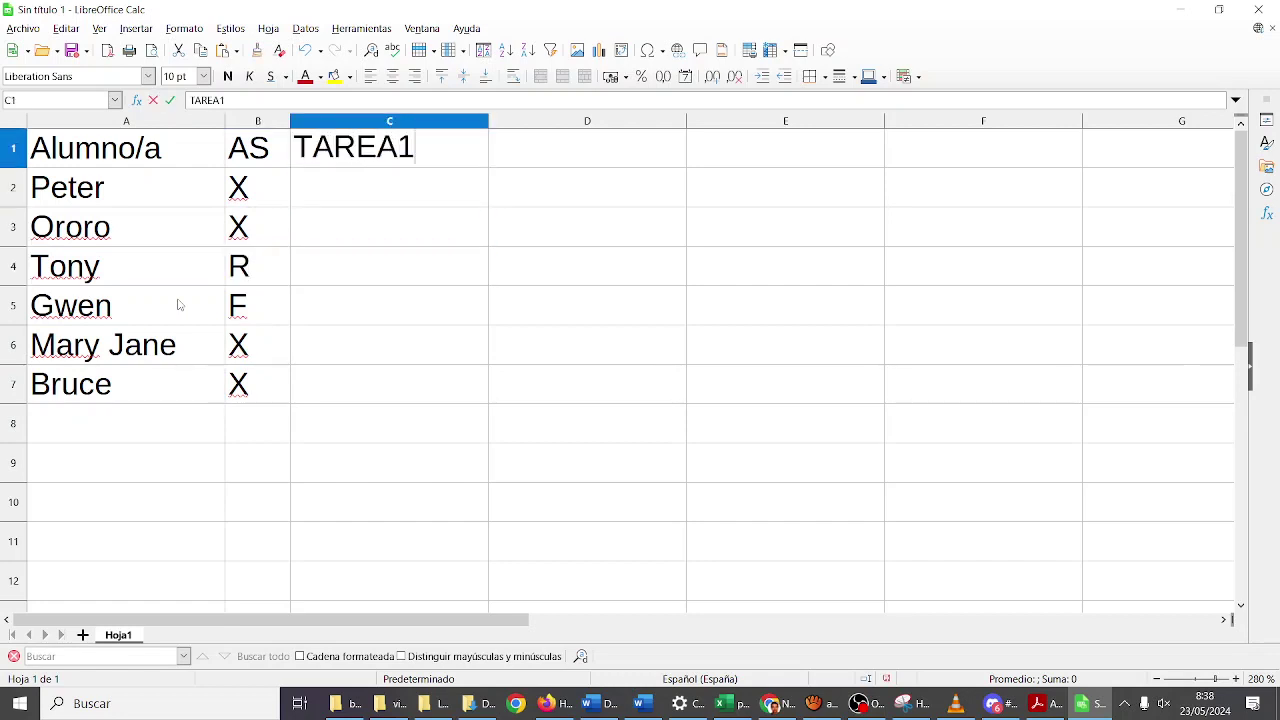
key("Tab")
key("Left")
type("T1")
key("Tab")
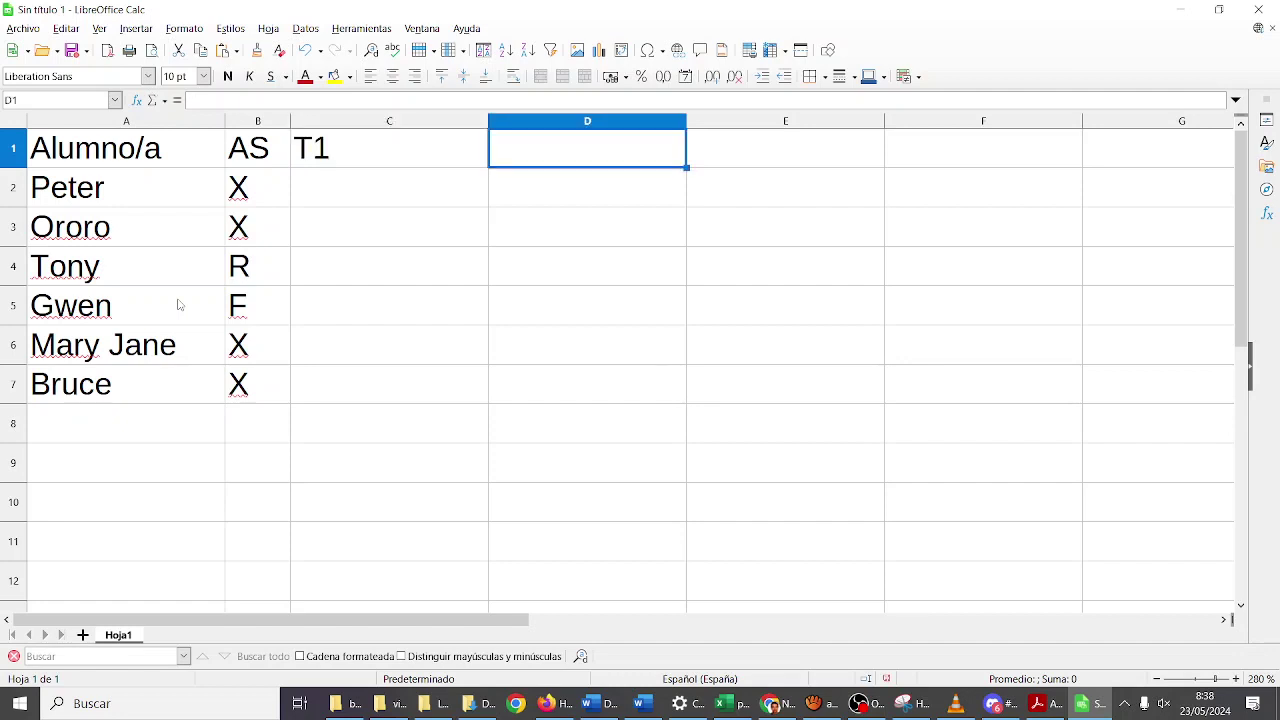
type("T2")
key("Return")
key("Left")
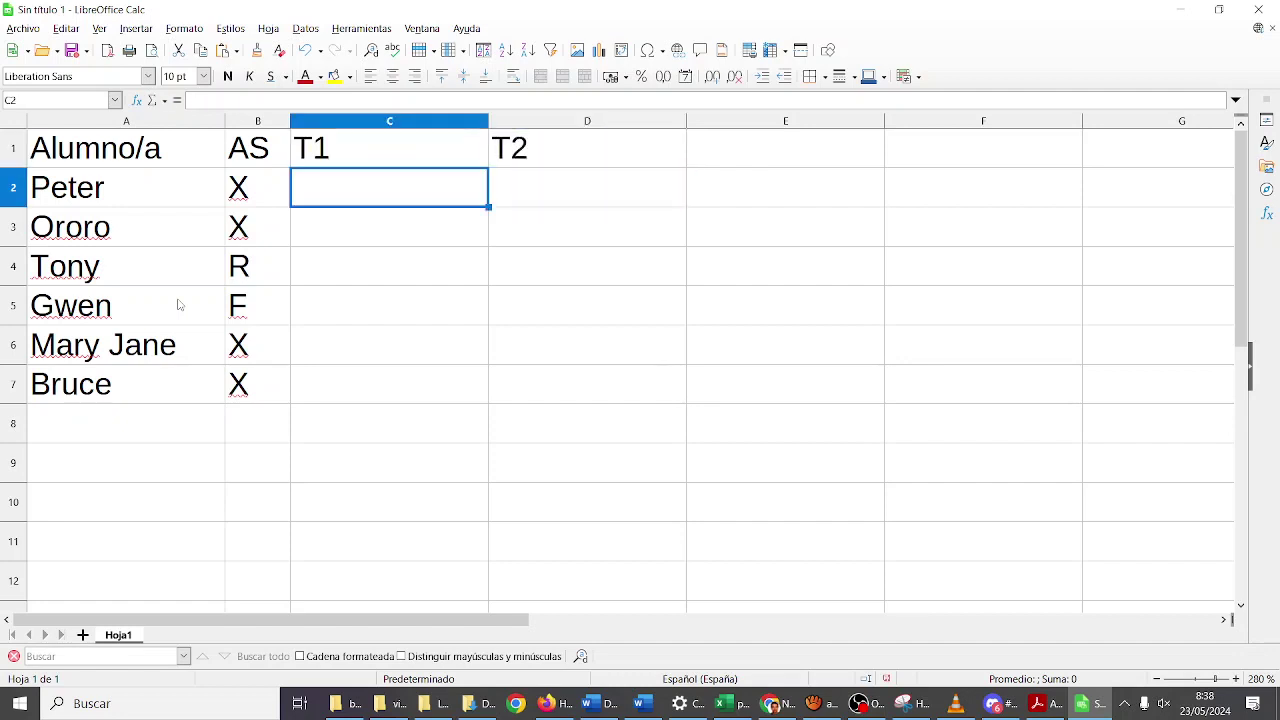
- Narrow columns C and D so they fit the T1 and T2 headings closely
left_click(486, 121)
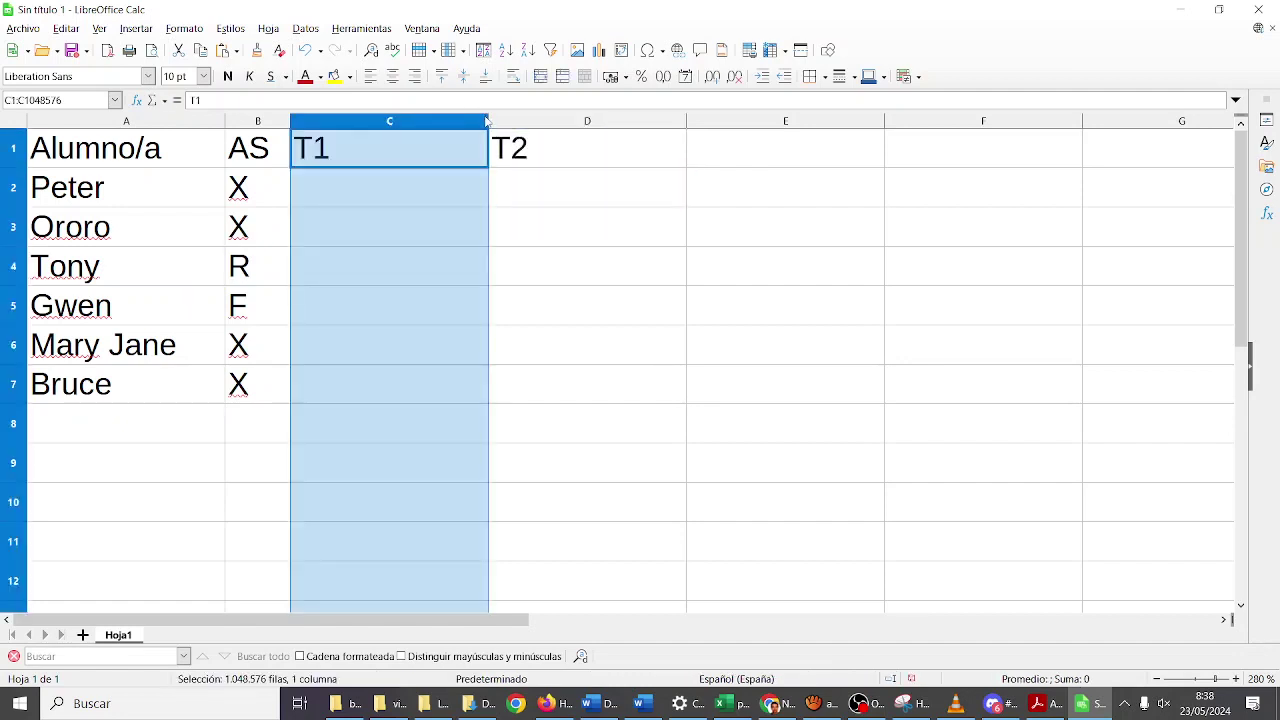
double_click(488, 121)
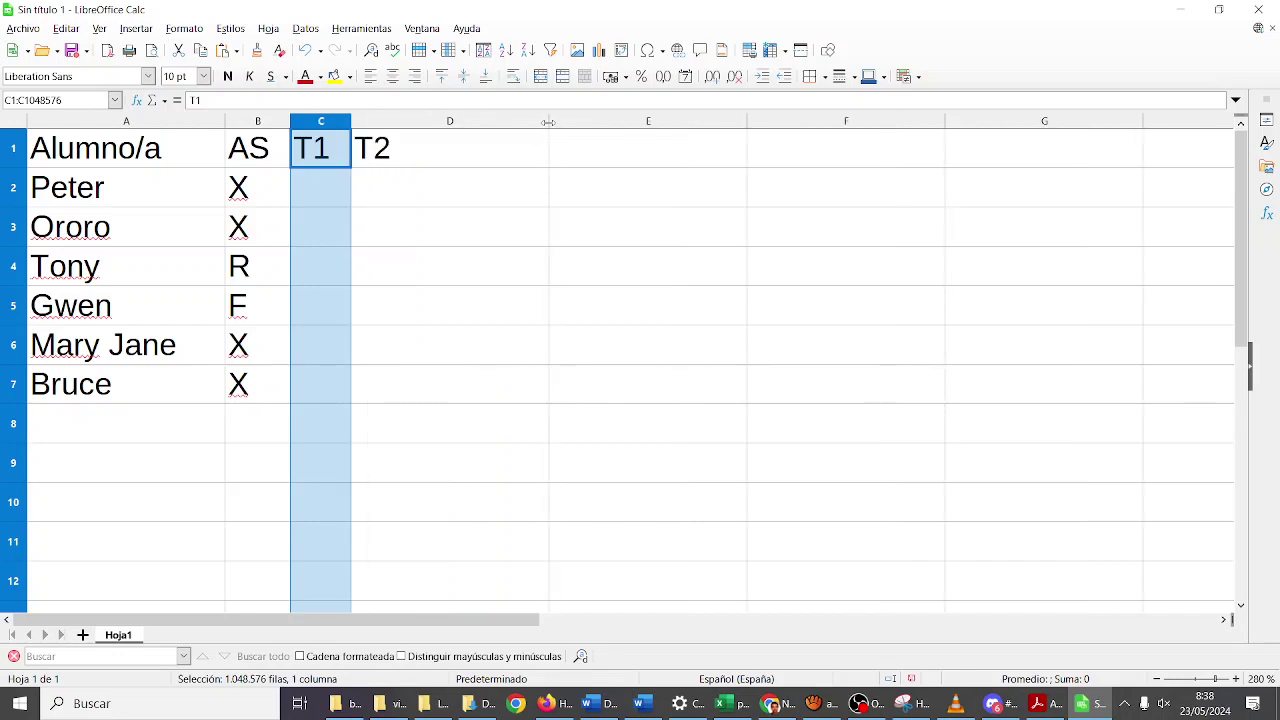
left_click_drag(548, 121, 424, 121)
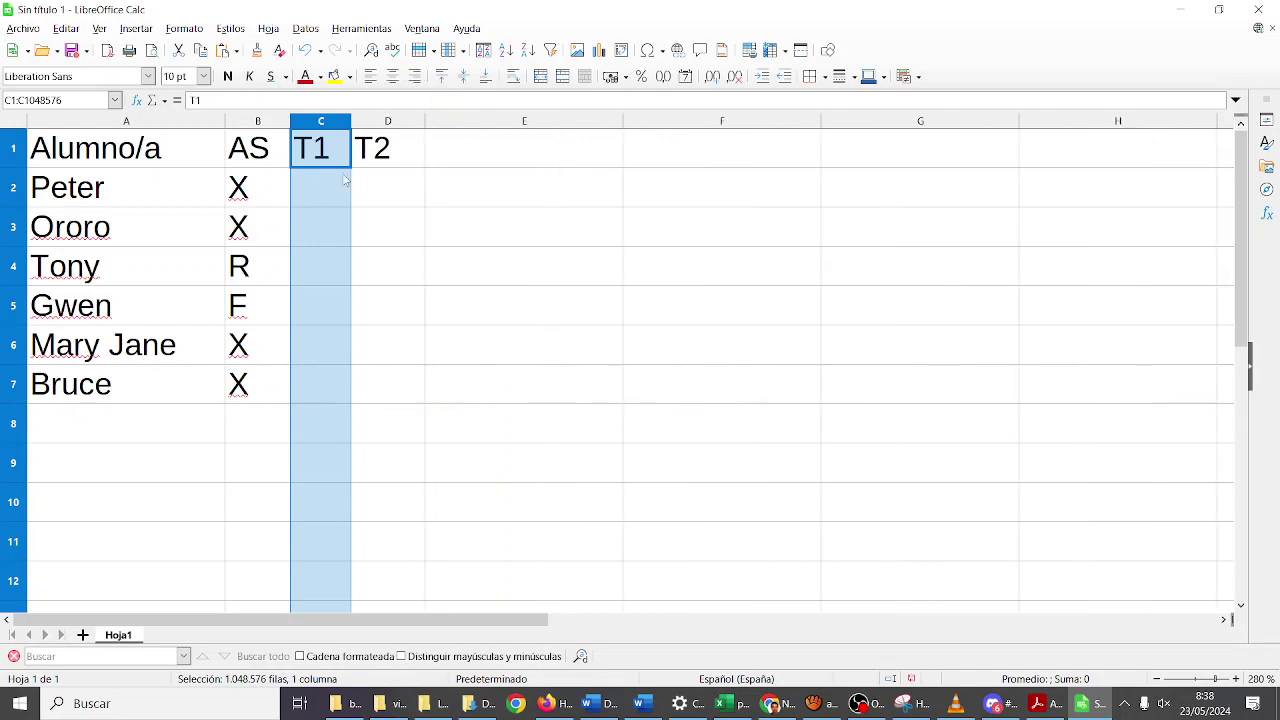
- Enter the first student's task marks: 8 for T1 in C2 and 7 for T2 in D2
left_click(336, 182)
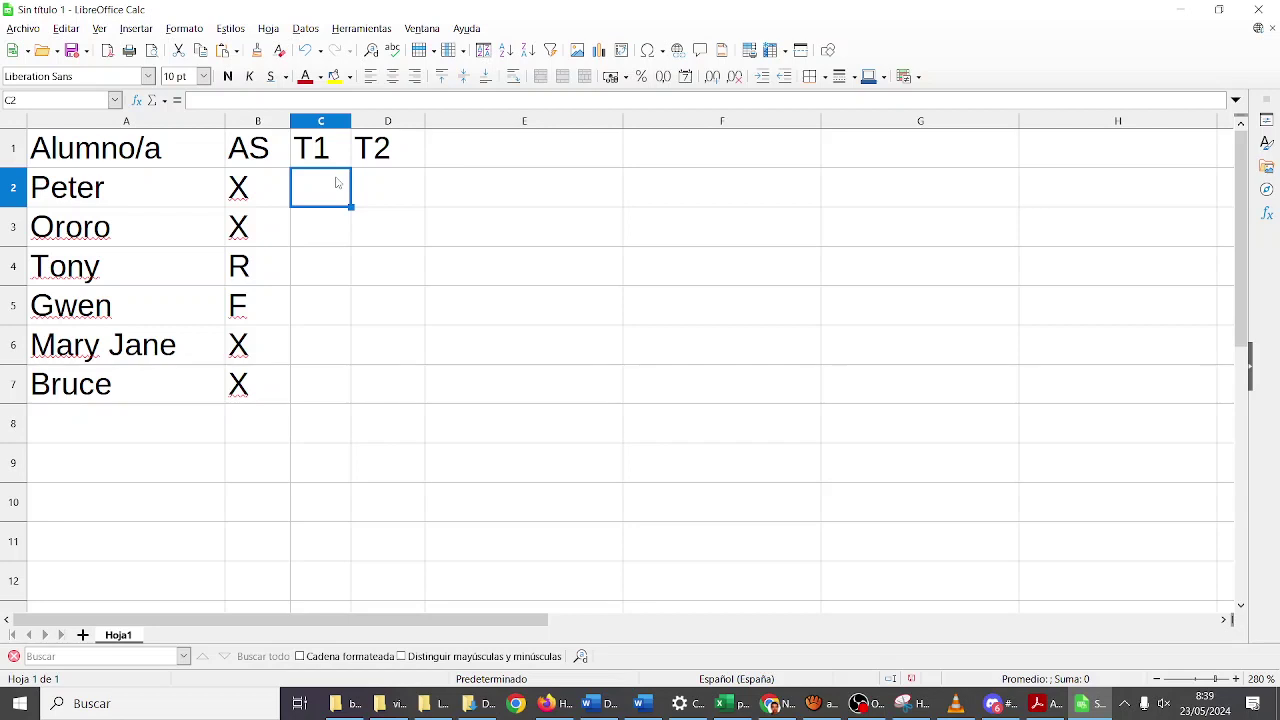
type("8")
key("Return")
key("Up")
key("Right")
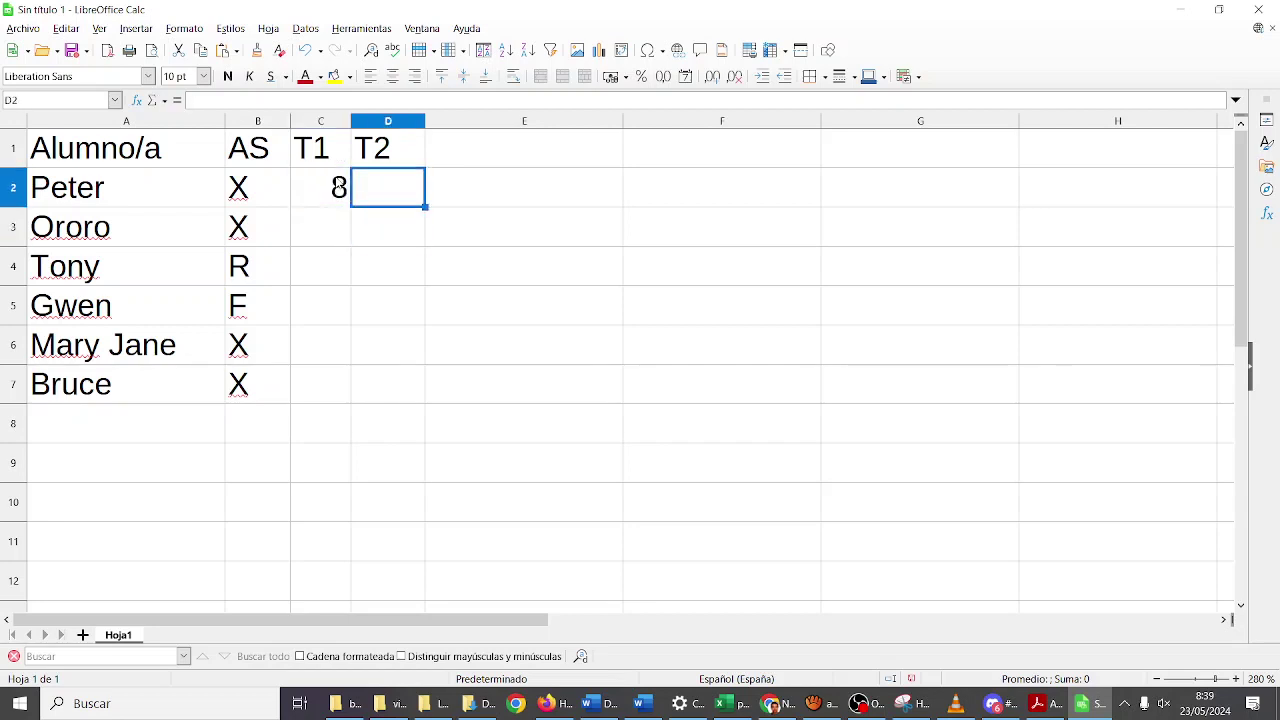
type("7")
key("Return")
key("Left")
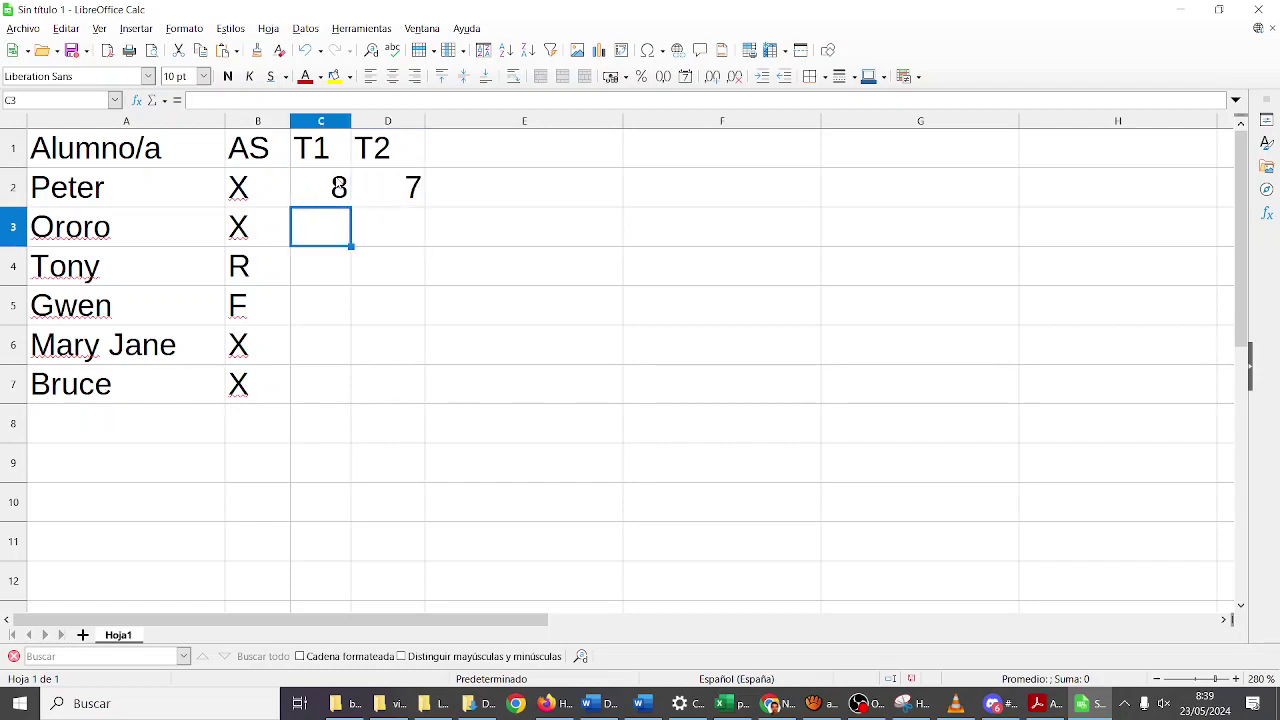
- Enter T1 and T2 marks of 9 and 9 for the second student and 6 and 5 for the third
type("9")
key("Tab")
type("9")
key("Return")
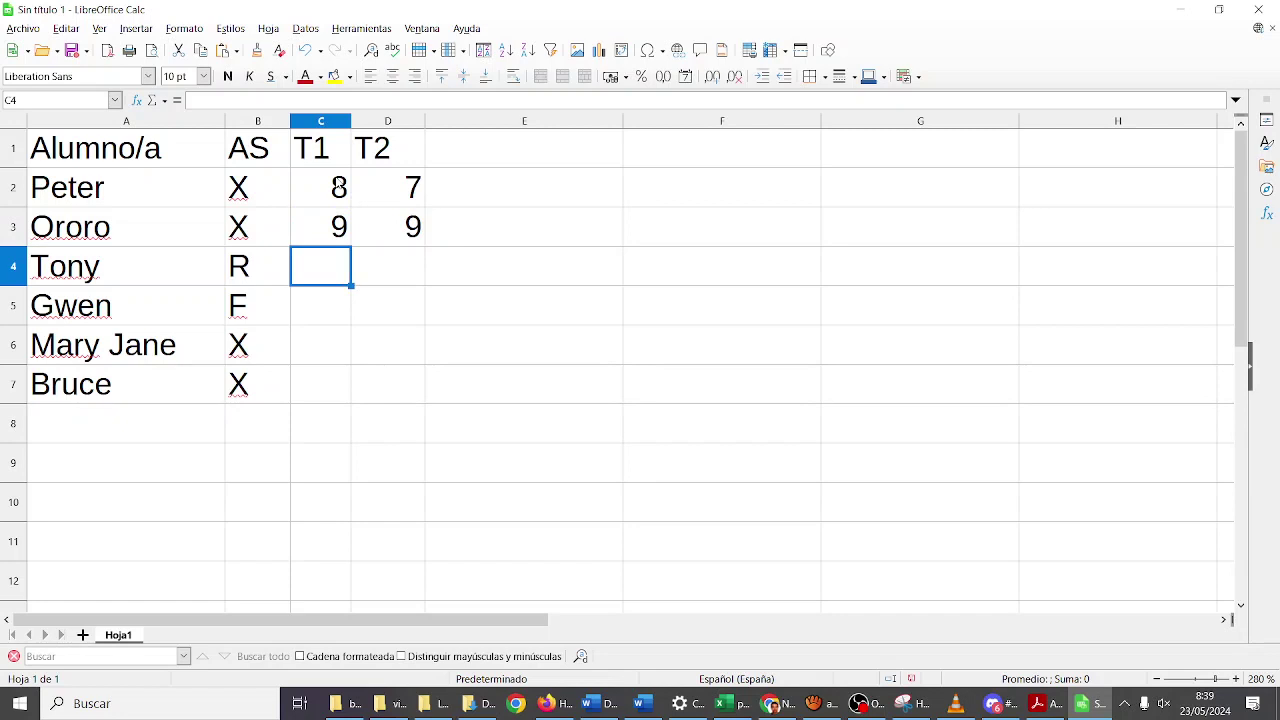
type("6")
key("Tab")
type("5")
key("Return")
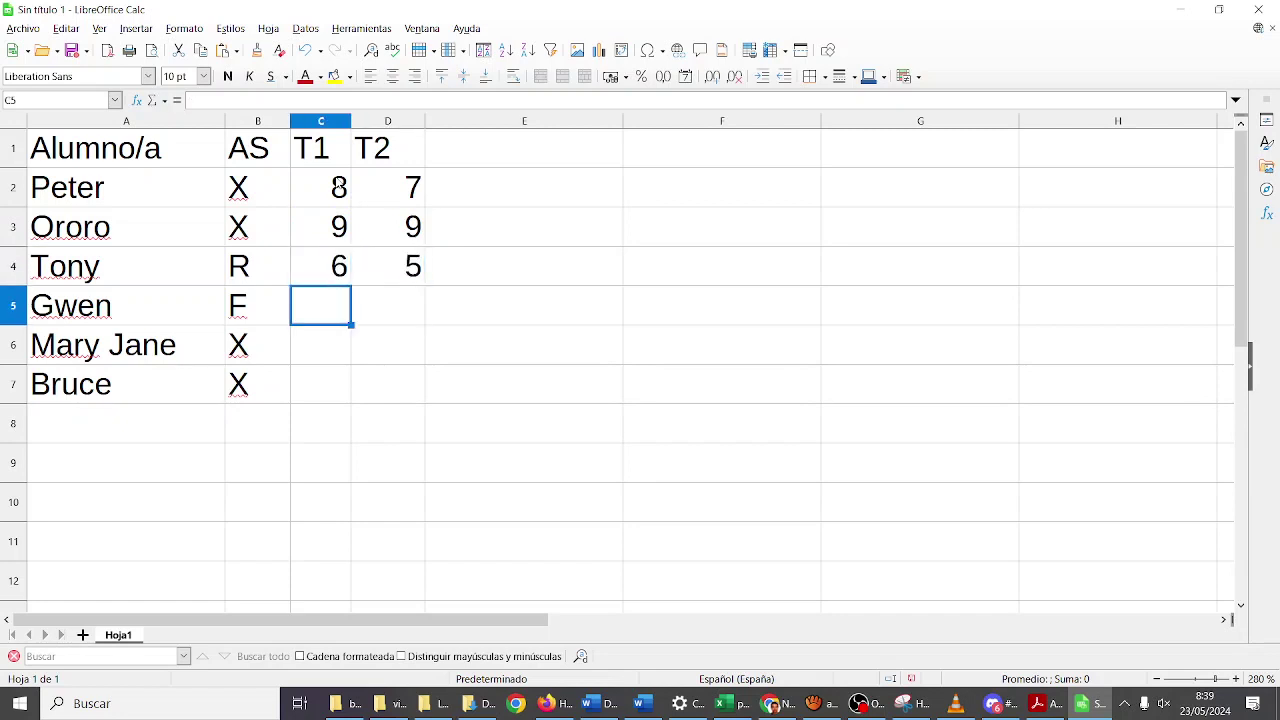
- Enter T1 and T2 marks of 0 and 0 for the fourth student and 10 and 10 for the fifth
type("0")
key("Tab")
type("0")
key("Return")
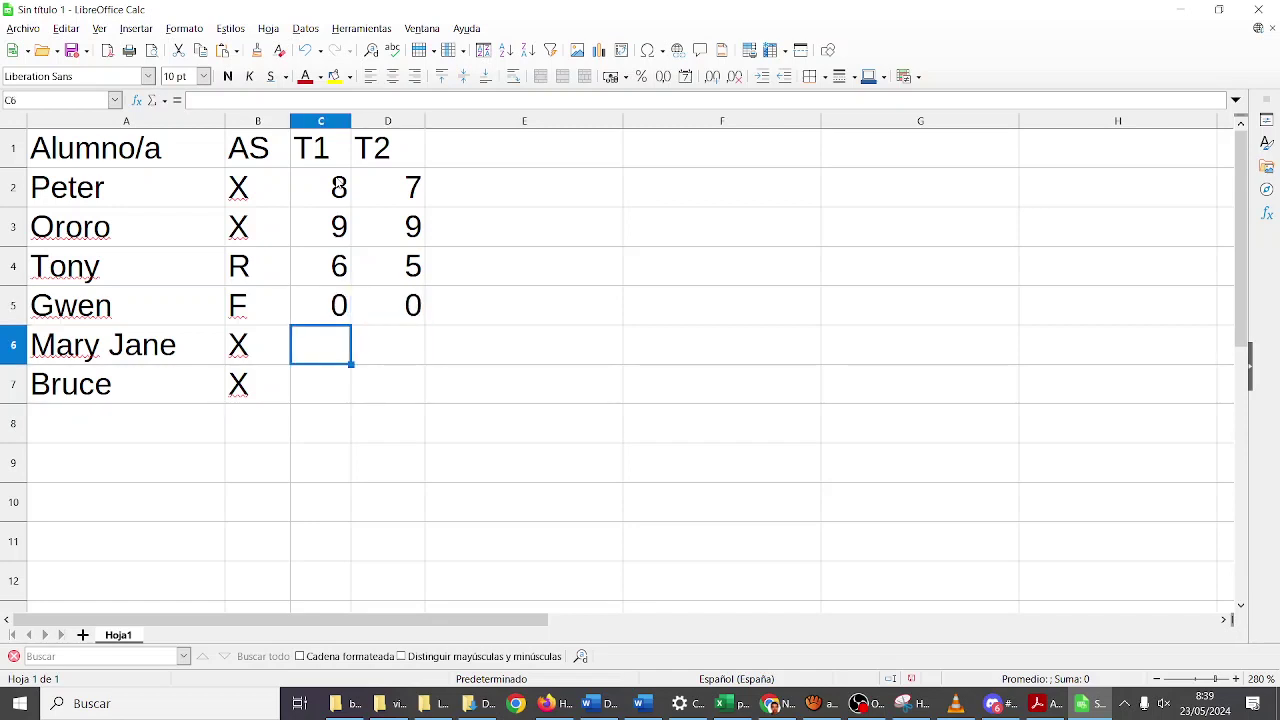
type("10")
key("Tab")
type("10")
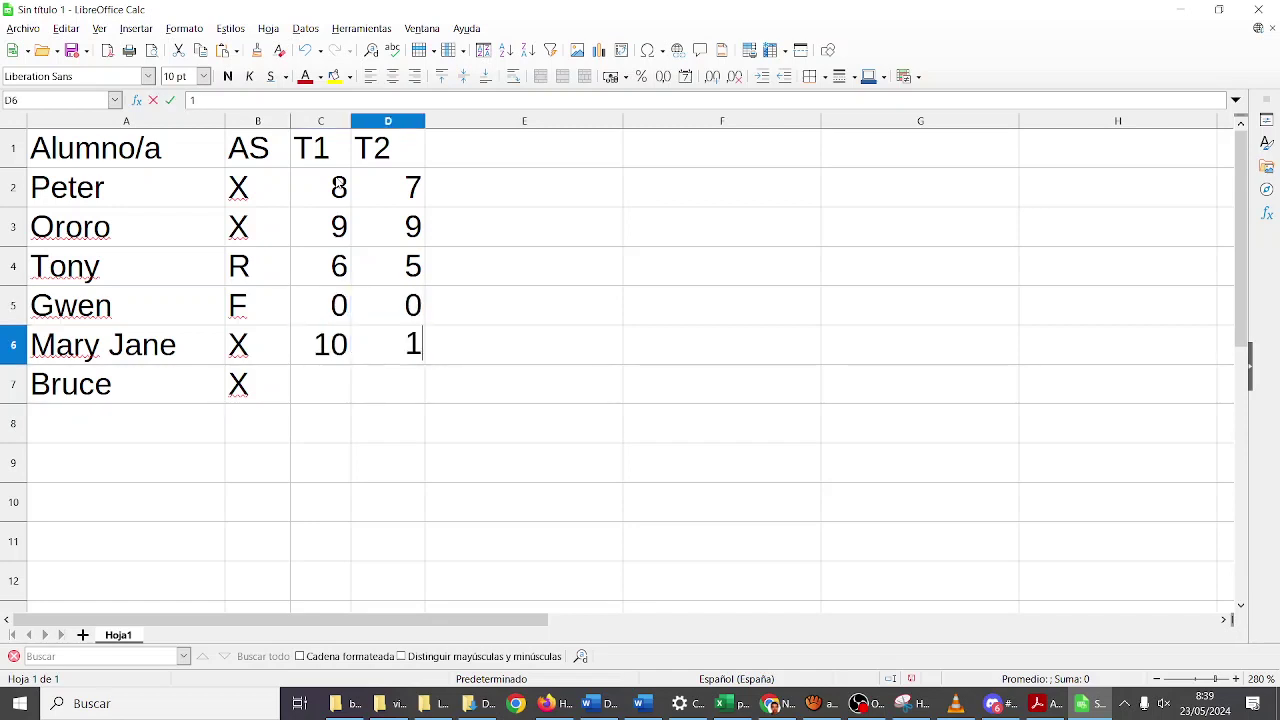
key("Return")
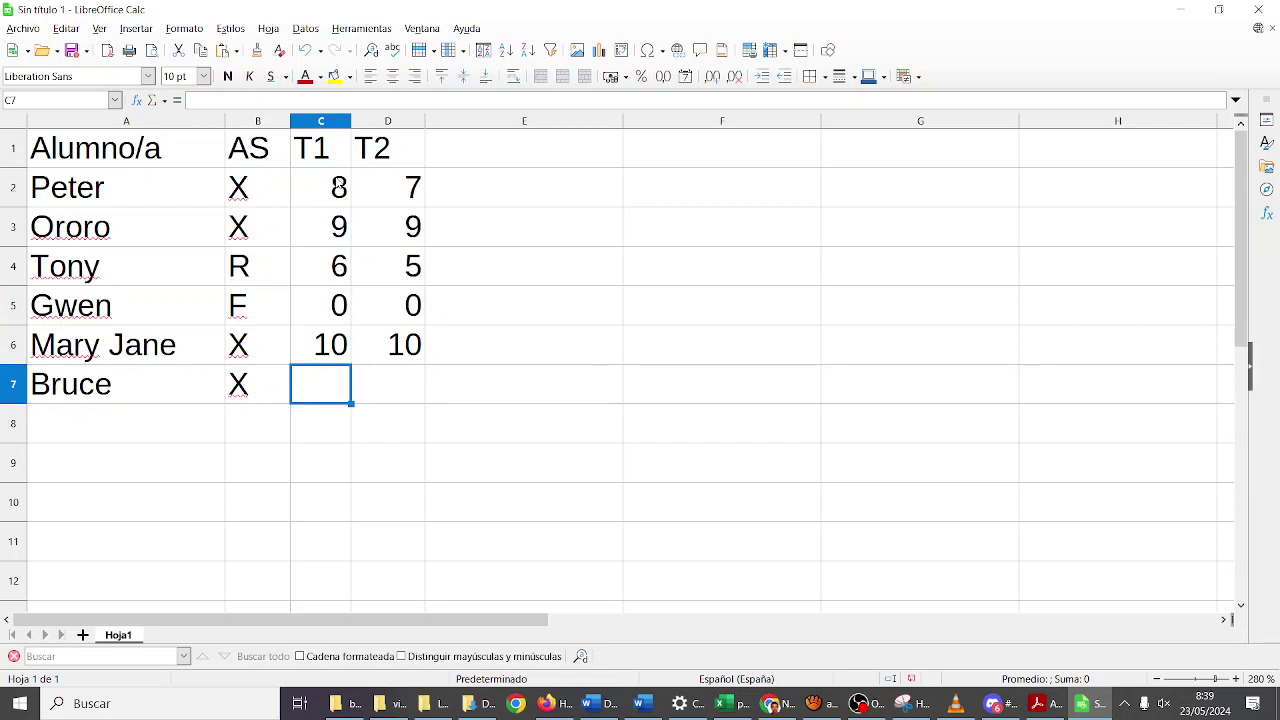
- Enter the last student's task marks: 7 for T1 in C7 and 8 for T2 in D7
type("7")
key("Tab")
type("8")
key("Up")
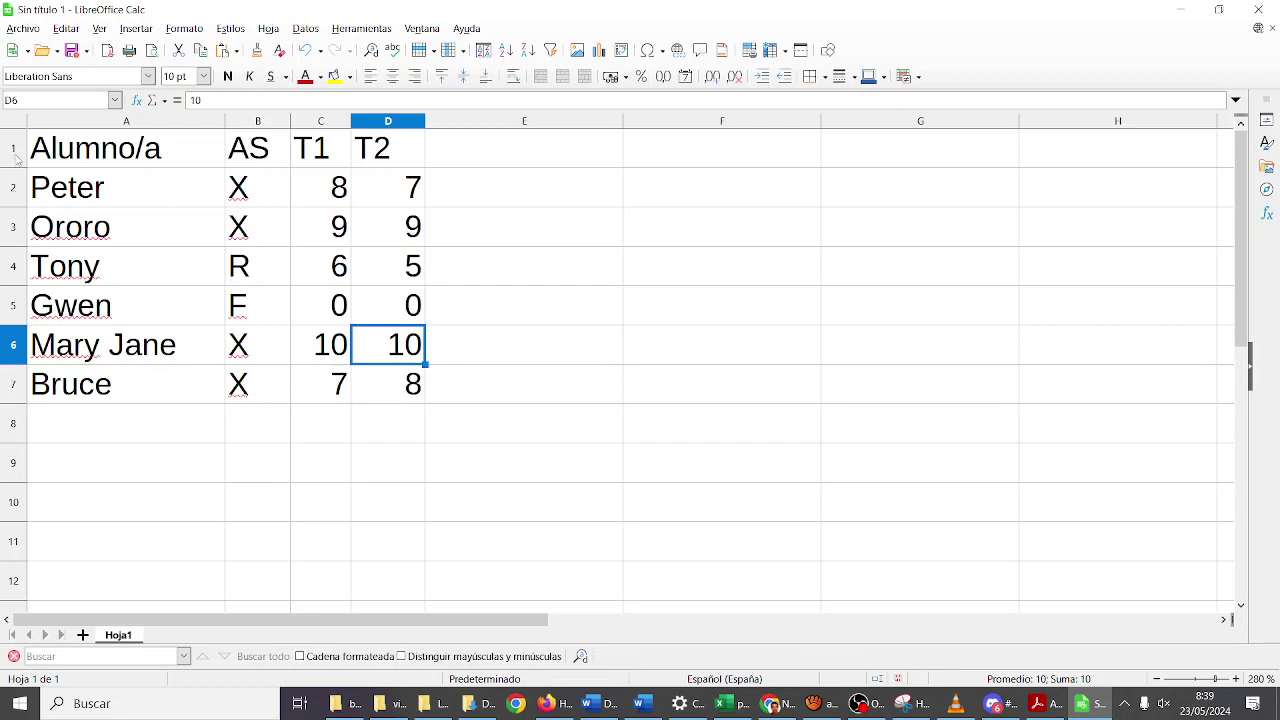
- Insert an empty row above the heading row
right_click(14, 150)
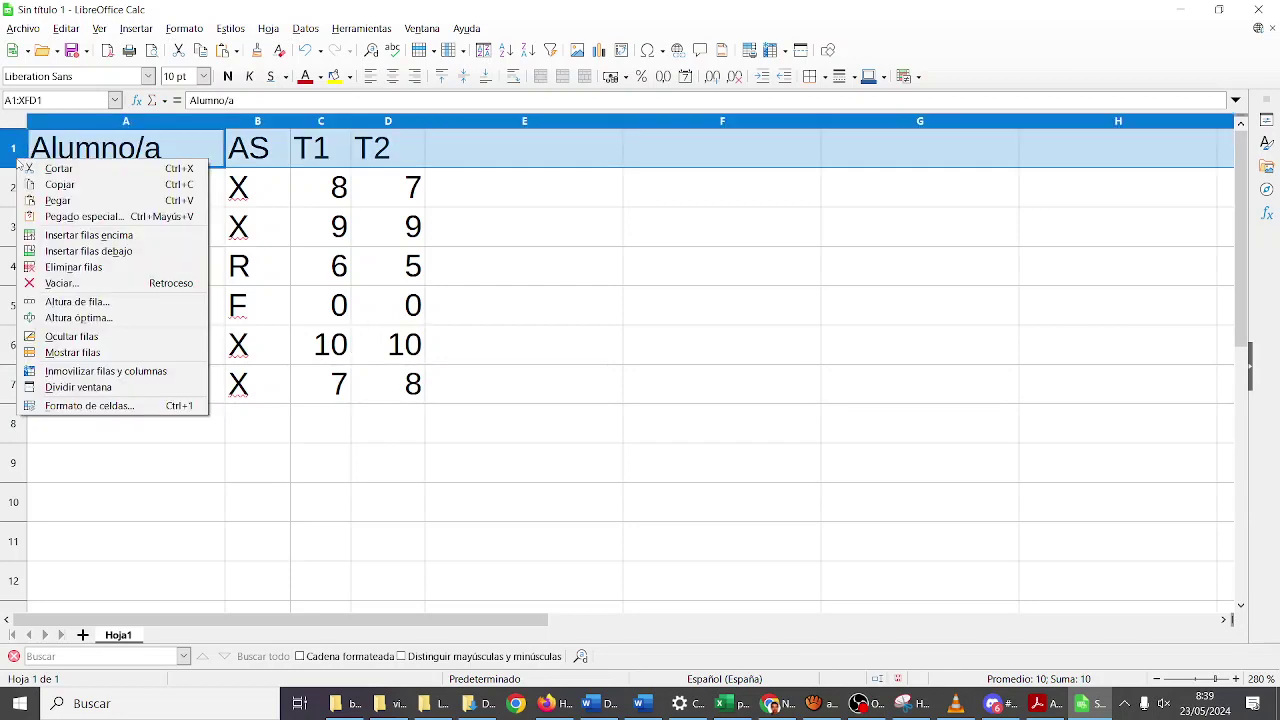
left_click(56, 237)
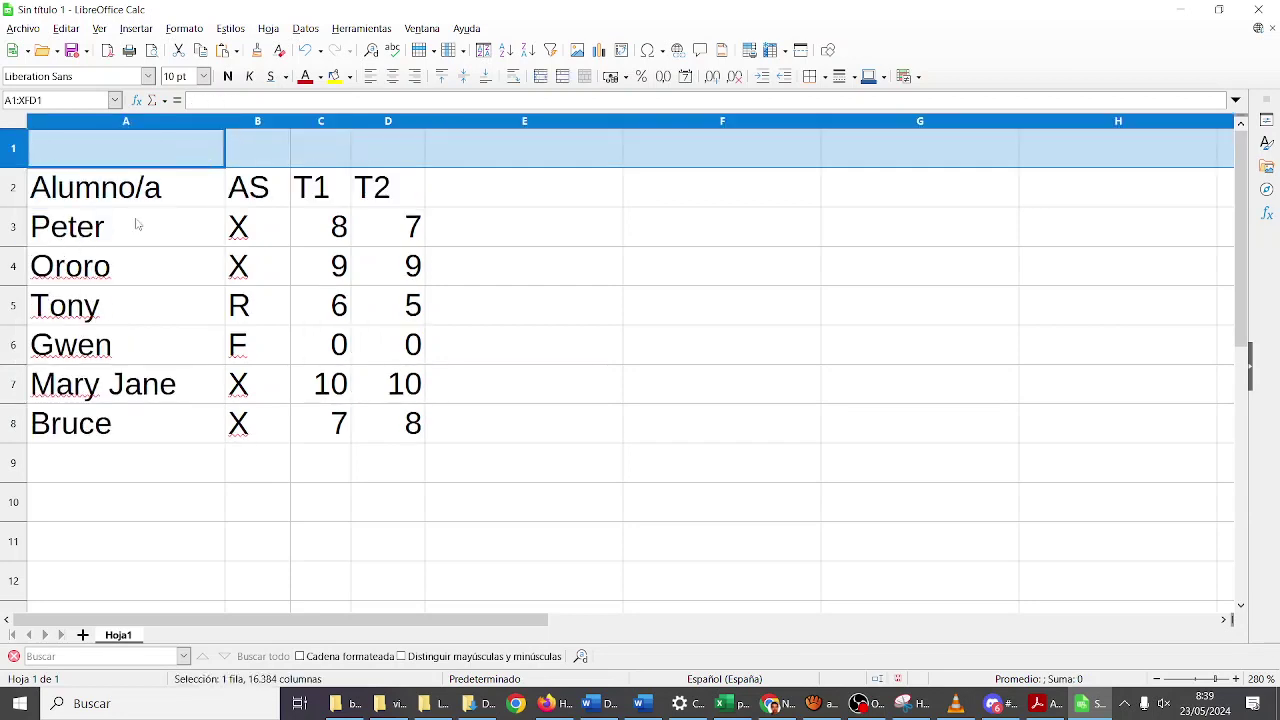
left_click(316, 152)
- Enter the date 23/5/24 in B1 above the AS heading and fit column B's width to it
left_click(267, 151)
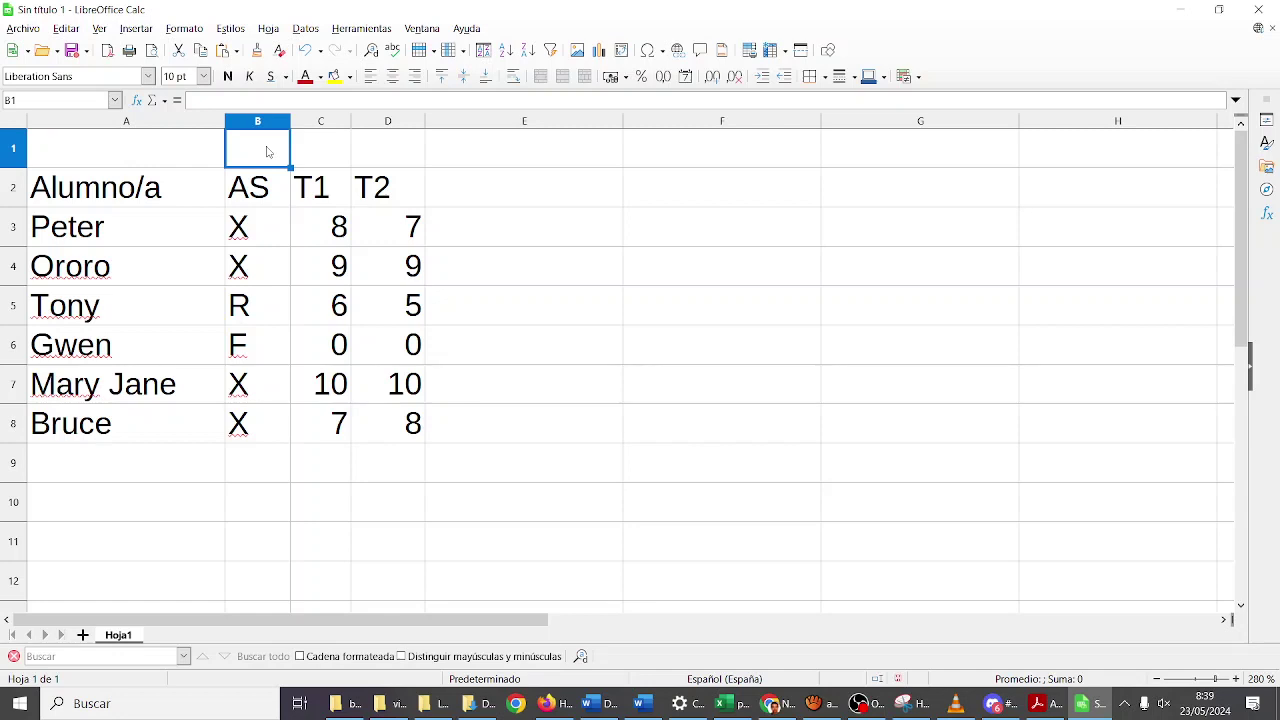
type("23/5/")
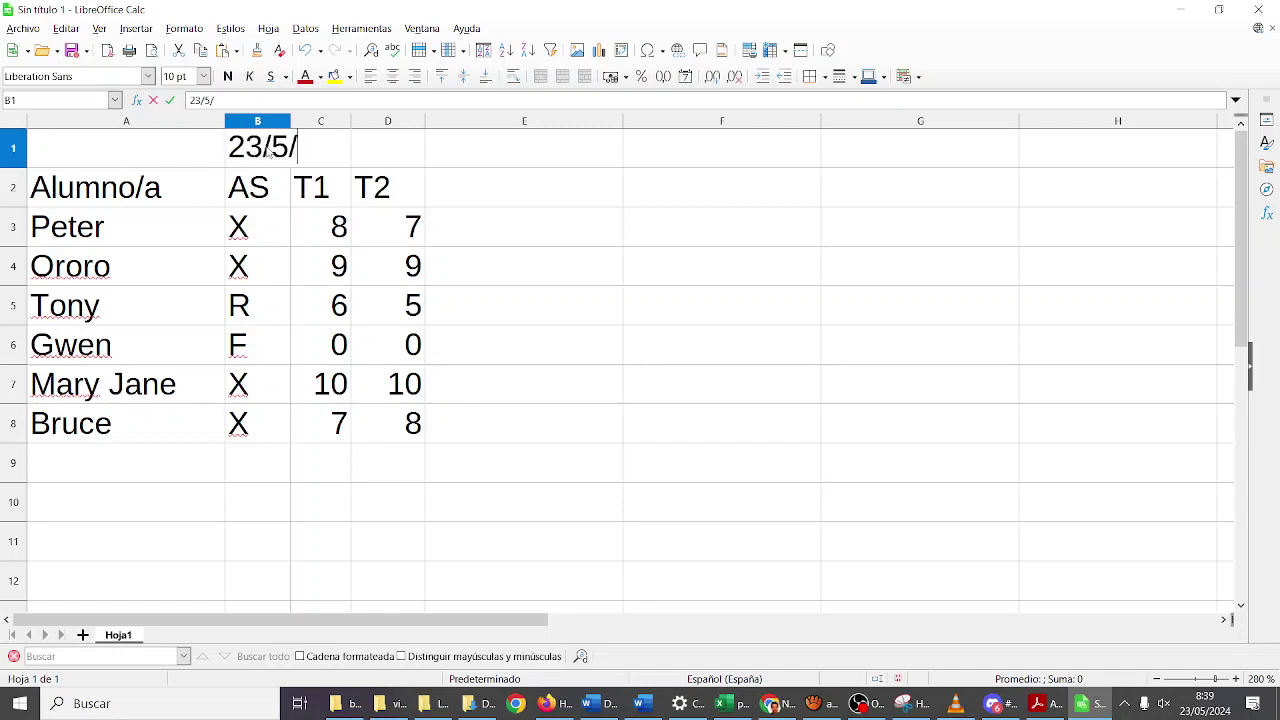
type("24")
key("Return")
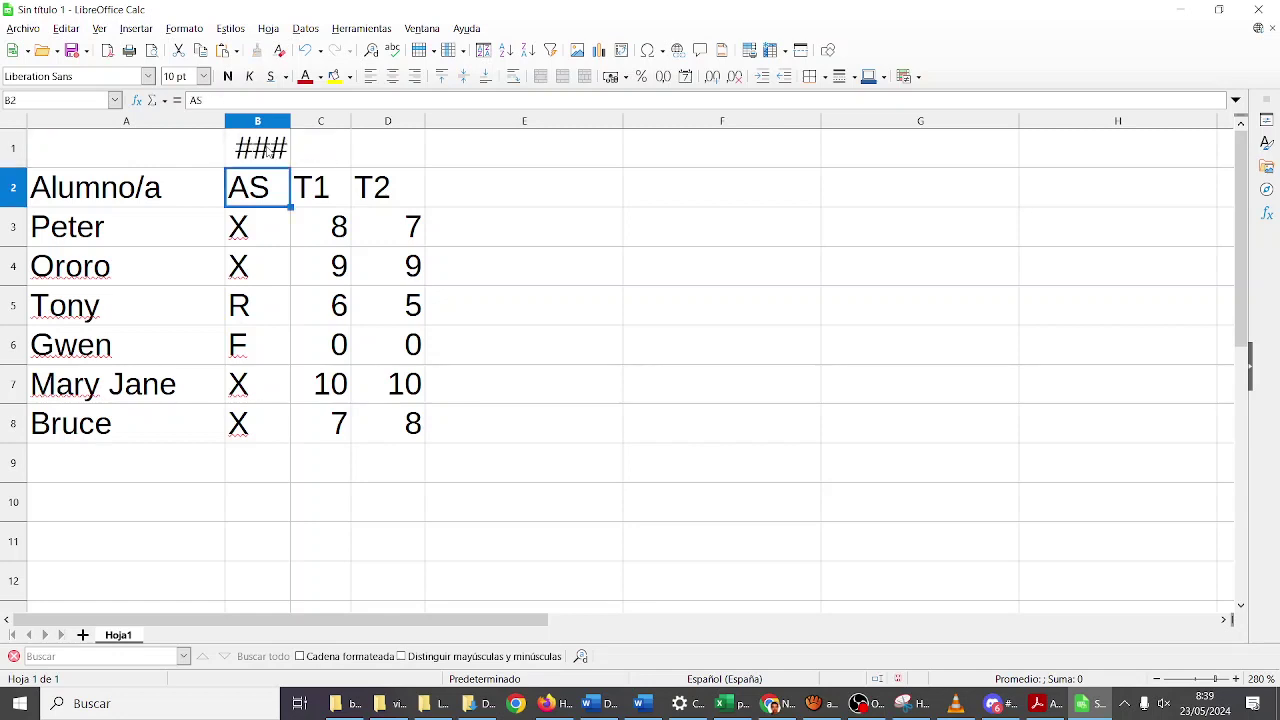
double_click(290, 122)
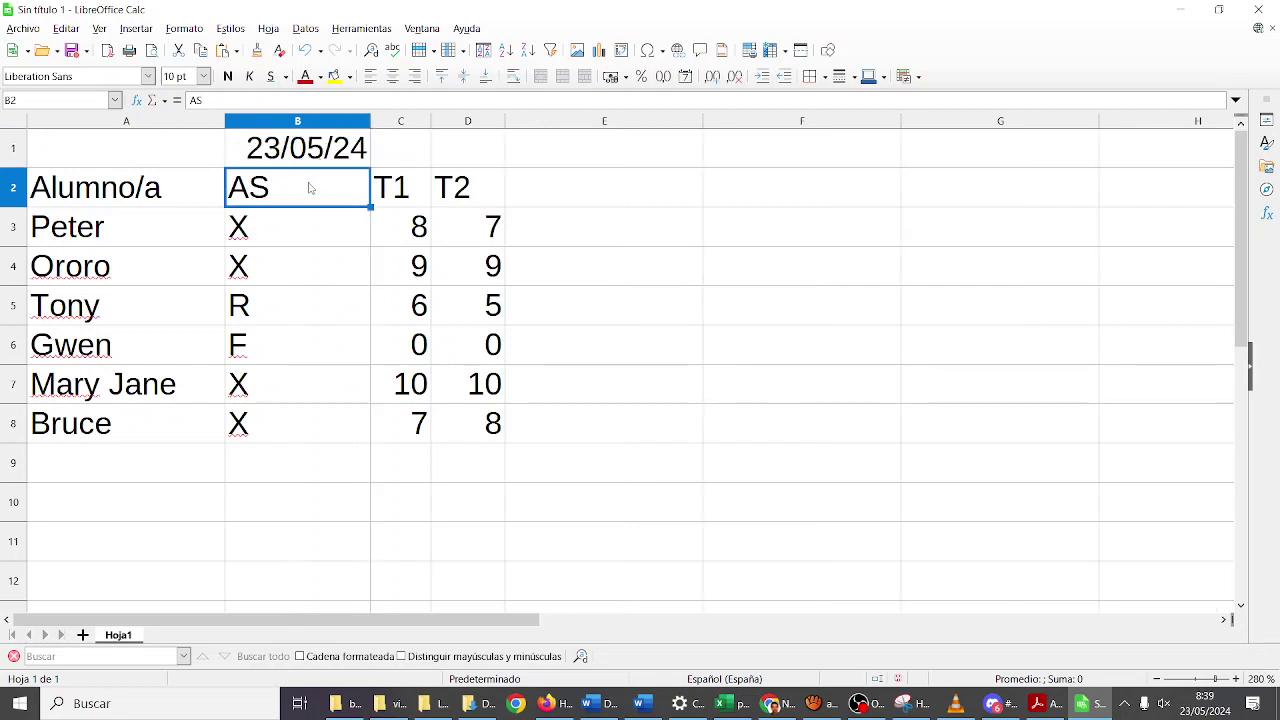
- Centre the AS column in B2:B8 and right-align the T1 and T2 columns in C2:D8
left_click_drag(309, 186, 286, 423)
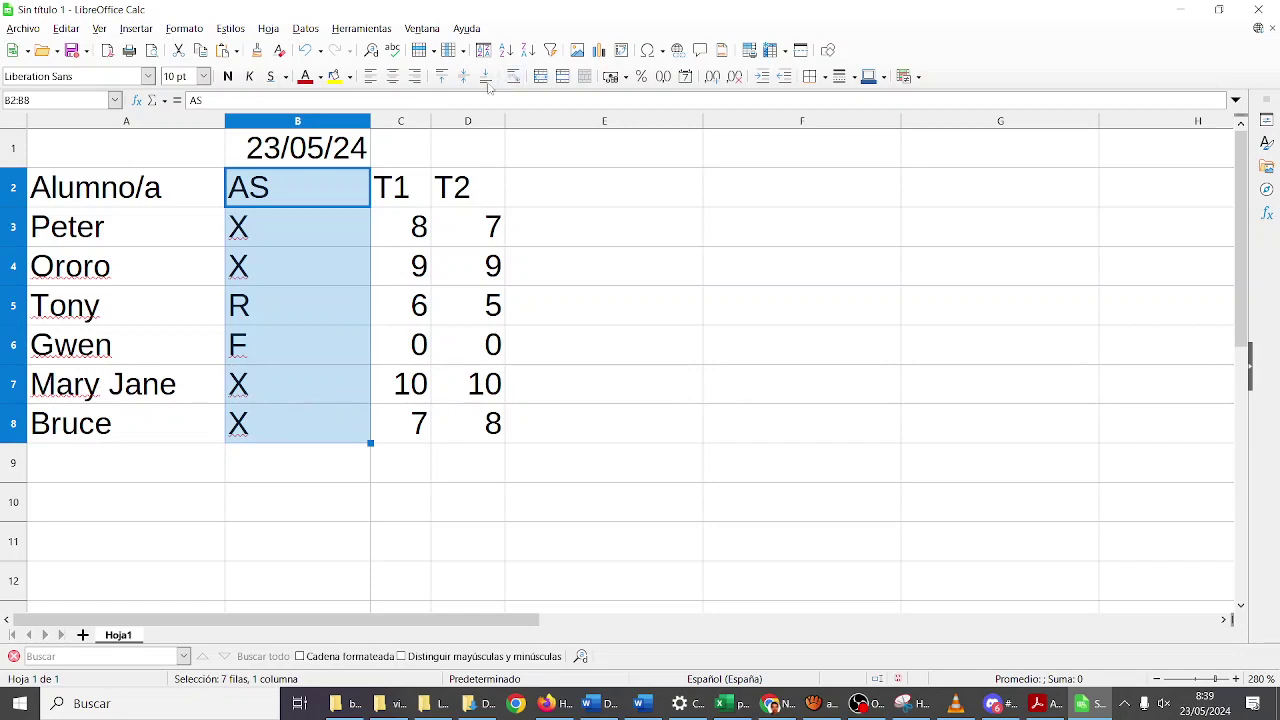
left_click(394, 80)
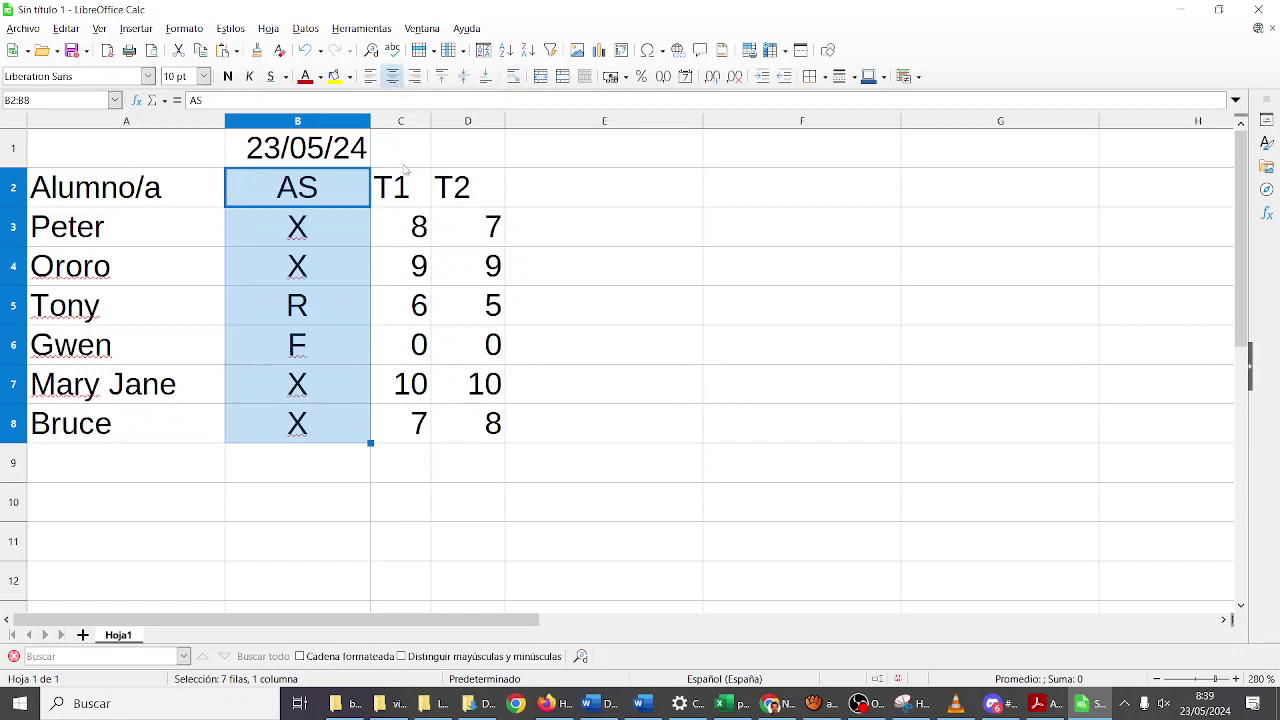
left_click_drag(397, 193, 495, 430)
left_click(414, 78)
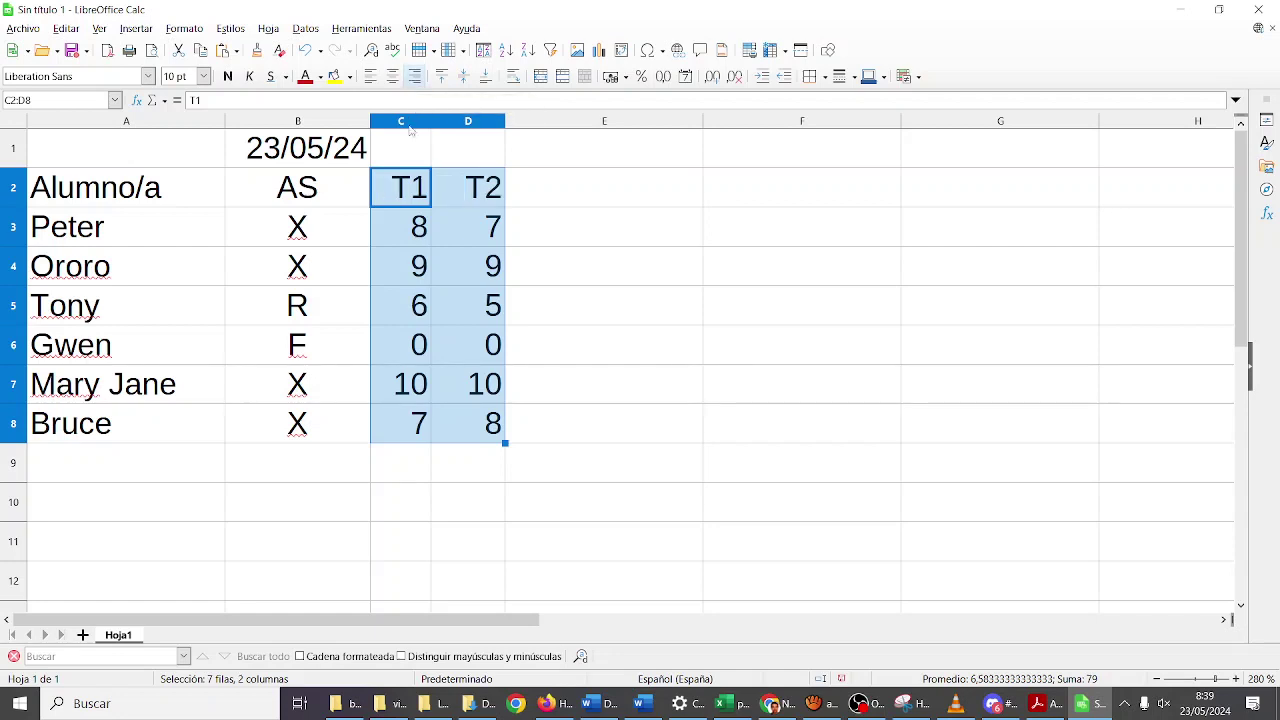
- Check the system calendar and enter the date 28/5/24 in E1 for the second session
left_click(587, 155)
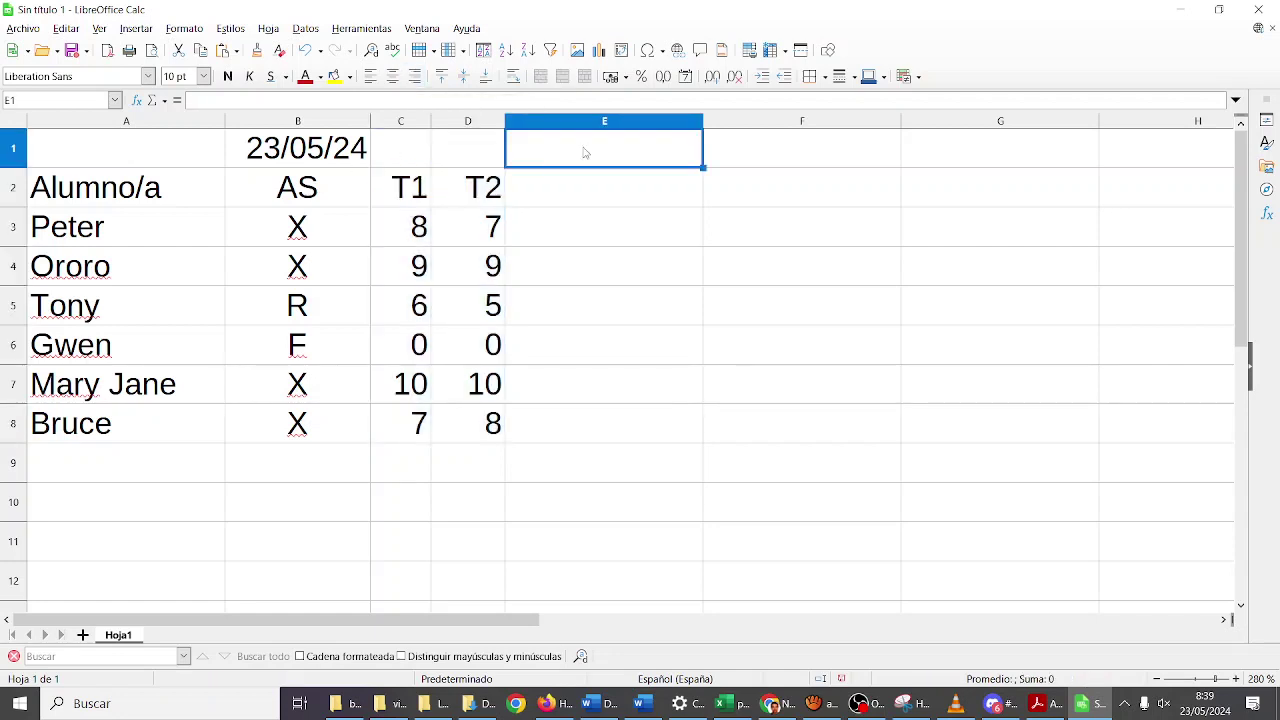
left_click(1209, 707)
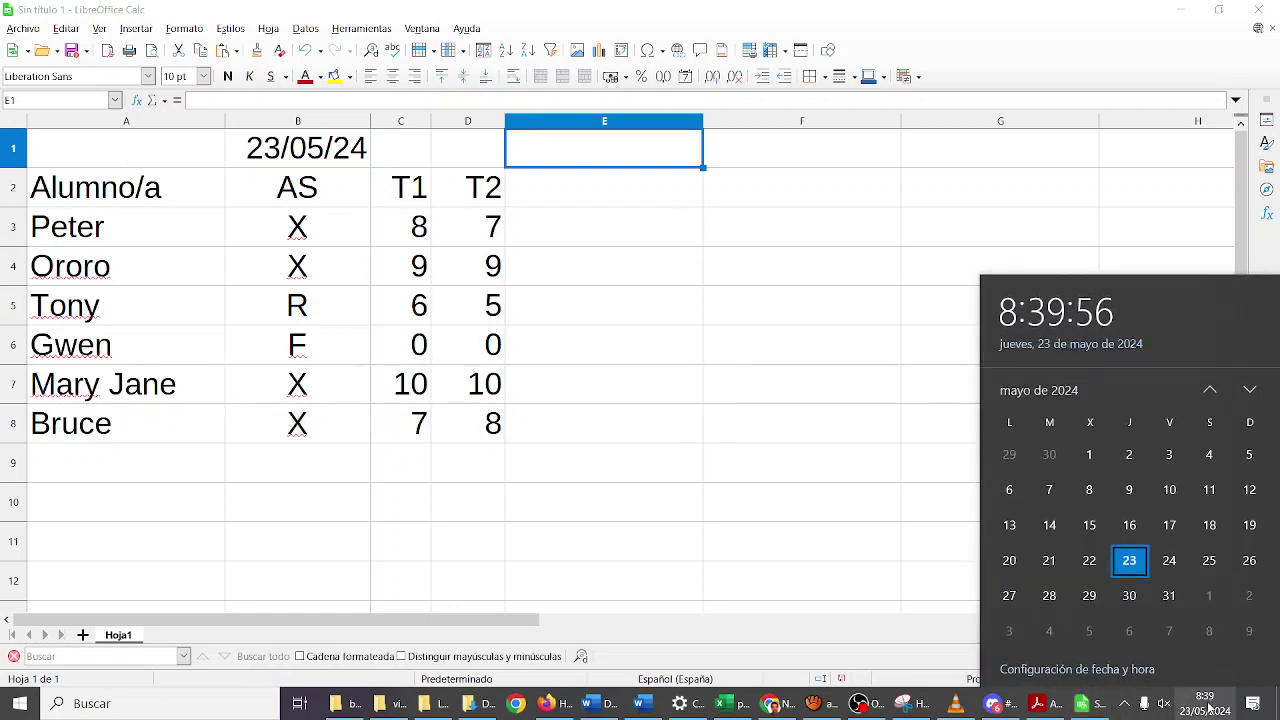
left_click(1209, 707)
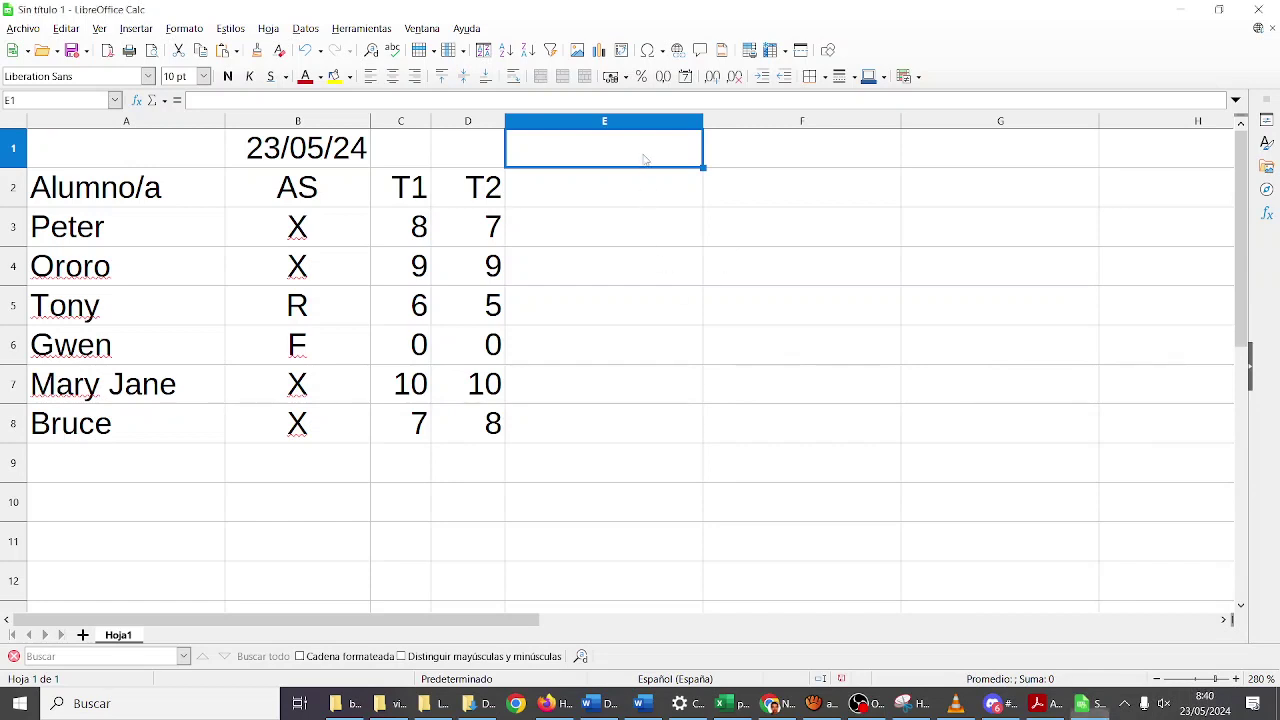
type("28/")
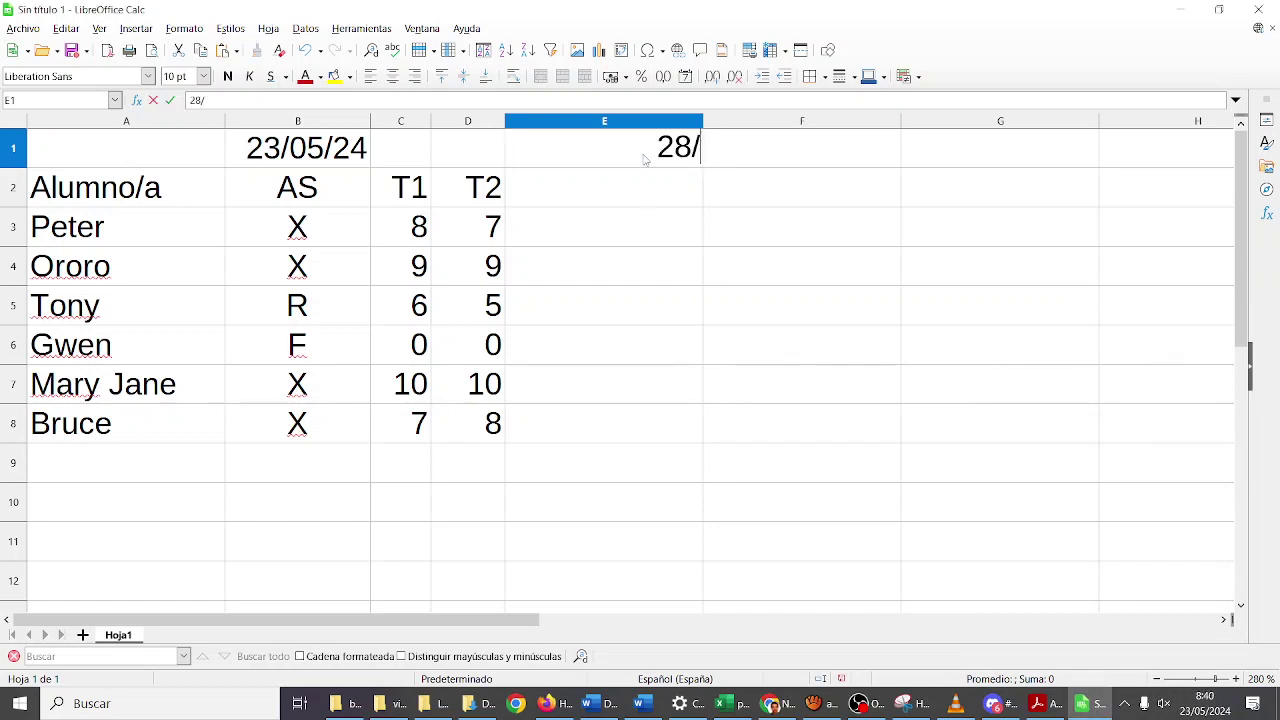
type("05/24")
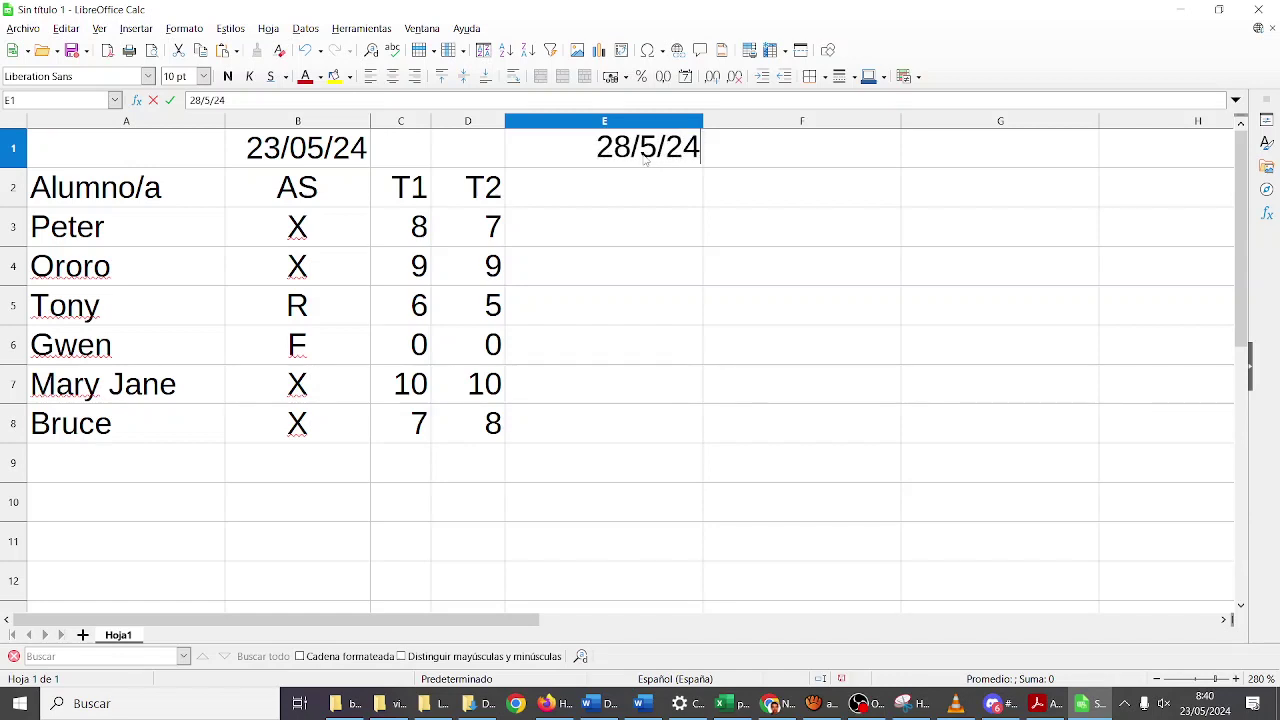
key("Return")
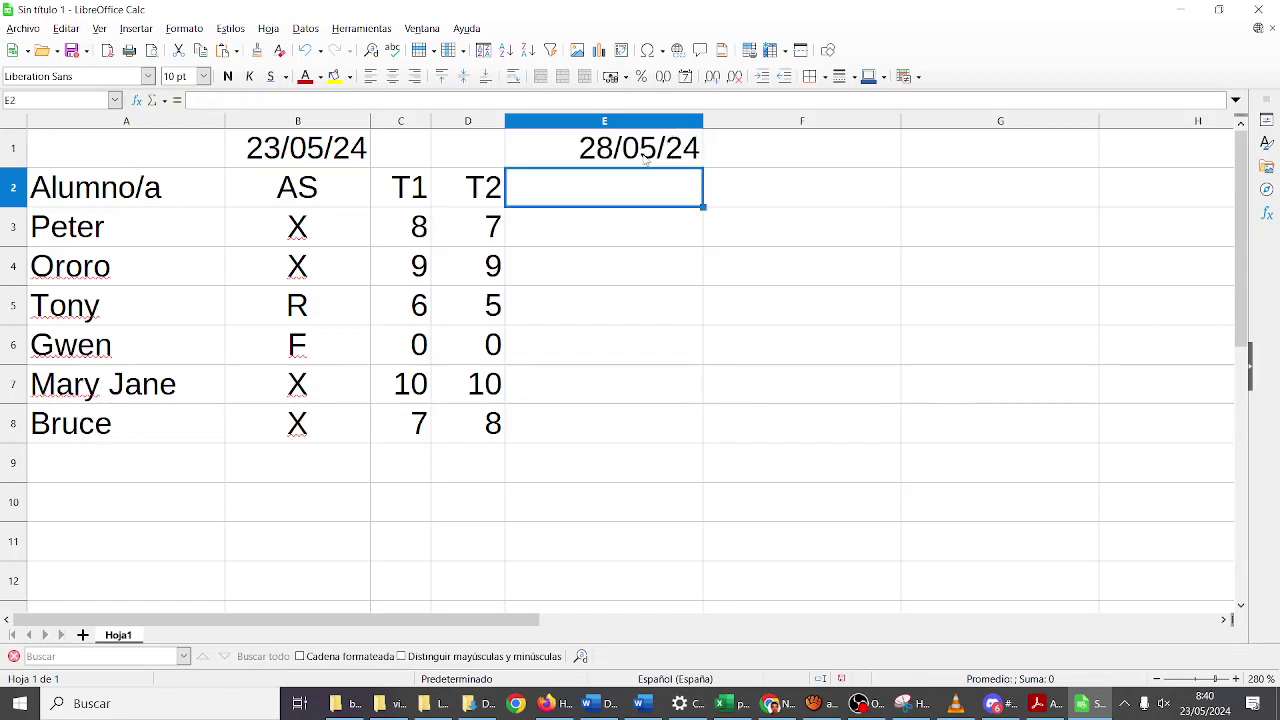
- Enter the heading AS in E2 and the mark X for all six students in E3:E8
type("AS")
key("Return")
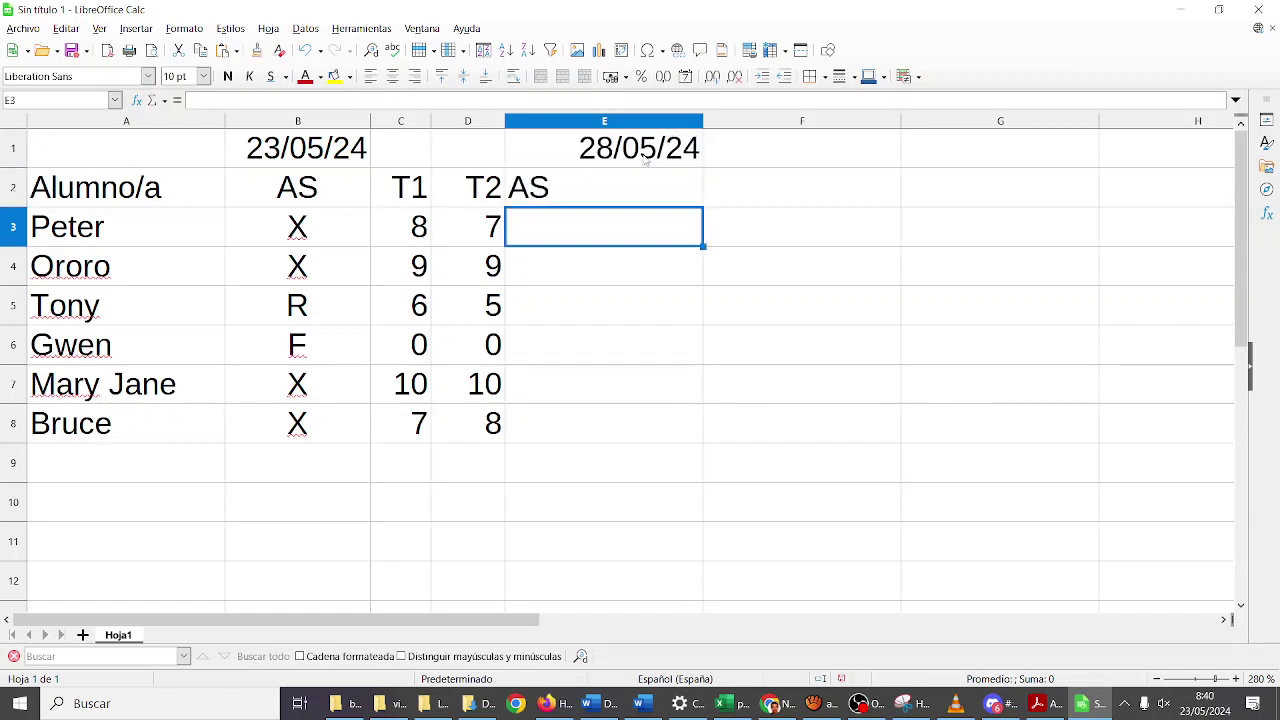
type("X X X X X X")
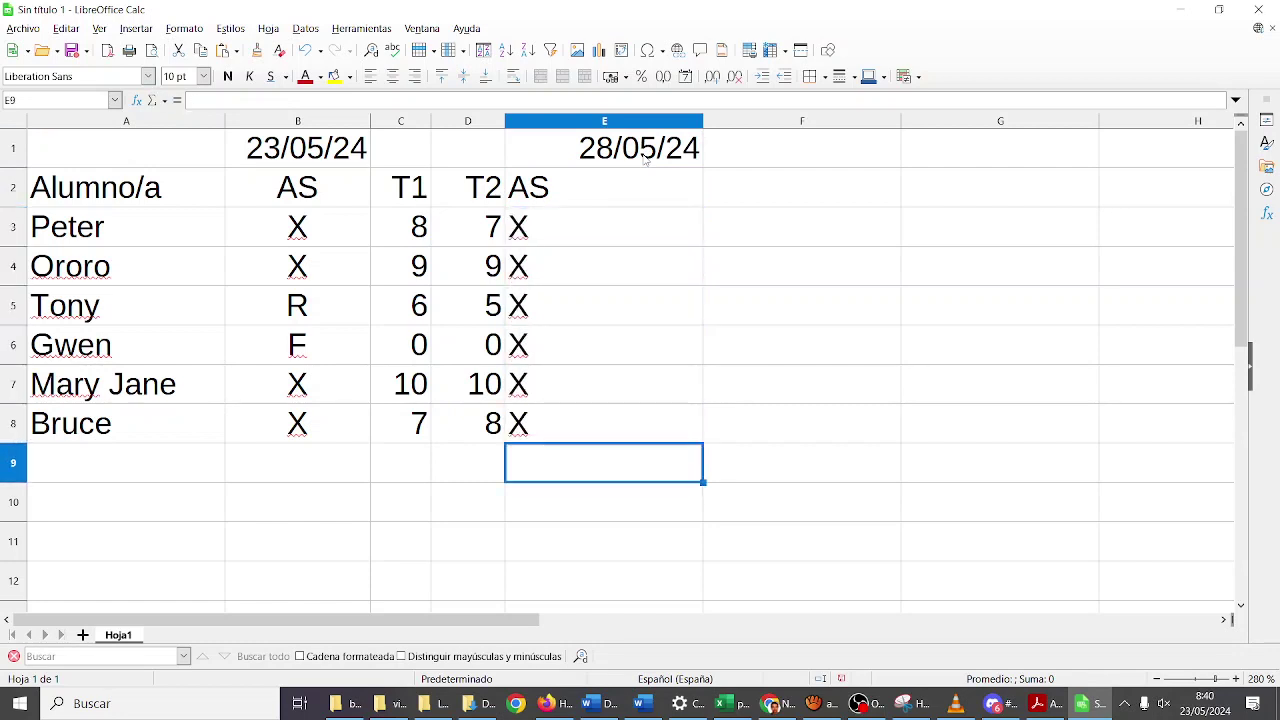
- Fit column E's width to its contents and enter the task heading T3 in F2
double_click(703, 123)
left_click(687, 191)
type("T3")
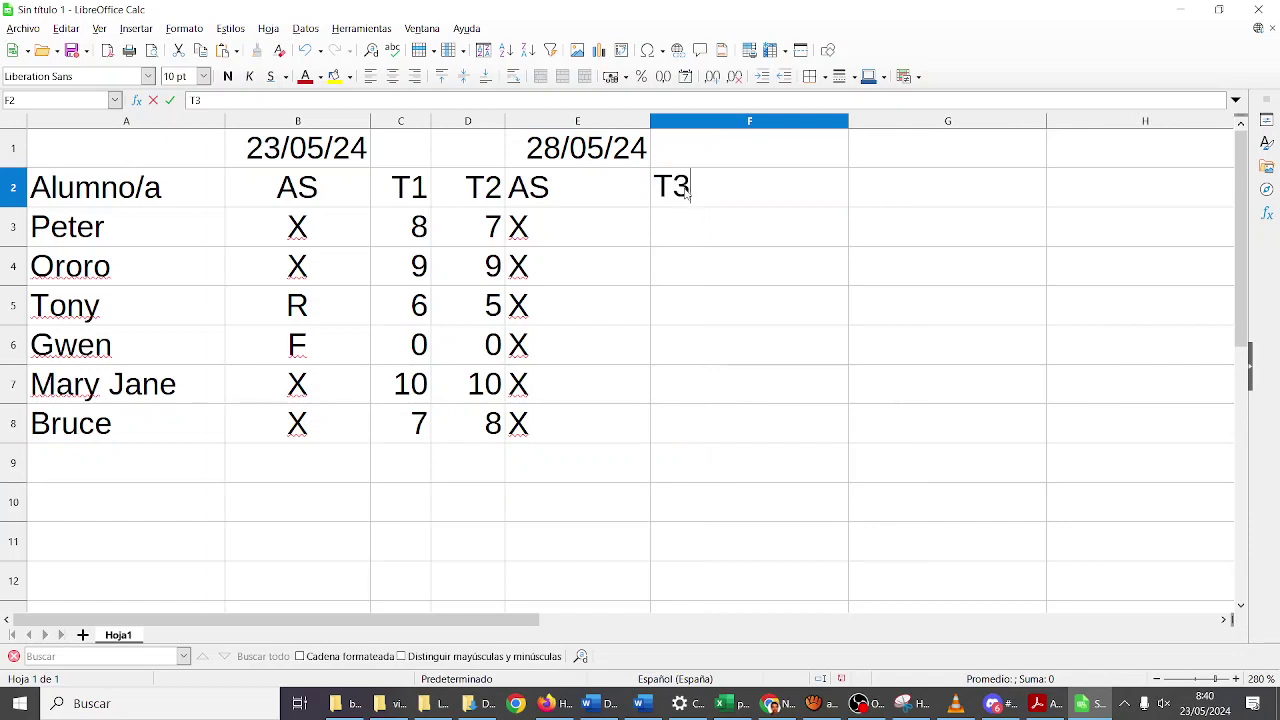
key("Return")
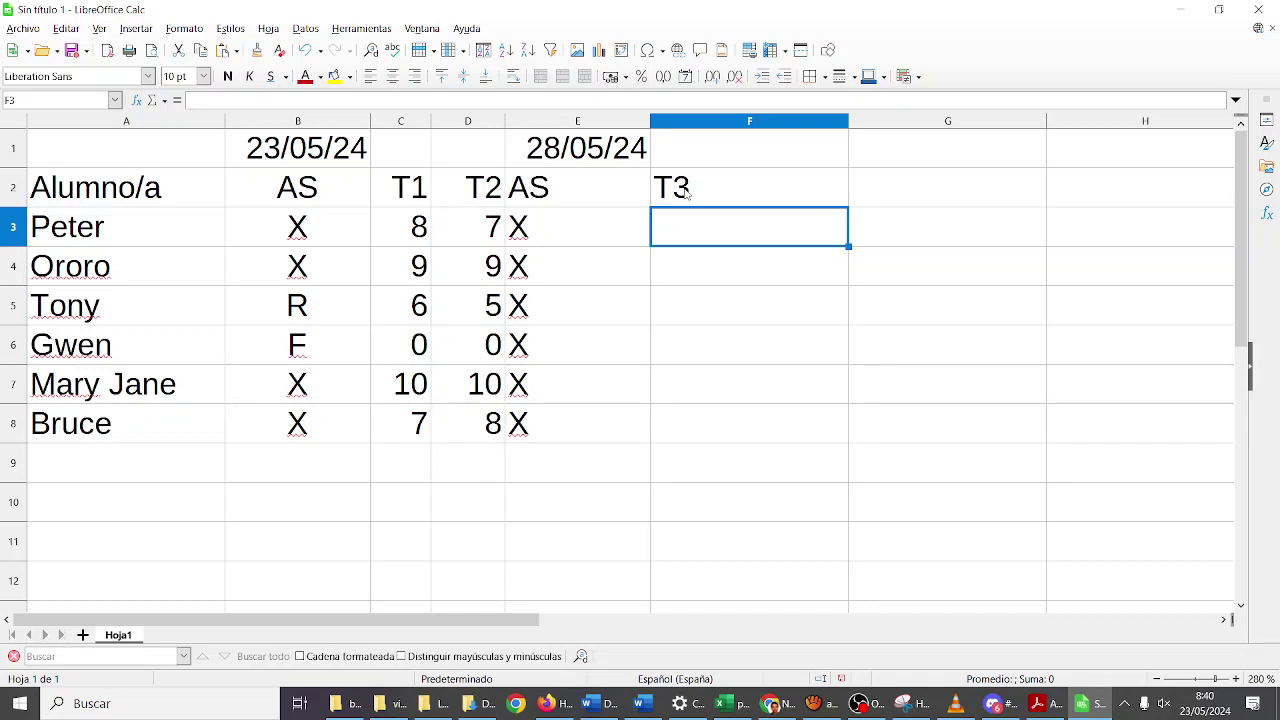
- Enter a T3 mark of 10 for each of the first four students in F3:F6
type("10")
key("Return")
type("10")
key("Return")
type("10")
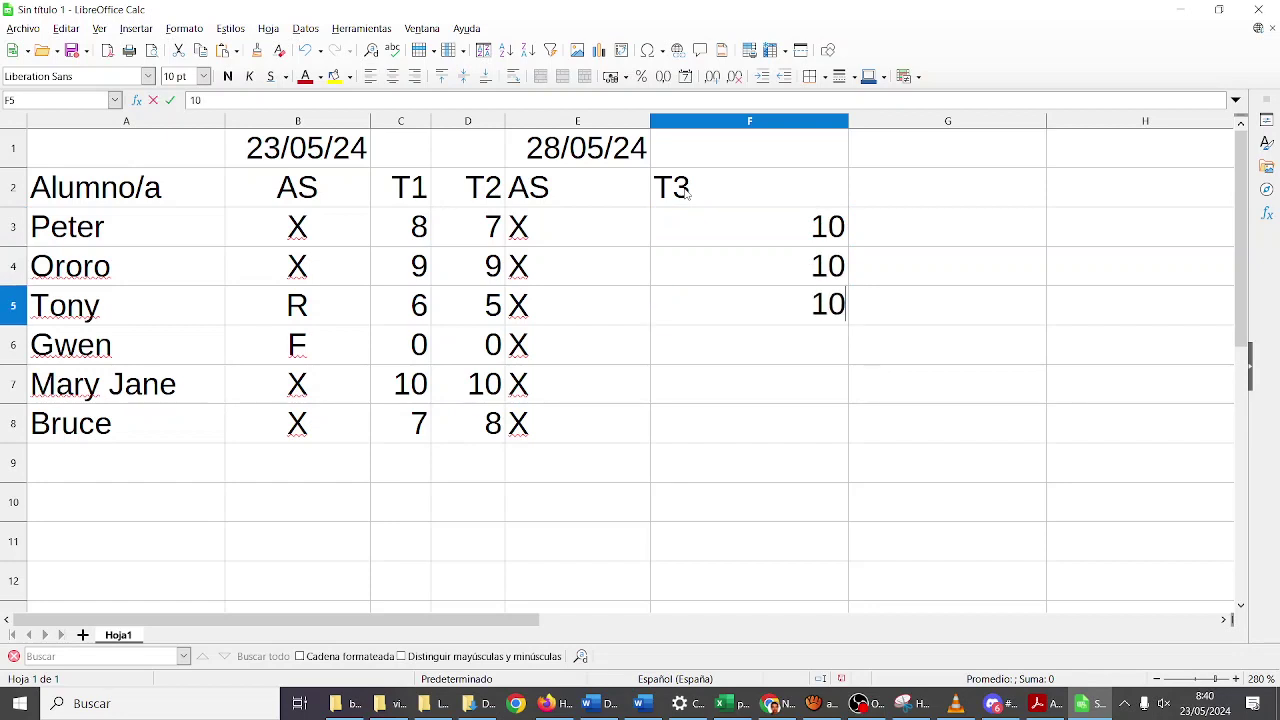
key("Return")
type("10")
key("Up")
type("1")
key("Up")
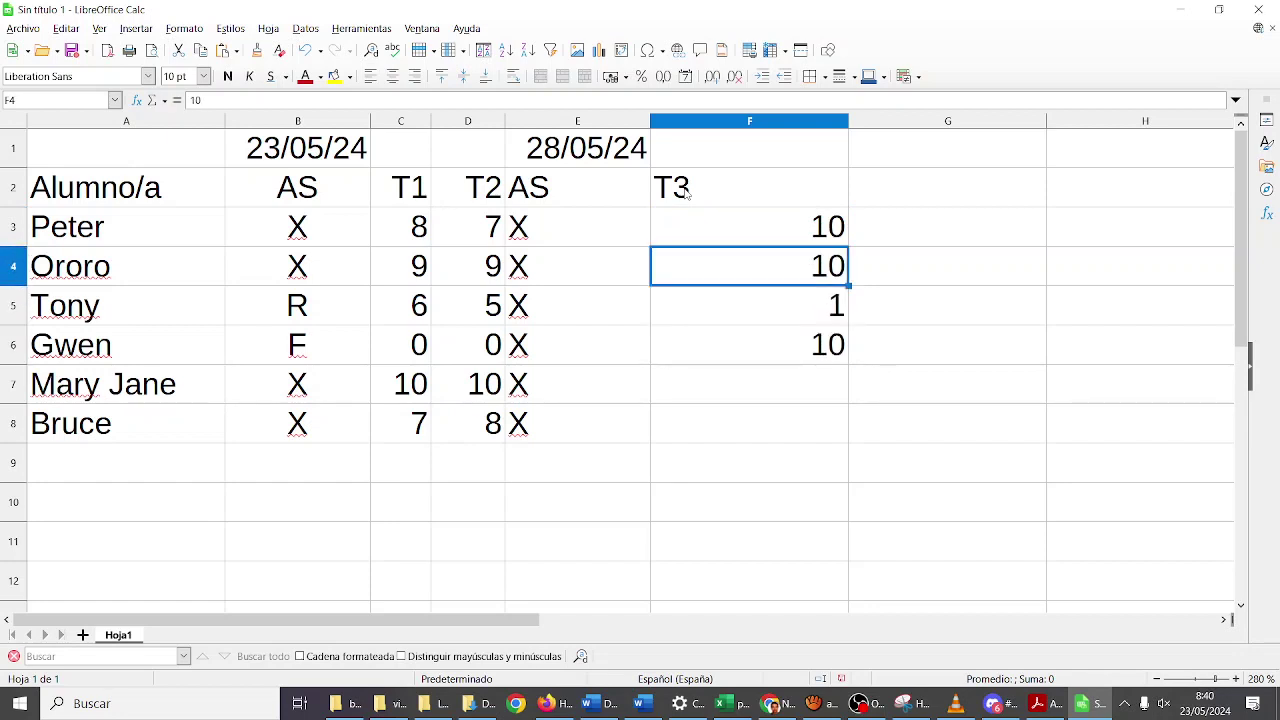
key("Down")
type("10")
key("Return")
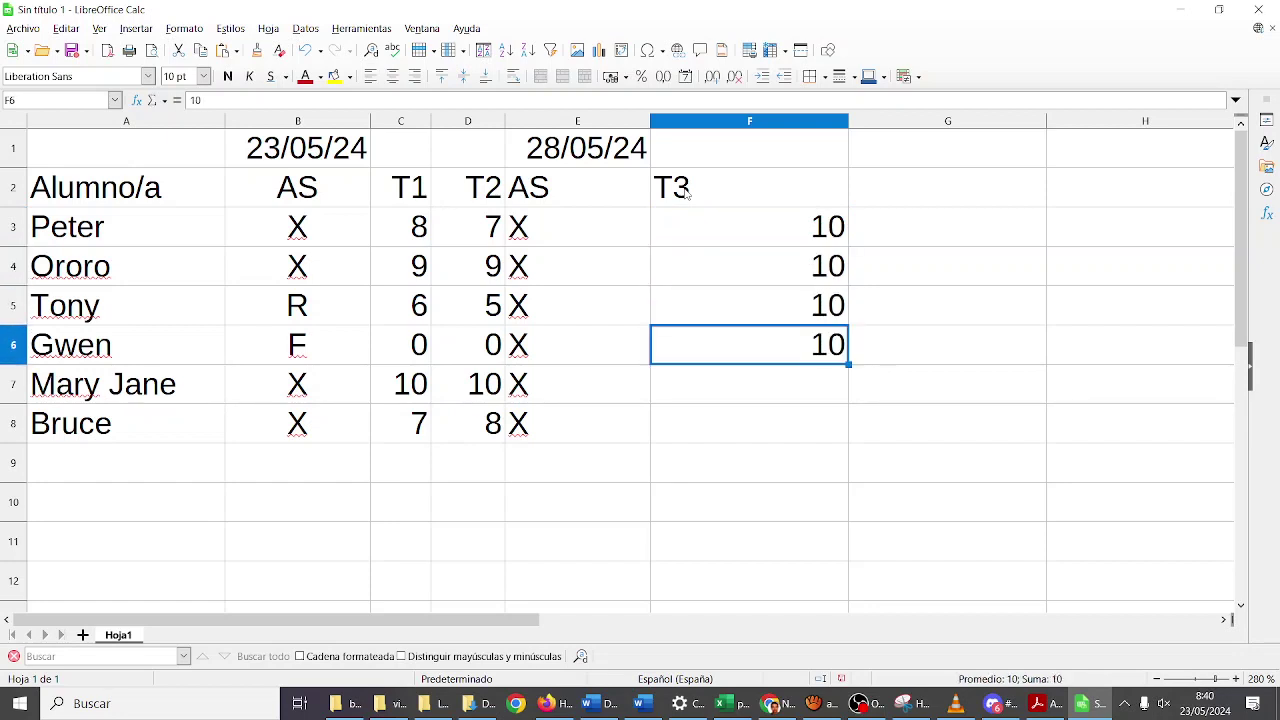
- Enter a T3 mark of 10 for the last two students in F7 and F8
key("Return")
type("10")
key("Return")
type("10")
key("Return")
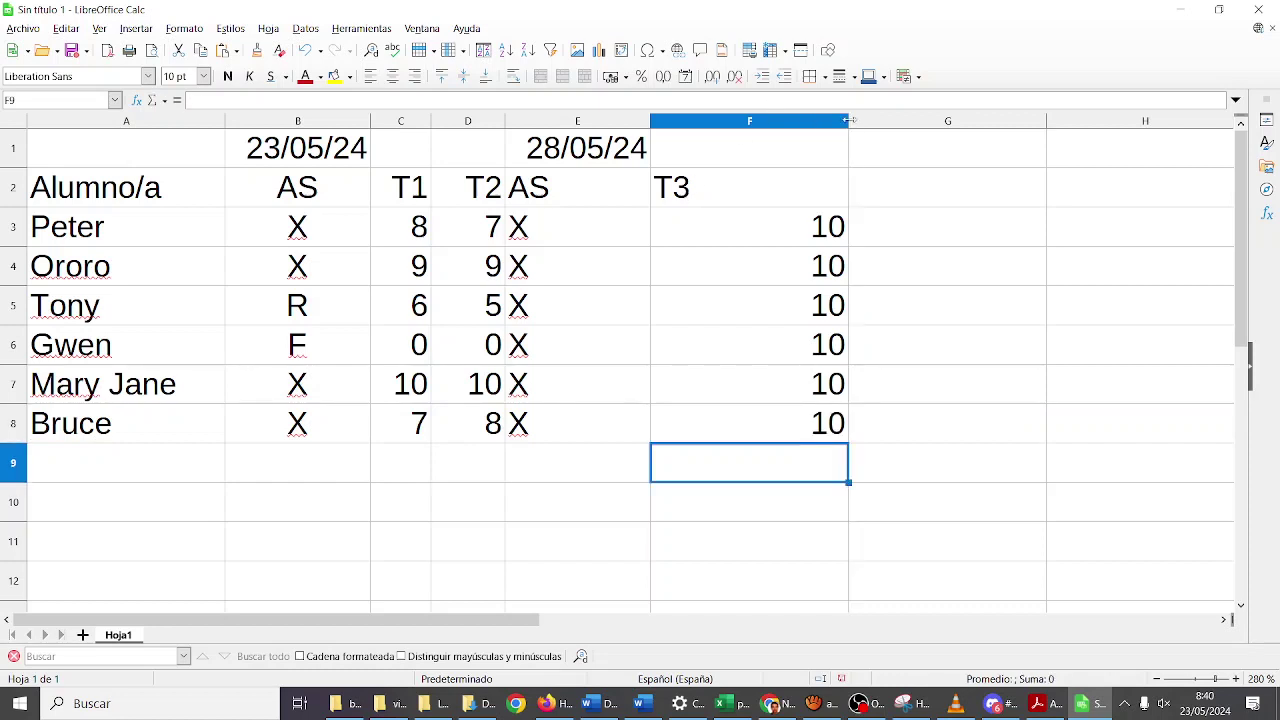
- Fit column F's width to its contents and narrow the empty column G to about half its width
double_click(849, 121)
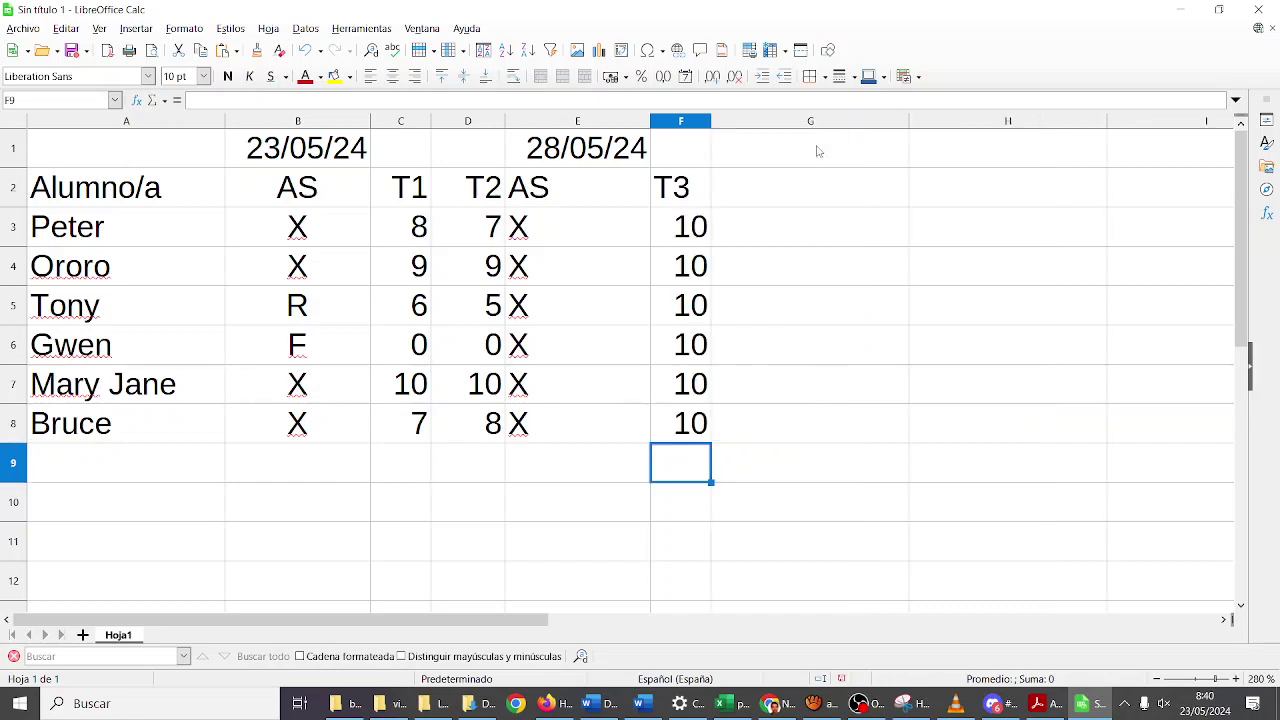
left_click(728, 200)
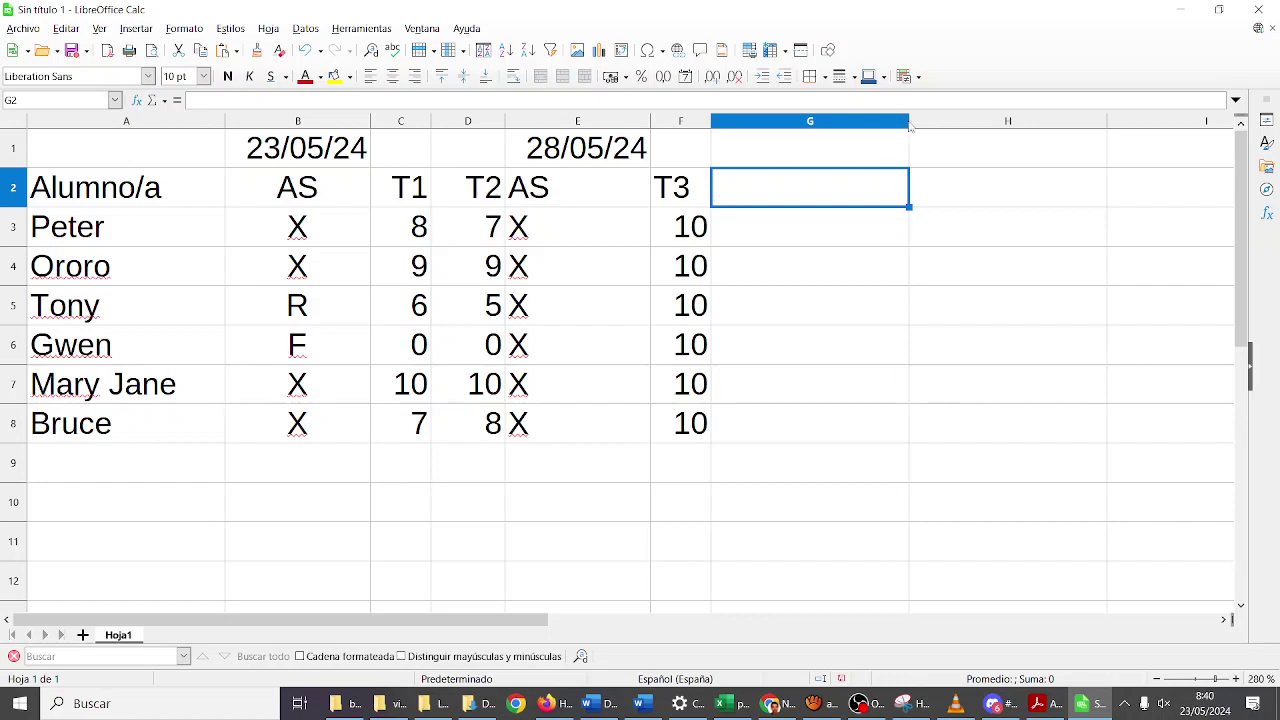
left_click_drag(906, 121, 809, 122)
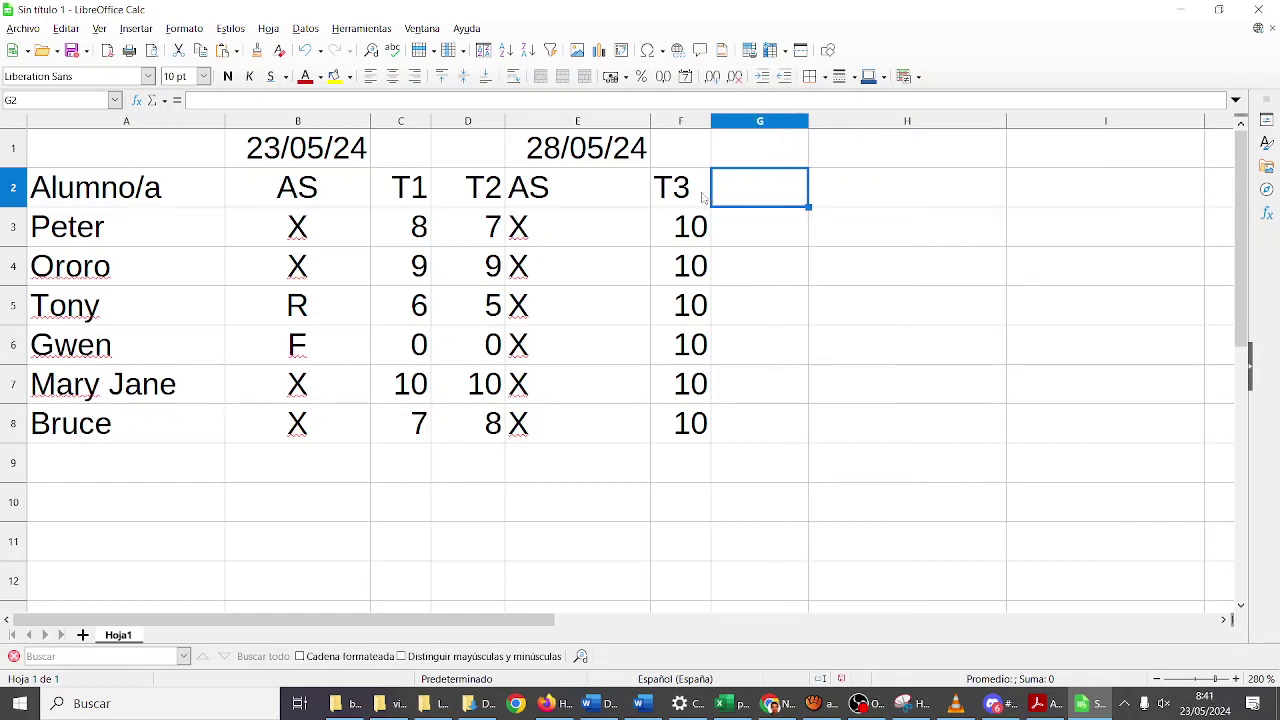
- Right-align the T3 heading and its marks in F2:F8
left_click_drag(705, 200, 676, 418)
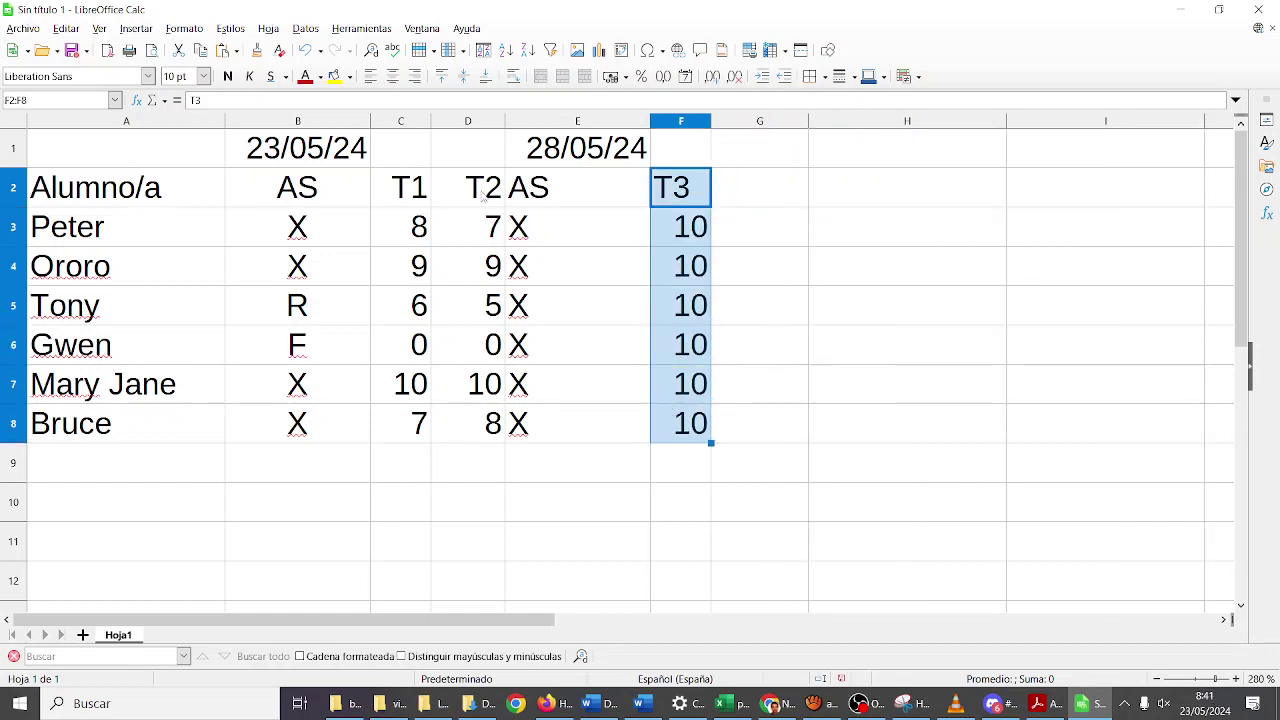
left_click(414, 76)
left_click(766, 159)
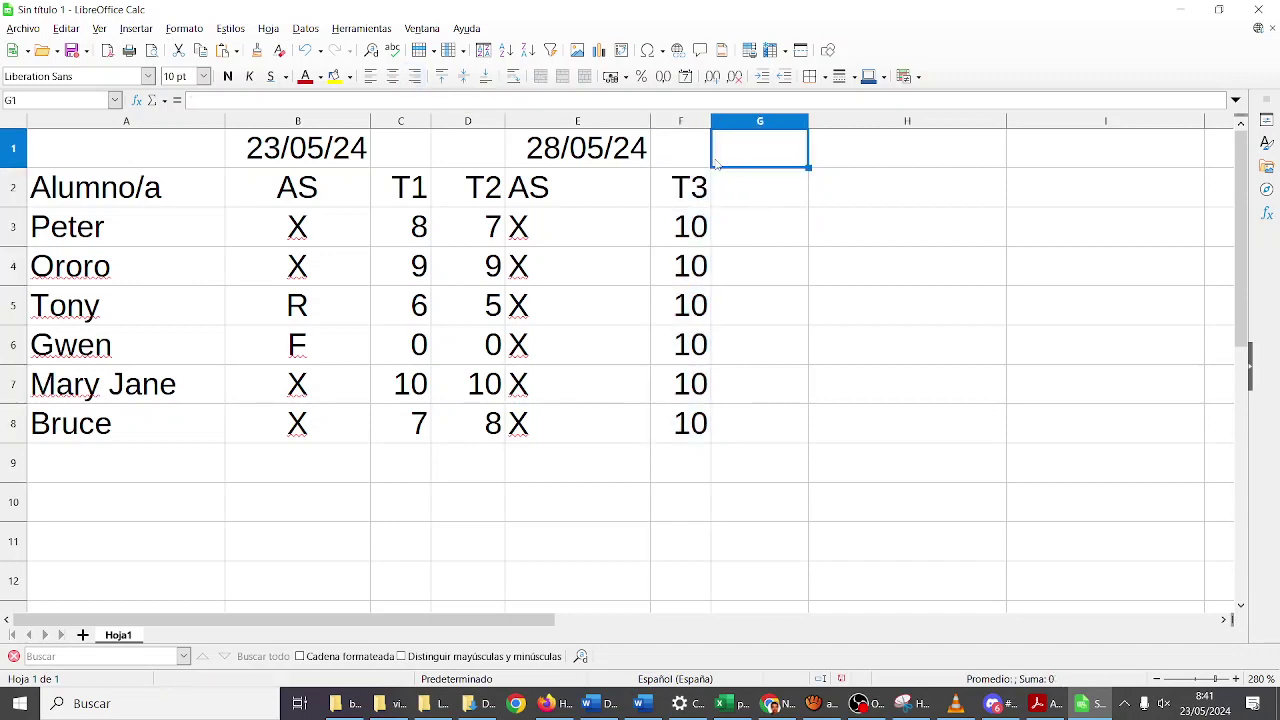
left_click(688, 162)
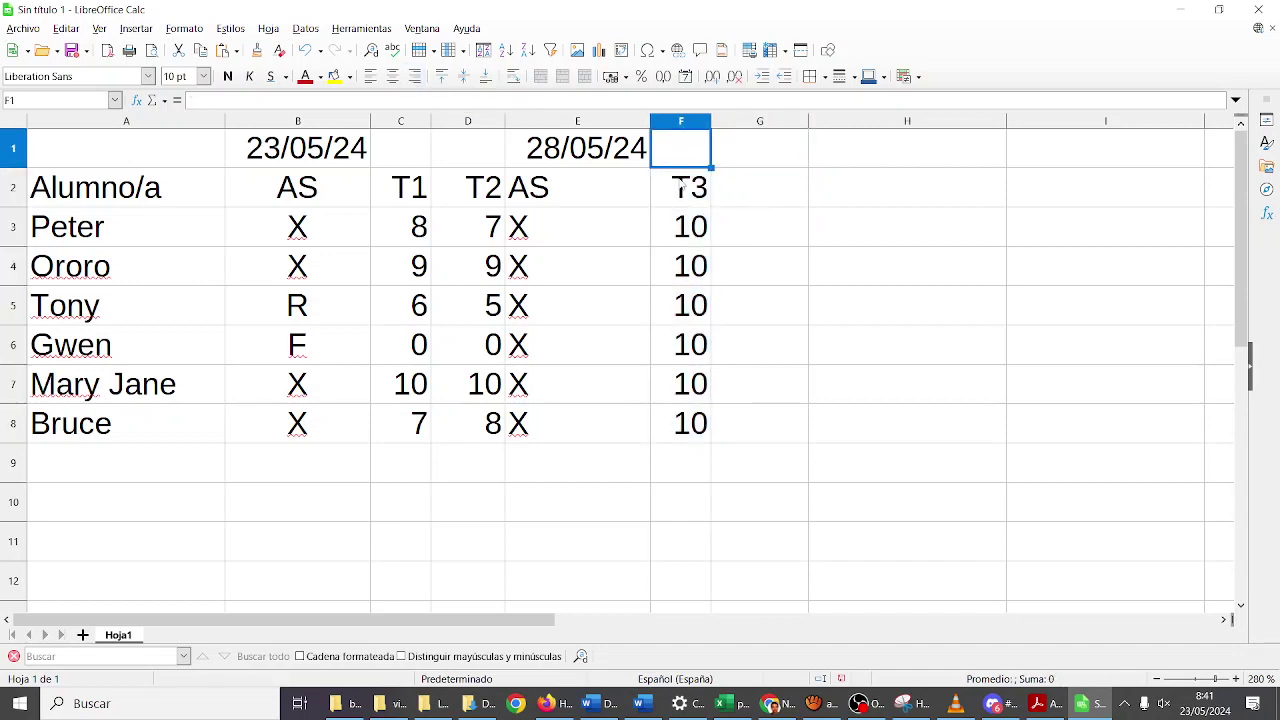
left_click(684, 466)
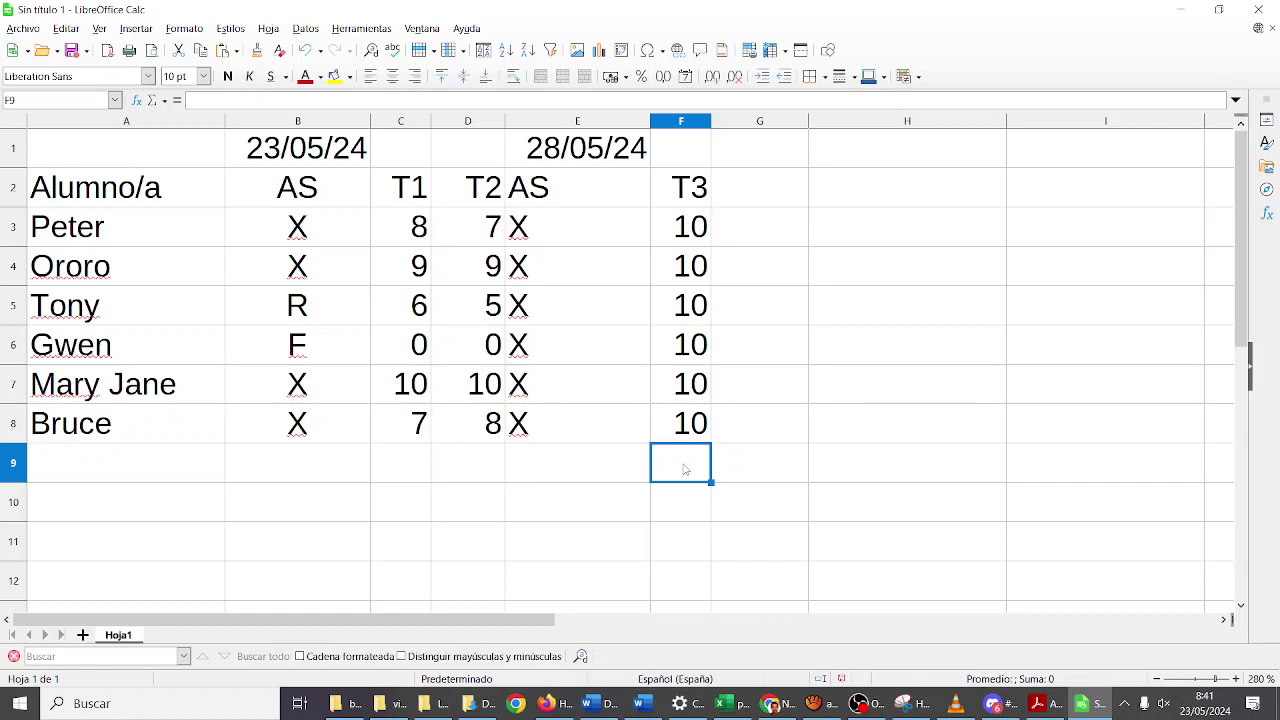
- Enter the session date 30/5/24 in G1 and fit column G's width to its contents
left_click(767, 162)
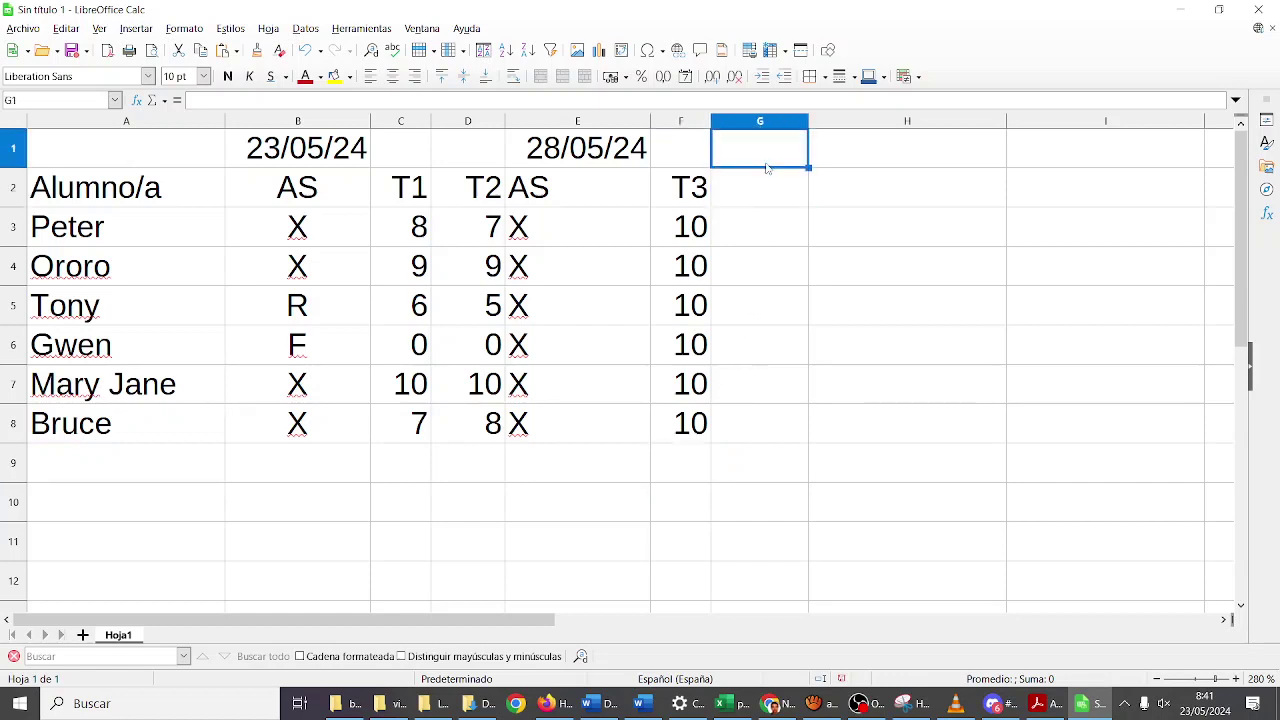
type("29/5")
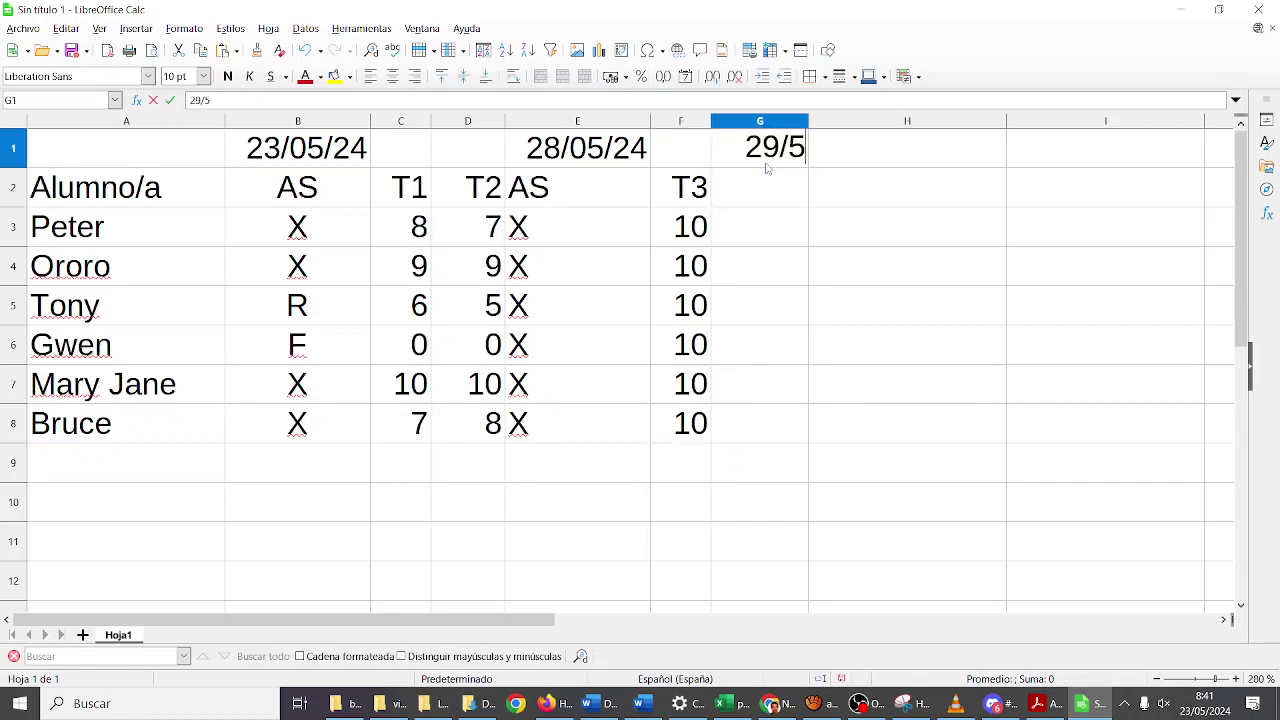
key("BackSpace")
key("BackSpace")
key("BackSpace")
key("BackSpace")
type("30/5/24")
key("Return")
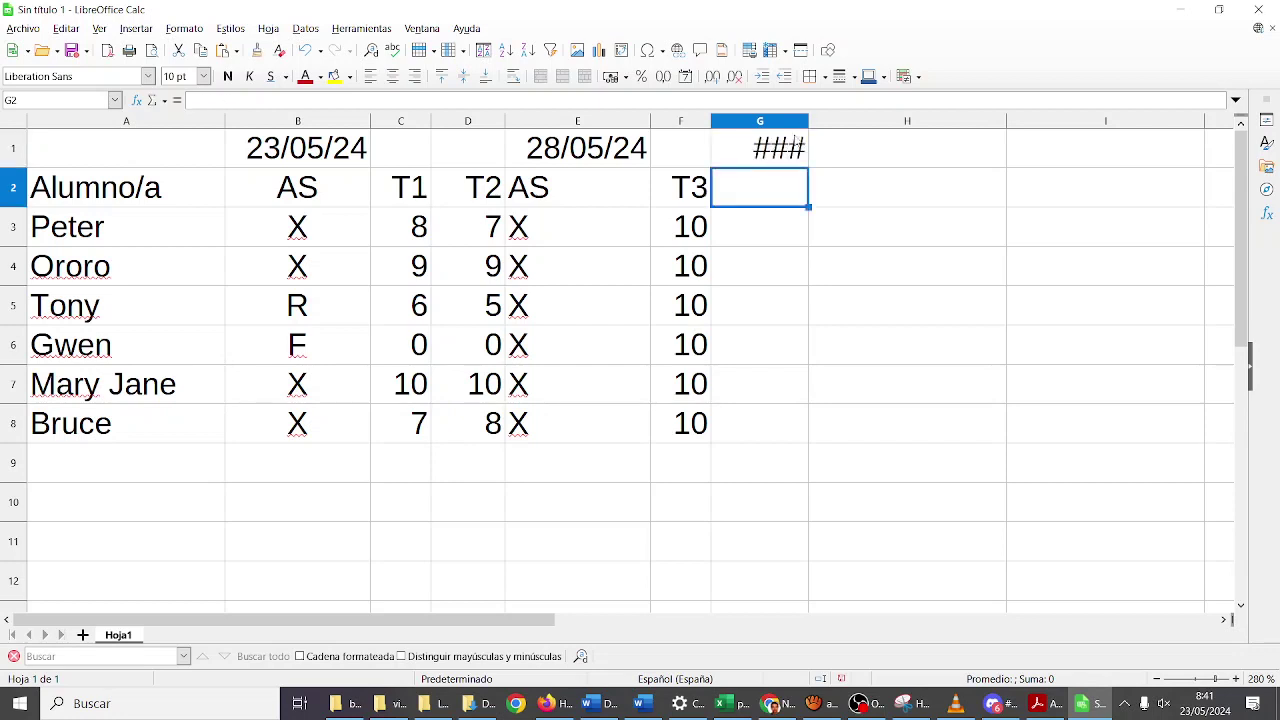
double_click(809, 120)
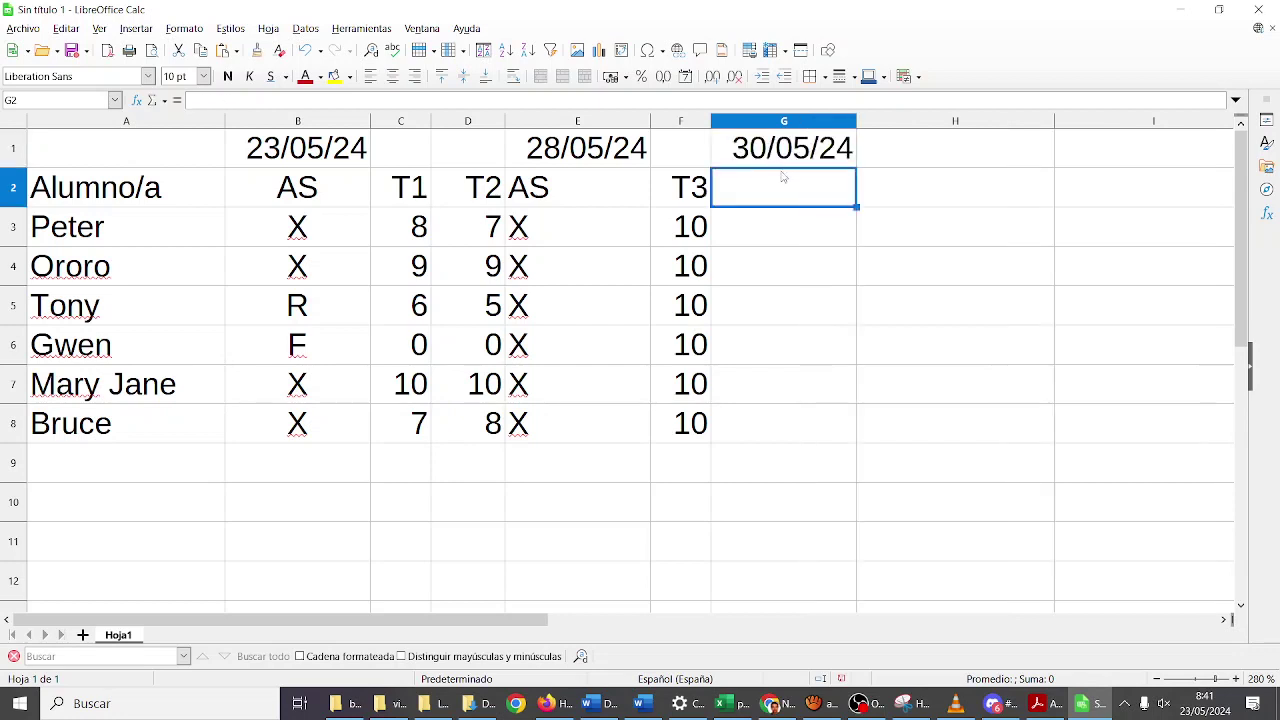
- Enter the heading AS in G2 and the mark X for all six students in G3:G8
type("T4")
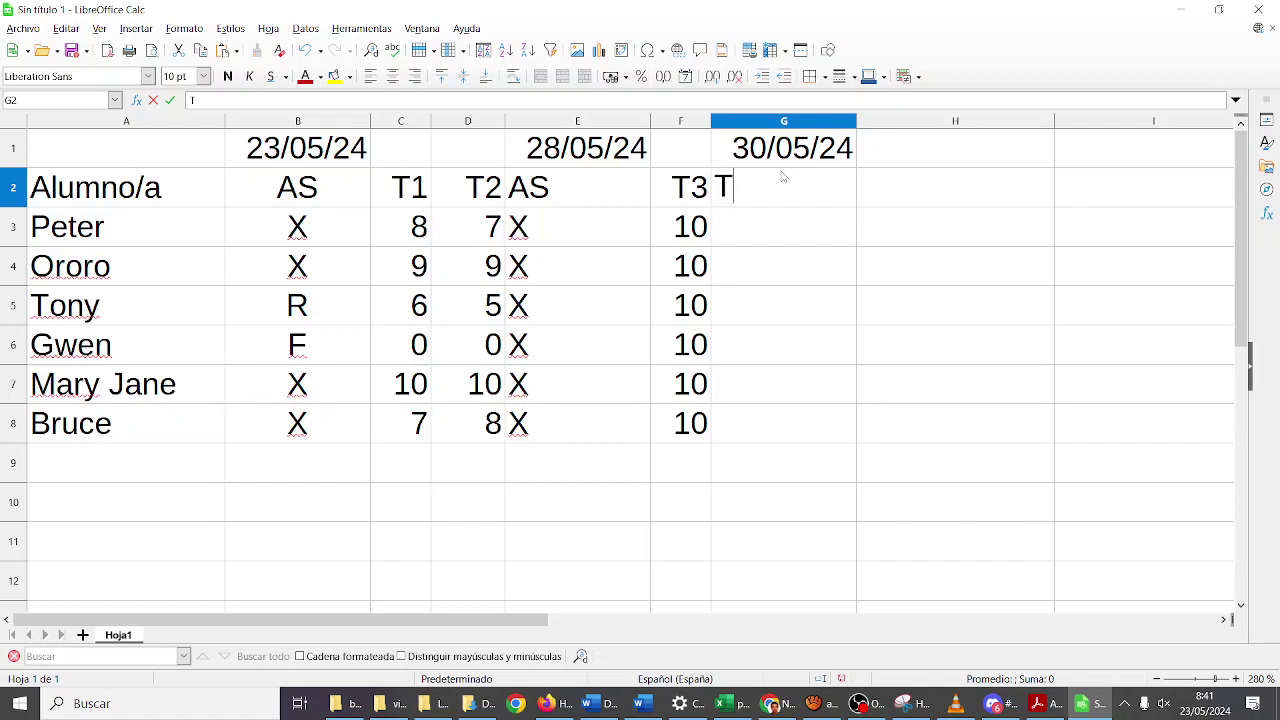
key("BackSpace")
key("BackSpace")
type("AS")
key("Return")
type("X X X X X X")
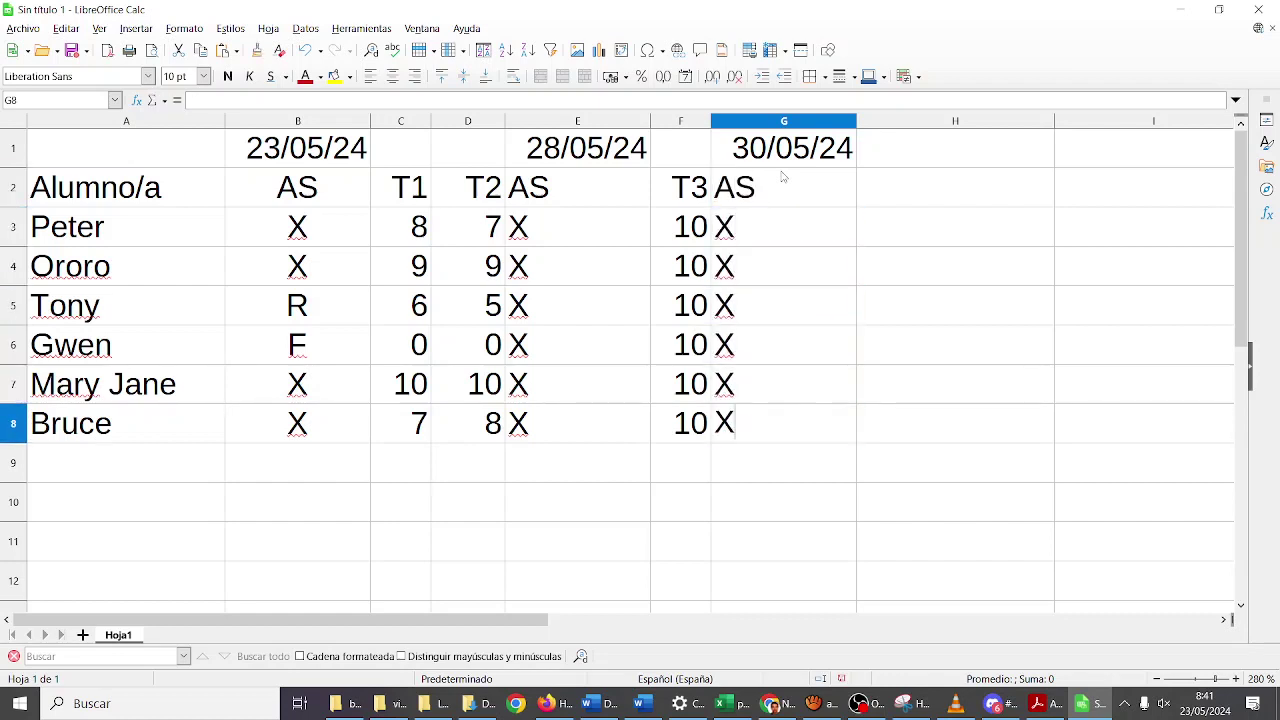
key("Tab")
- Enter the task heading T4 in H2, beside the third session's AS heading
key("Up")
key("Up")
key("Up")
key("Up")
key("Up")
key("Up")
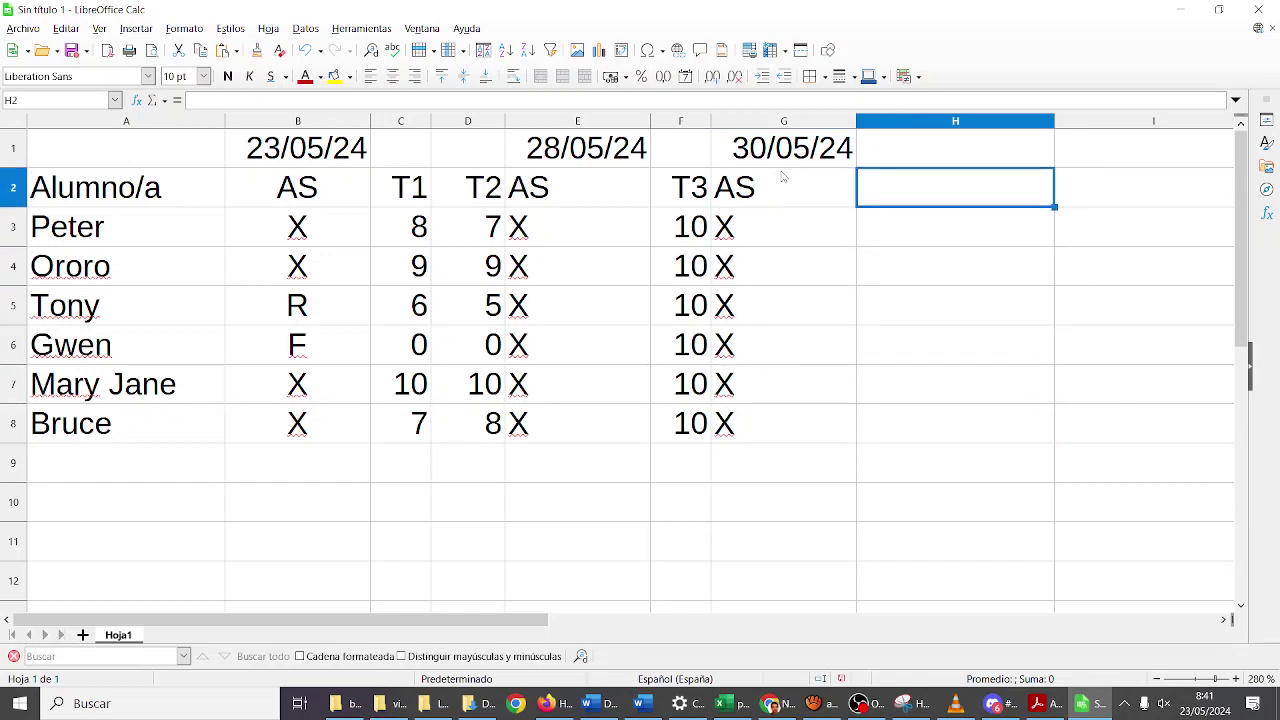
type("T4")
key("Return")
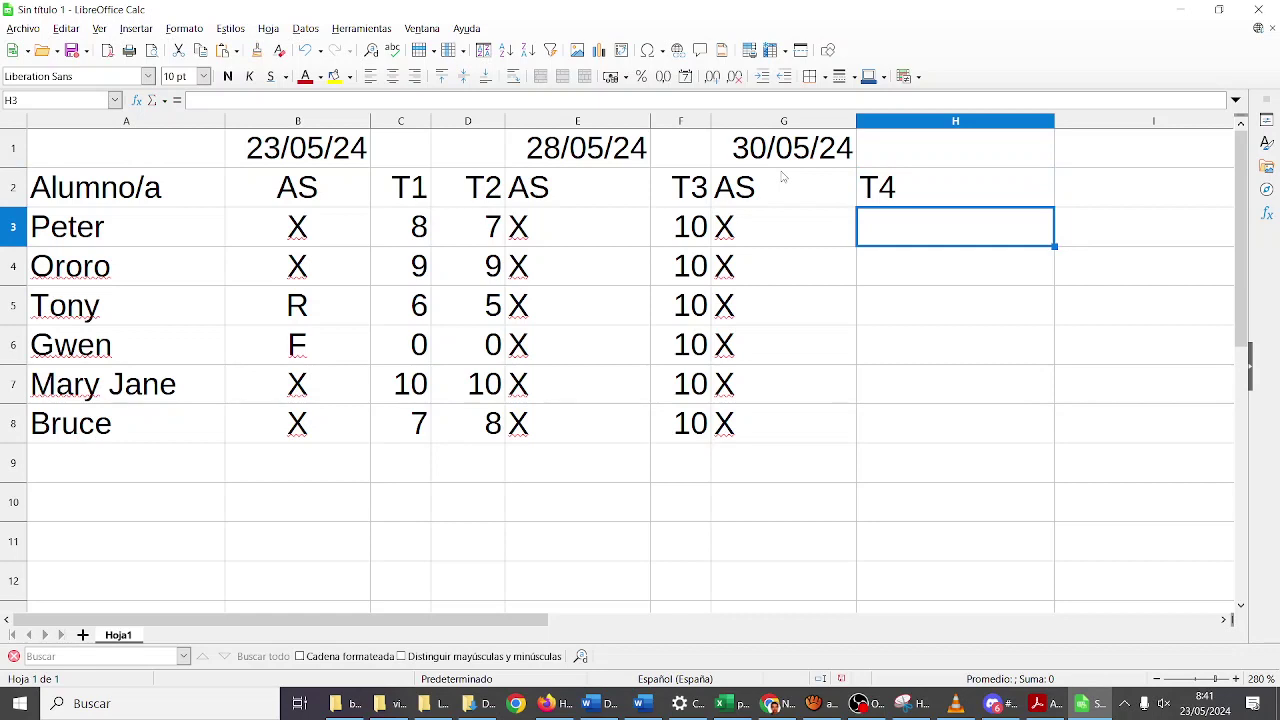
- Enter the T4 marks 7, 6, 5, 2, 9 and 9 in H3:H8 and fit column H's width to its contents
type("7")
key("Return")
type("6")
key("Return")
type("5")
key("Return")
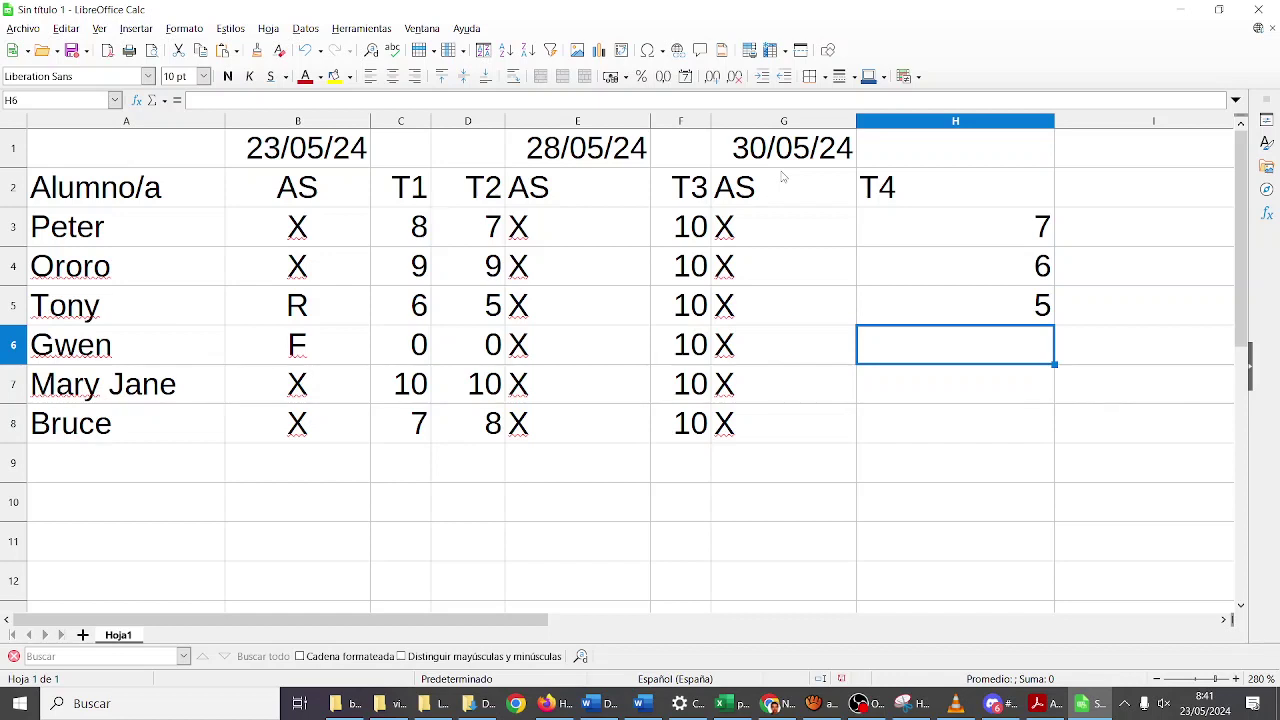
type("2")
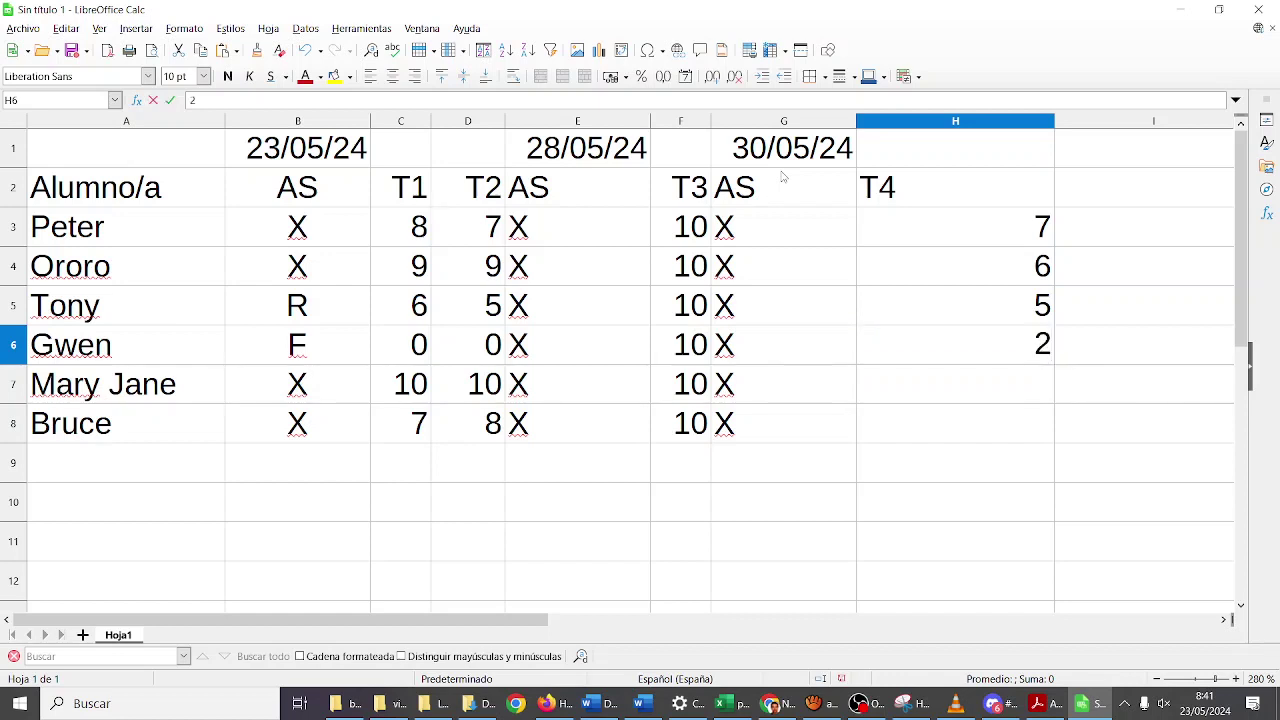
key("Return")
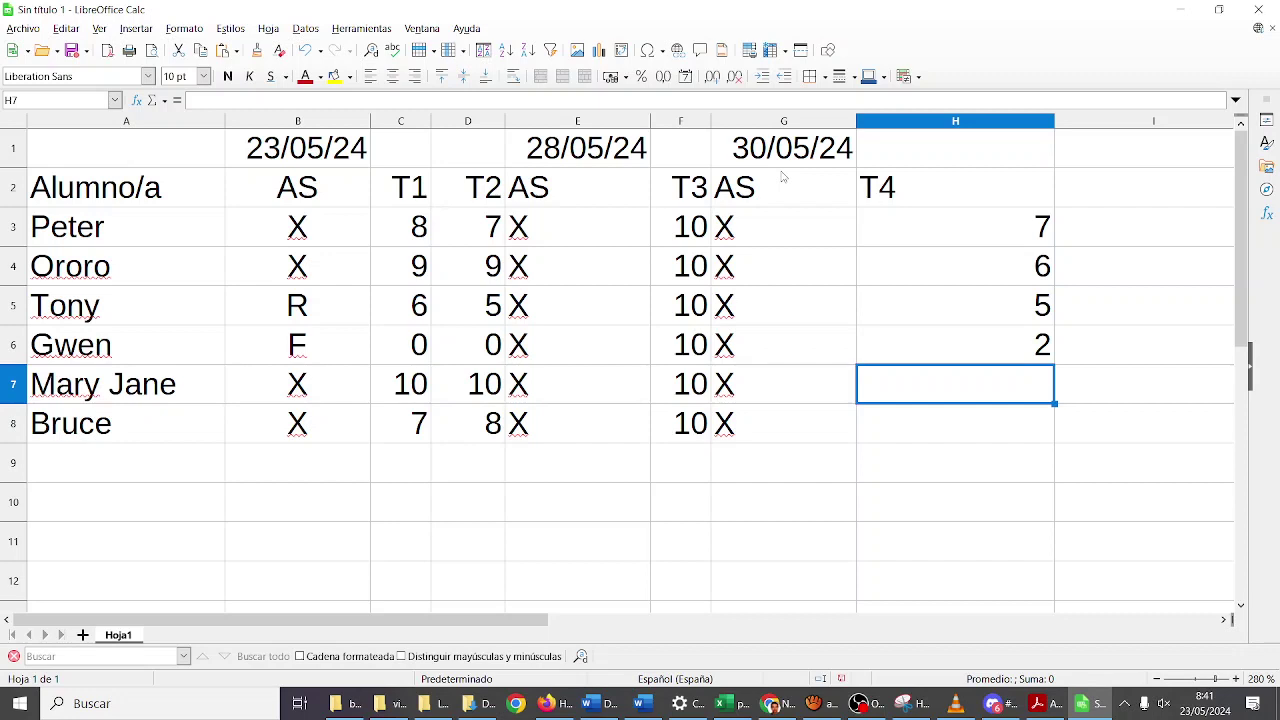
type("9")
key("Return")
type("9")
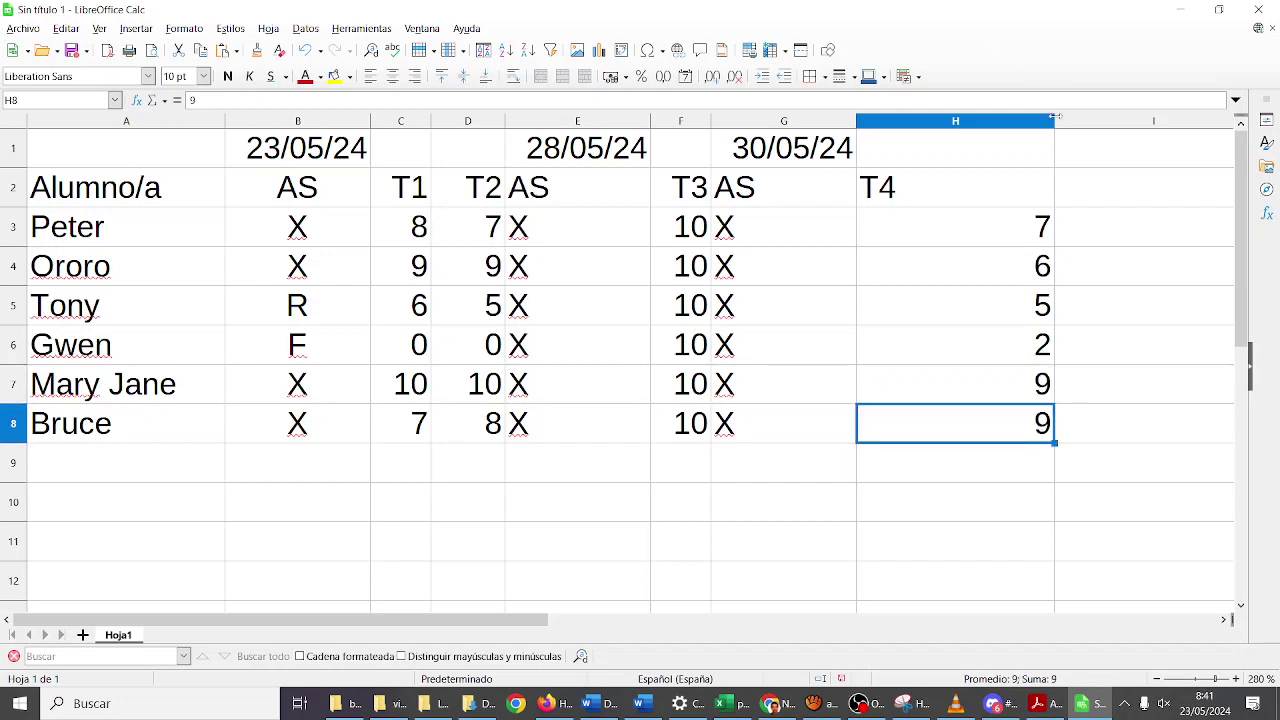
double_click(1054, 118)
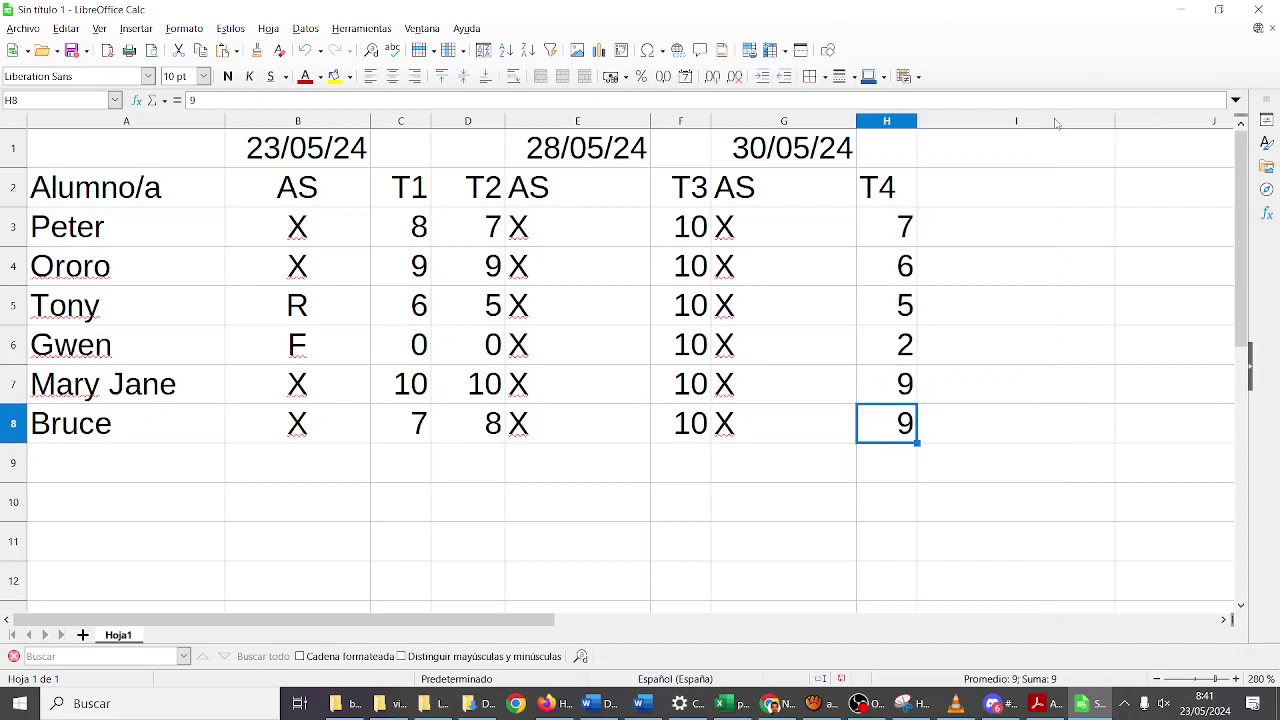
- Enter the formula =PROMEDIO(B3:H3) in I3 to average the first student's marks
left_click(951, 198)
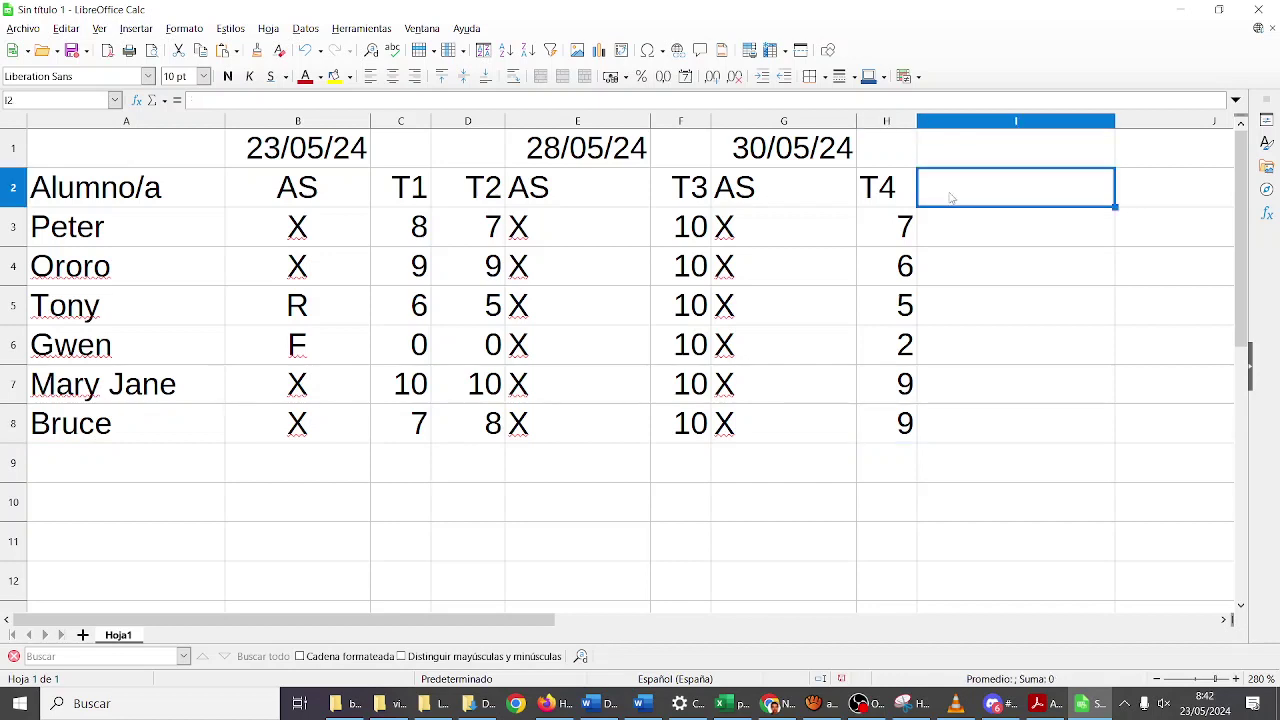
left_click(955, 237)
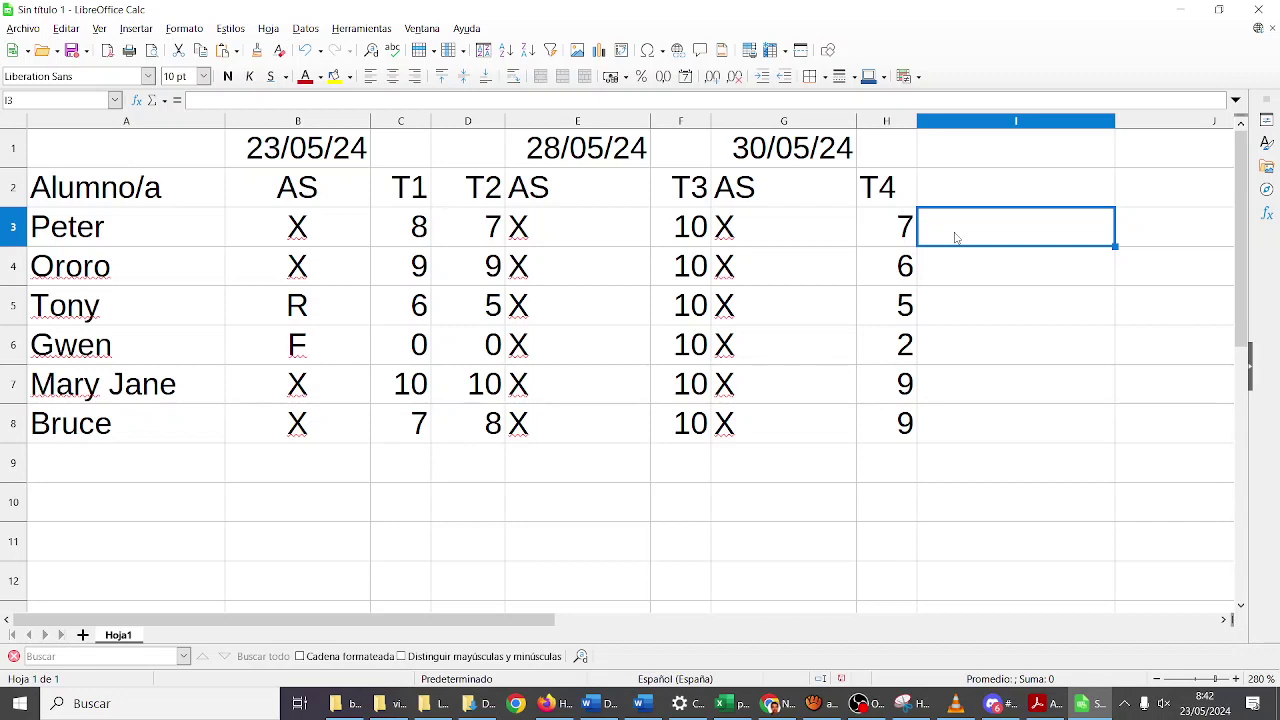
double_click(955, 237)
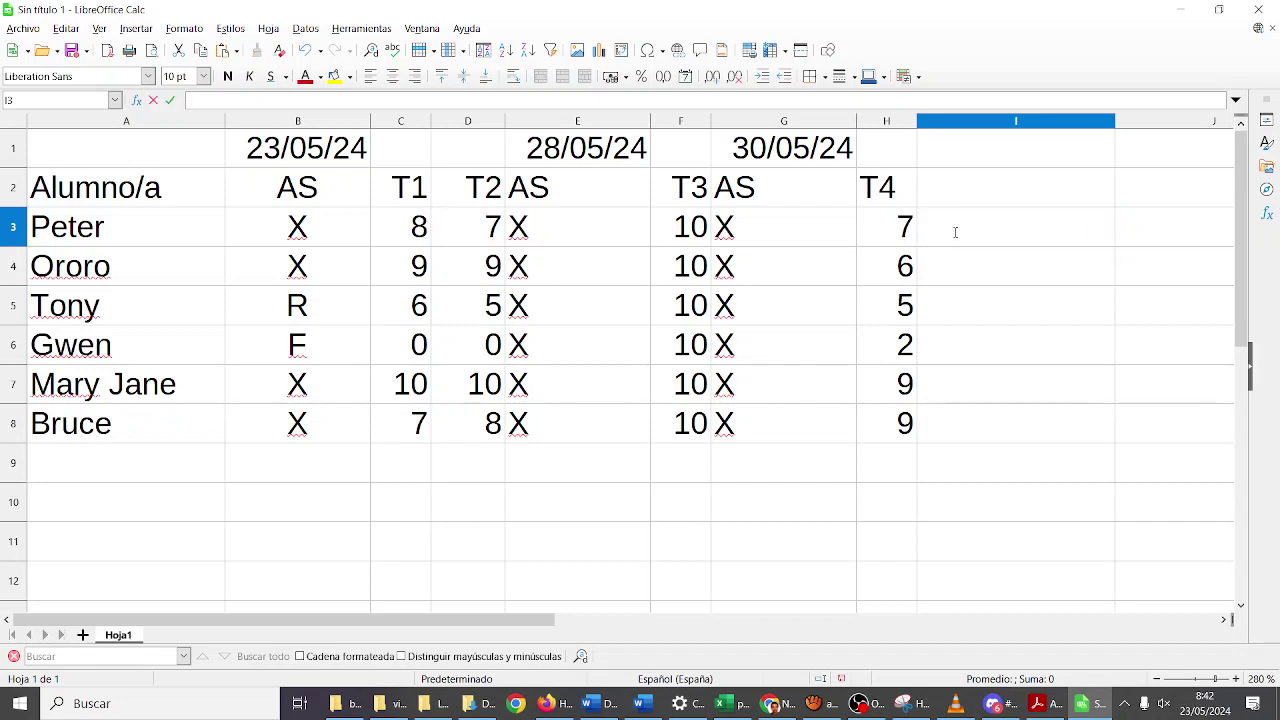
type("=PROMEDIO(")
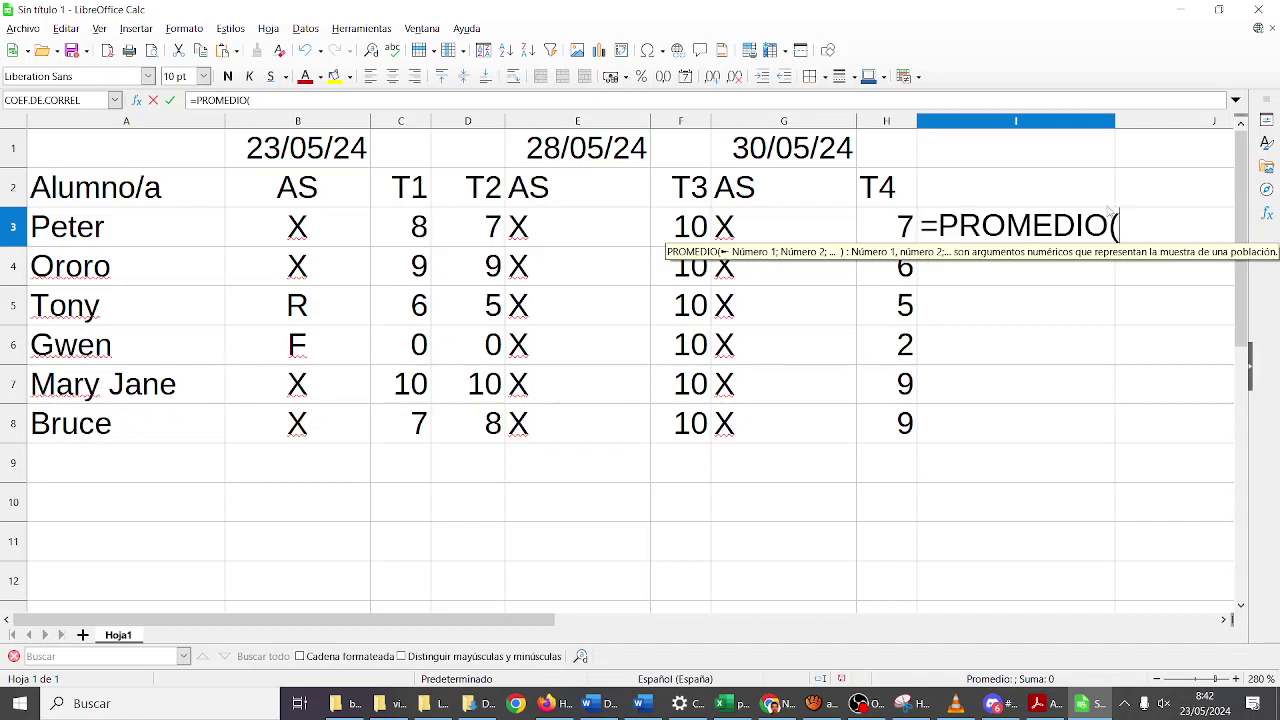
left_click_drag(900, 235, 365, 242)
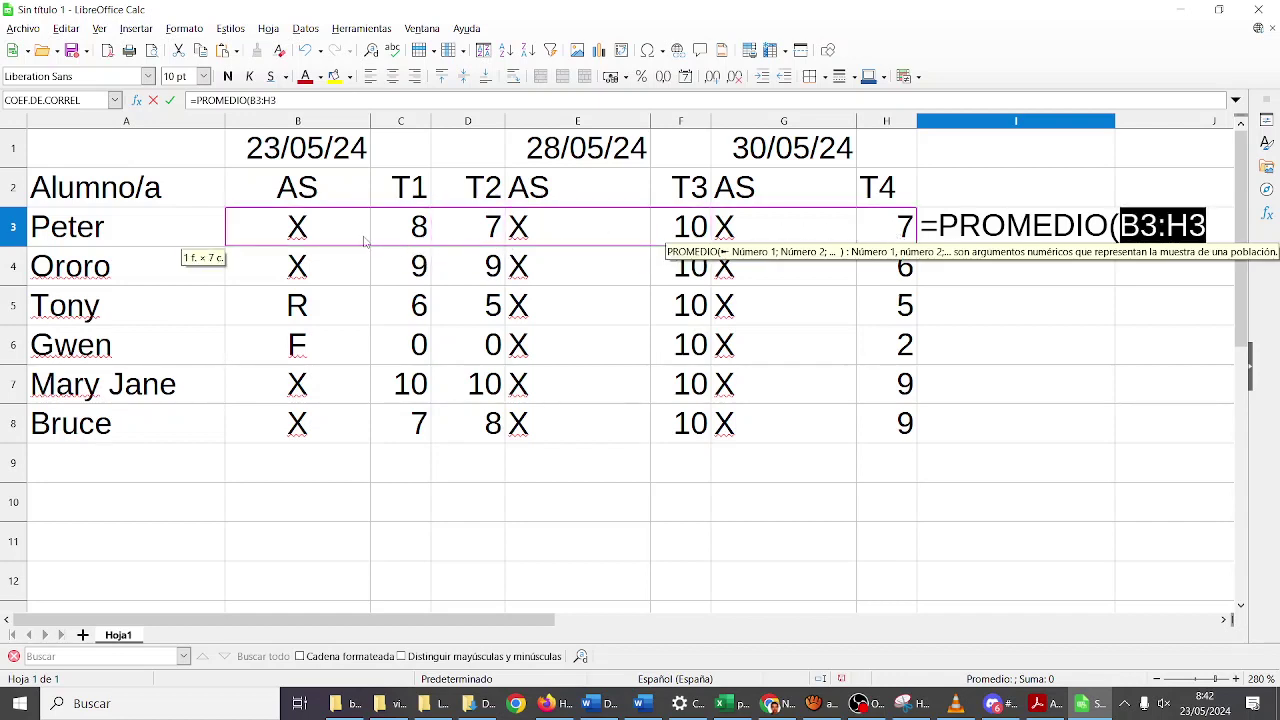
type("=")
key("BackSpace")
type(")")
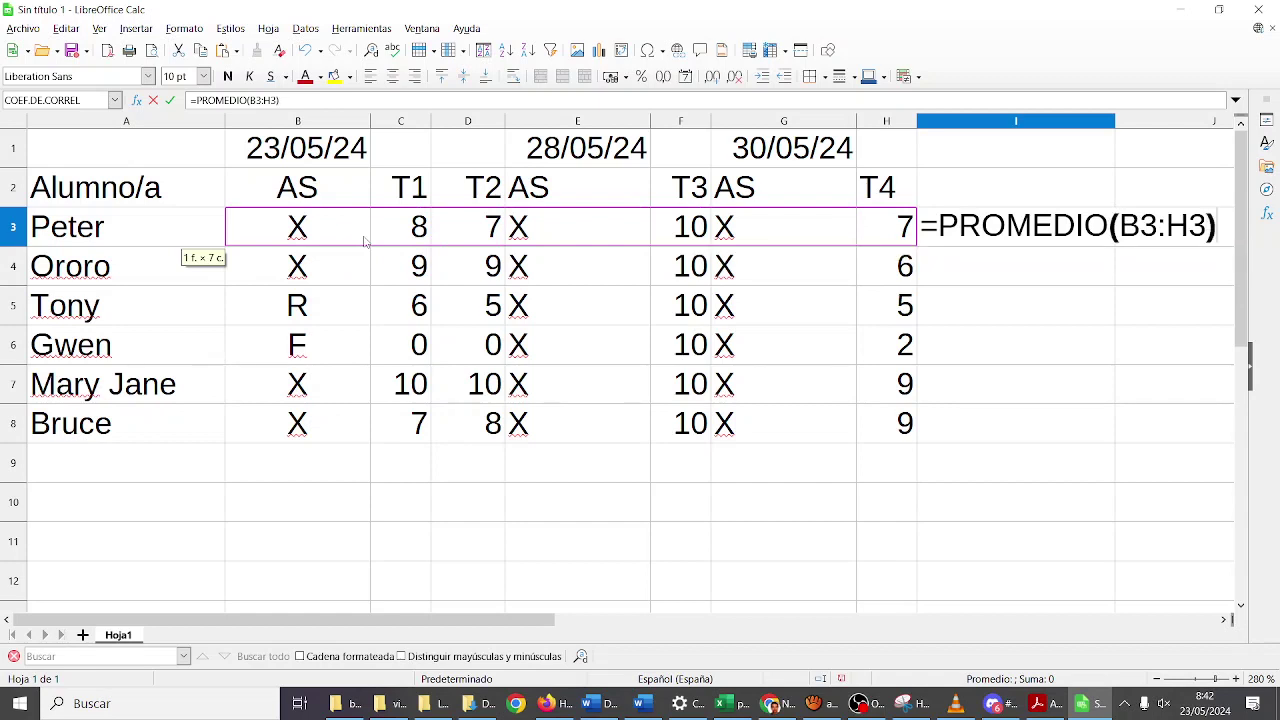
key("Return")
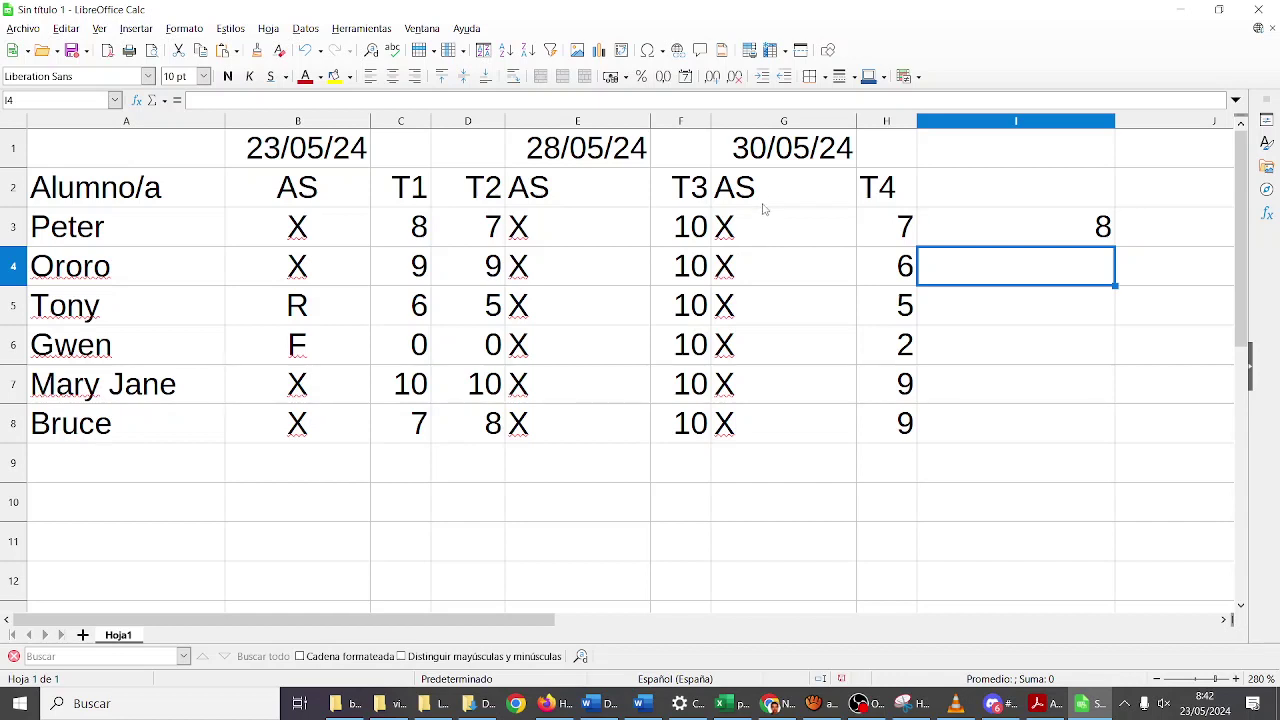
- Center the AS headings and attendance marks in G2:G8 and E2:E8
left_click_drag(766, 194, 770, 421)
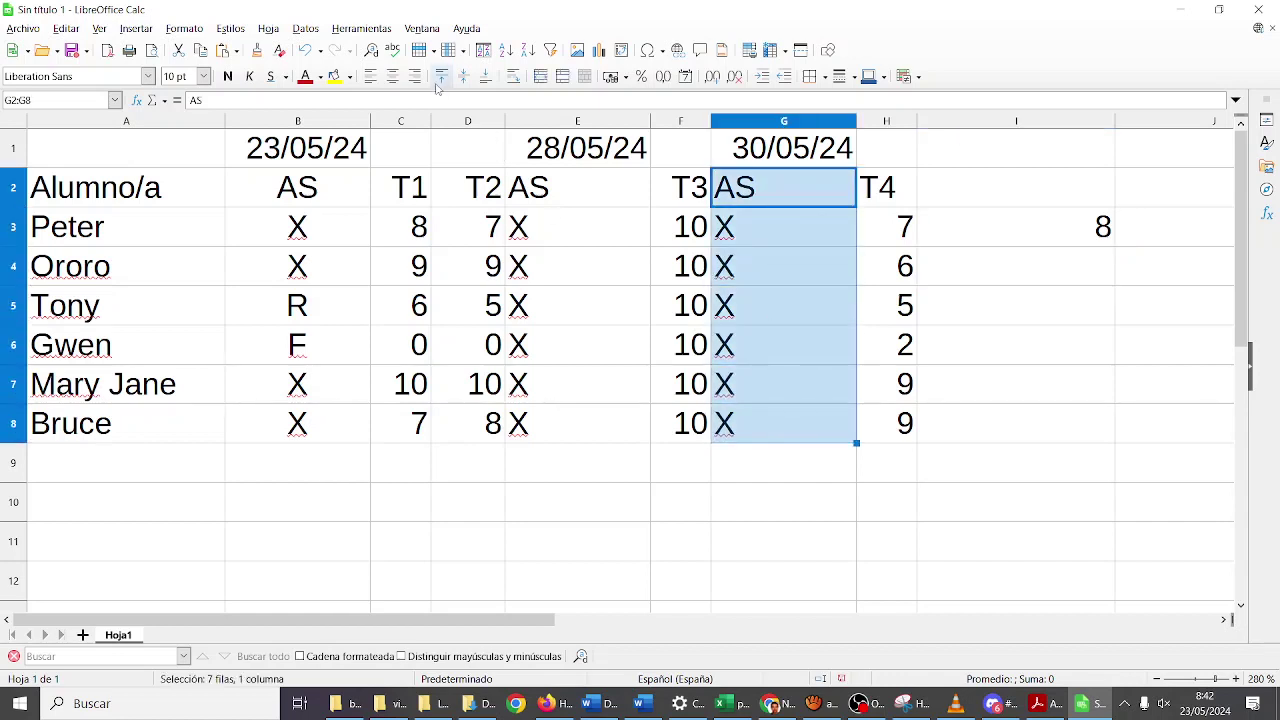
left_click(392, 76)
left_click(568, 203)
left_click_drag(568, 203, 589, 426)
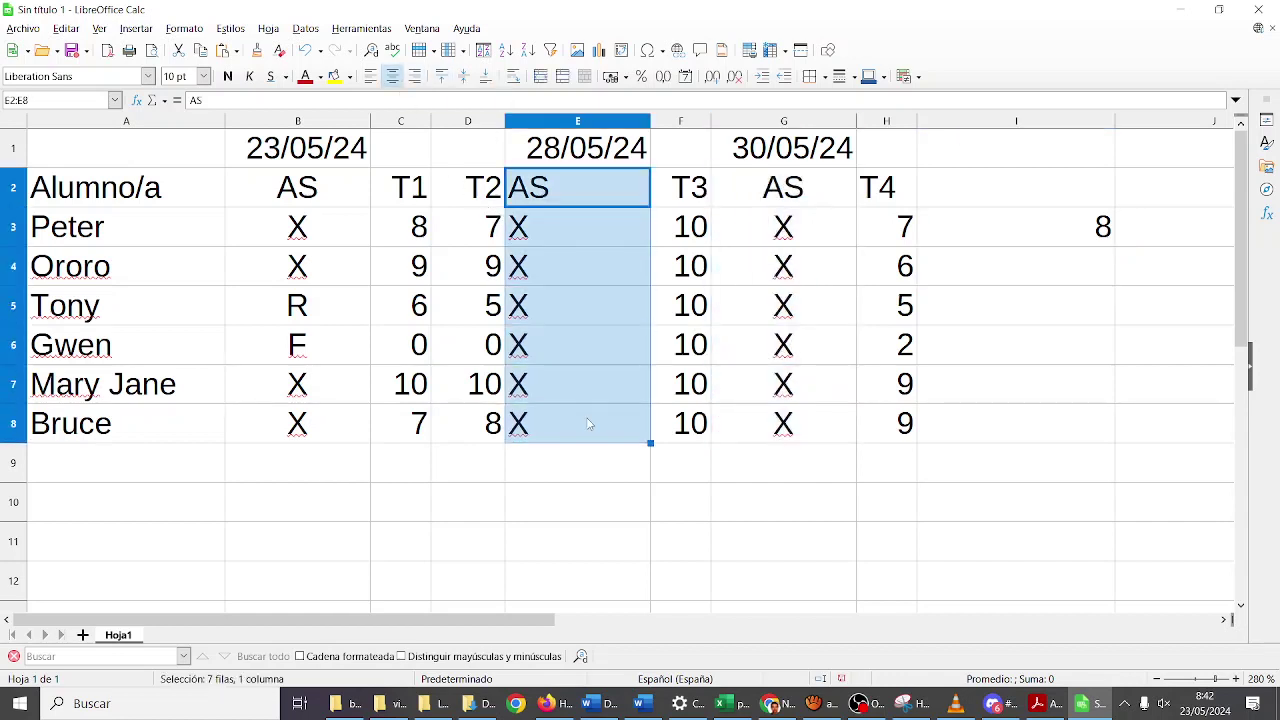
left_click(392, 76)
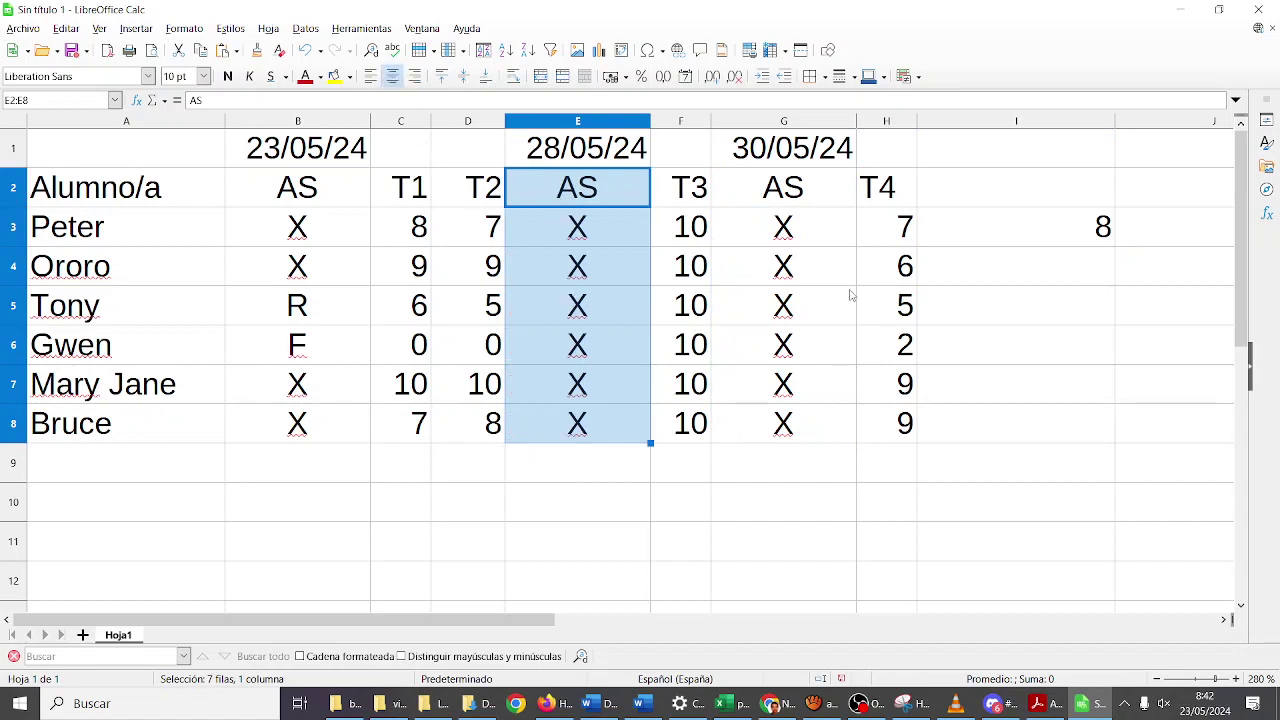
- Select the average formula in I3, search Windows for LUPA and open the Lupa magnifier
left_click(1063, 243)
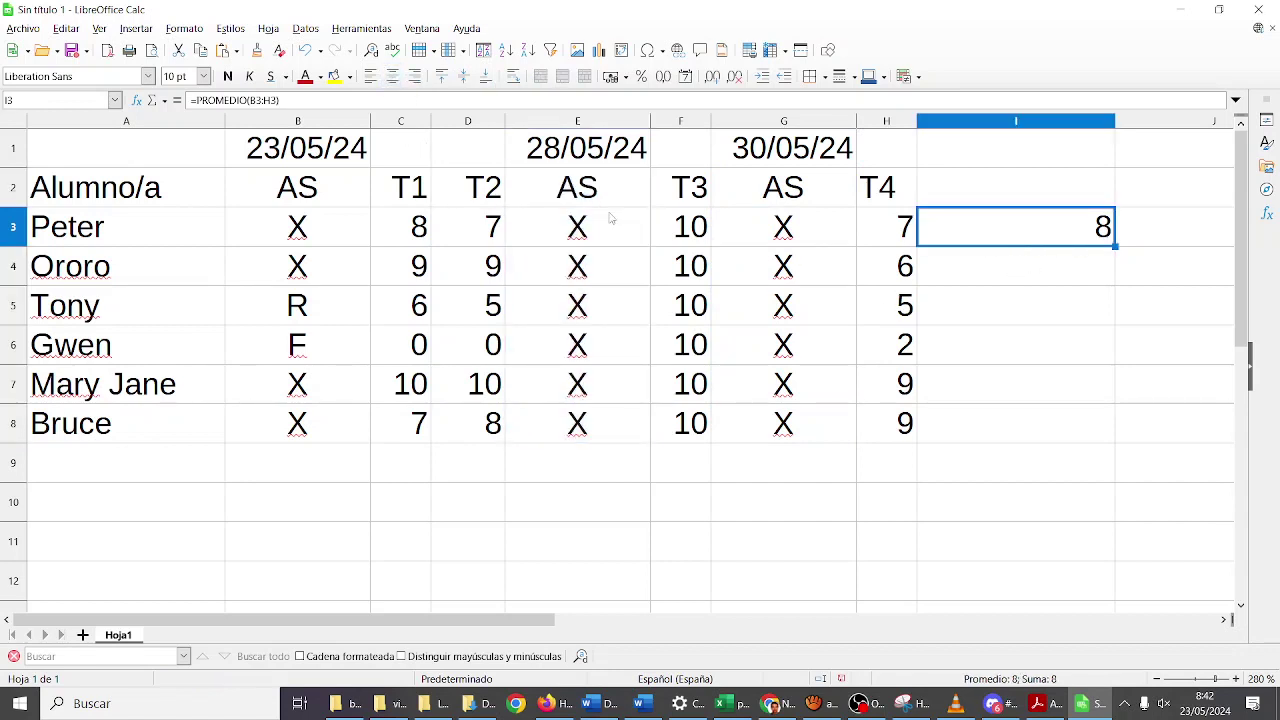
left_click(20, 707)
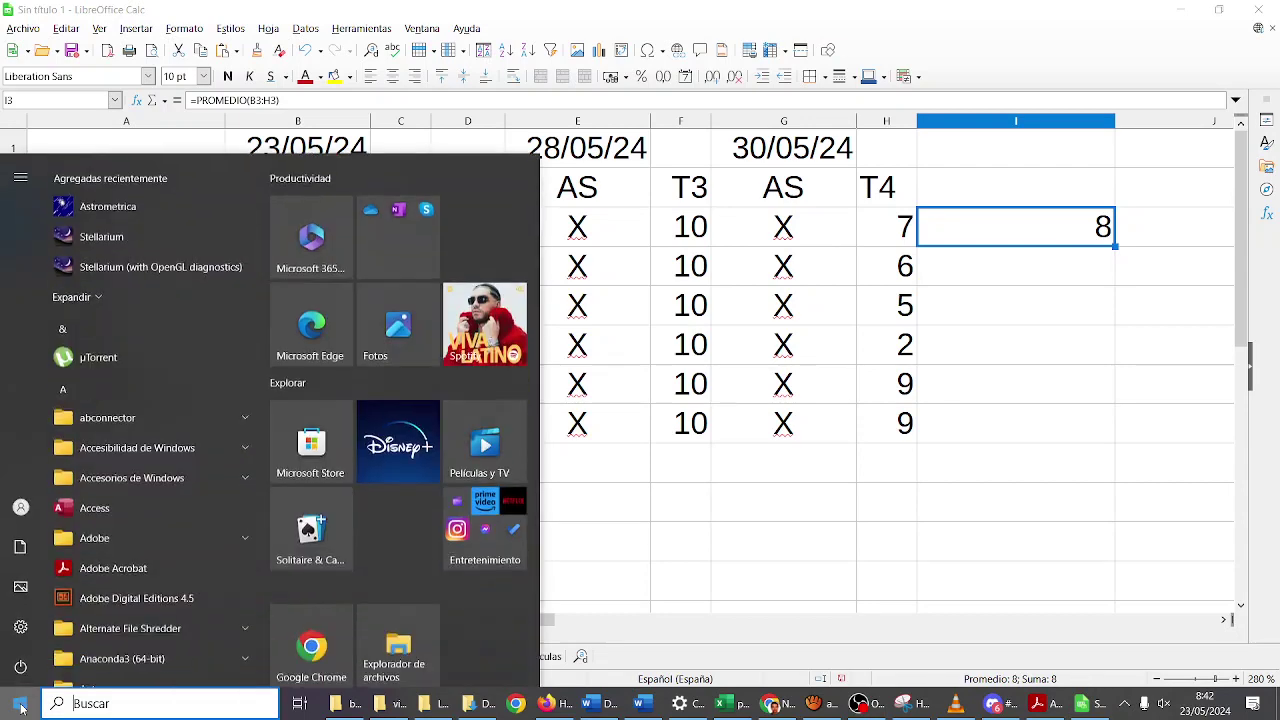
type("LUPS")
key("BackSpace")
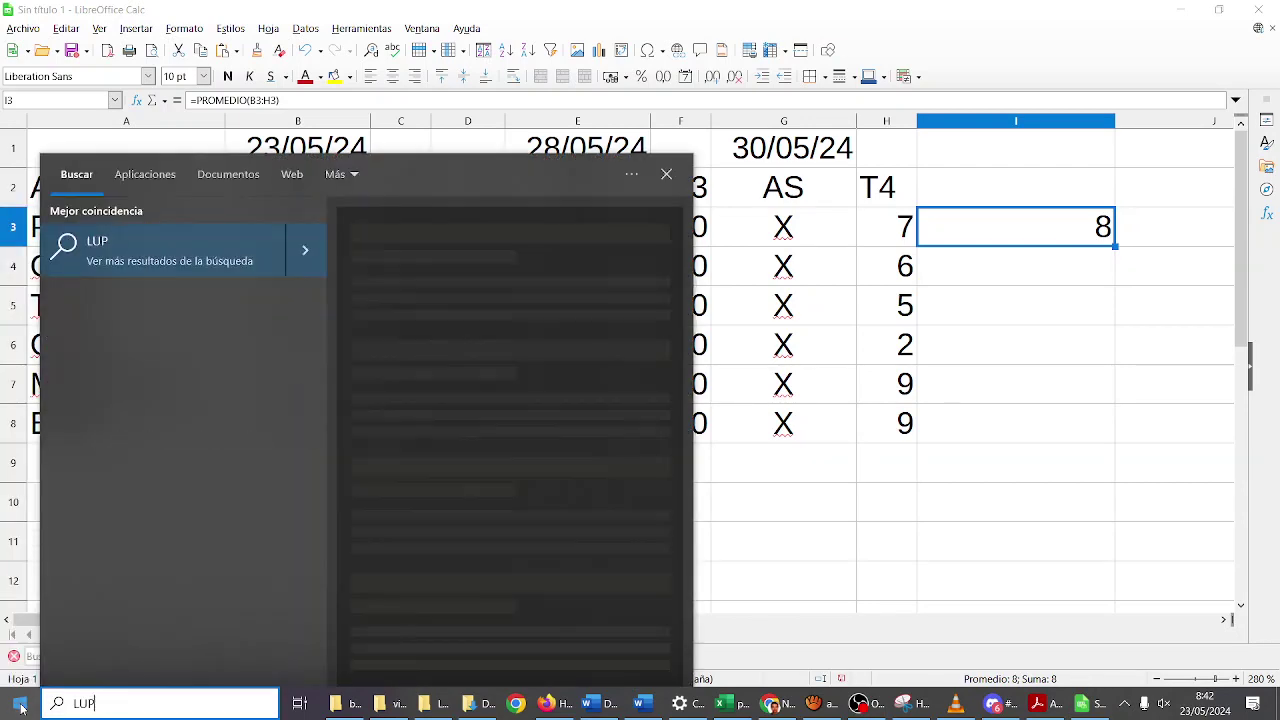
type("A")
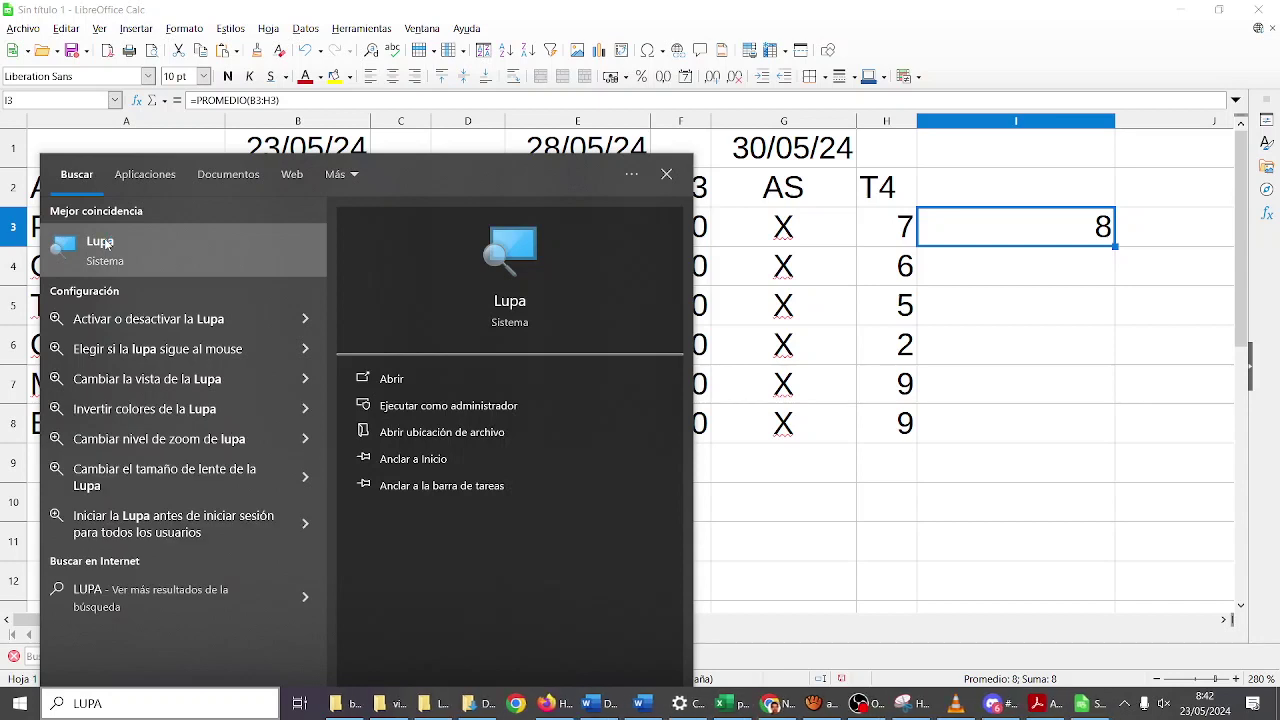
left_click(104, 244)
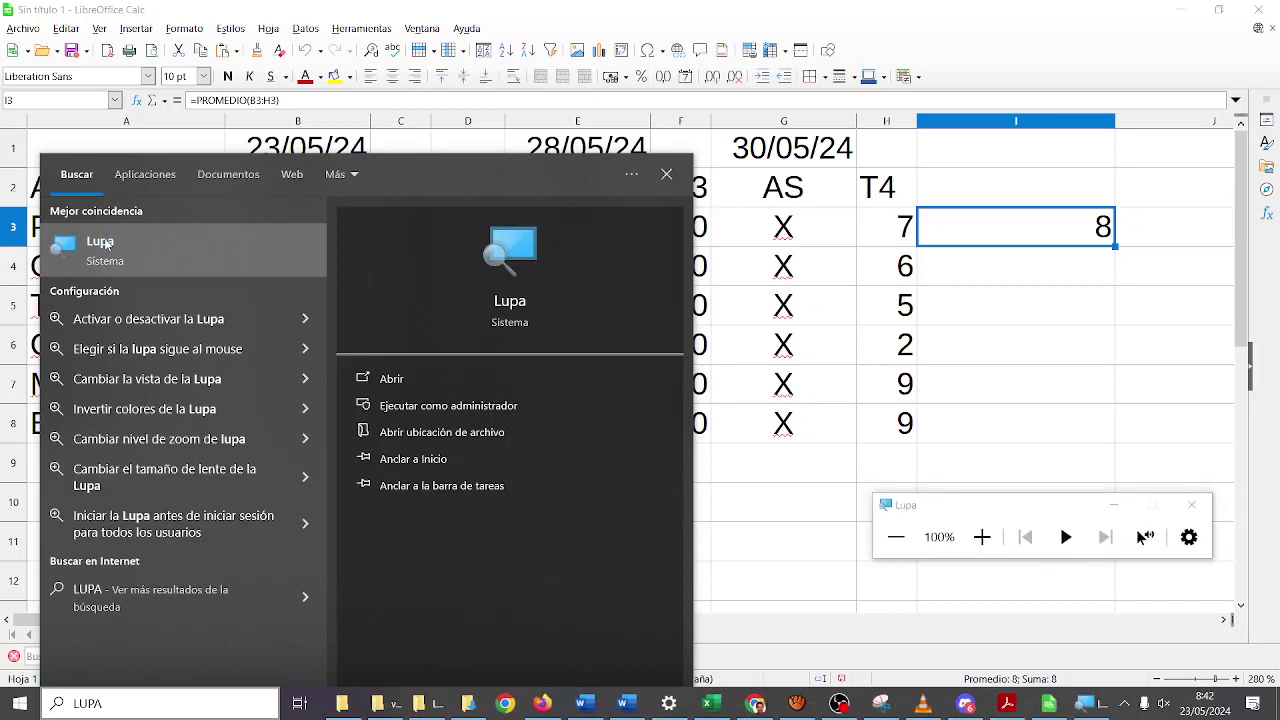
- Magnify the sheet with Lupa to inspect the average formula and the marks, and return the magnification to 100%
left_click(981, 537)
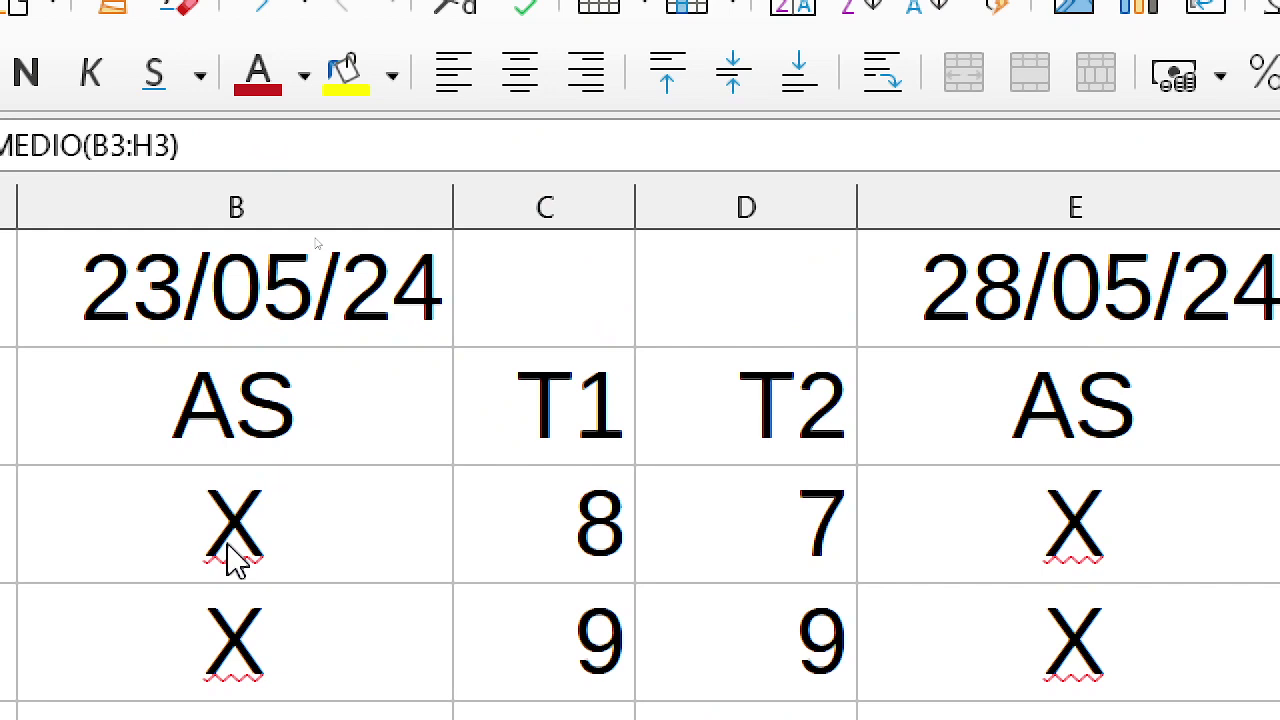
key("super+minus")
key("super+minus")
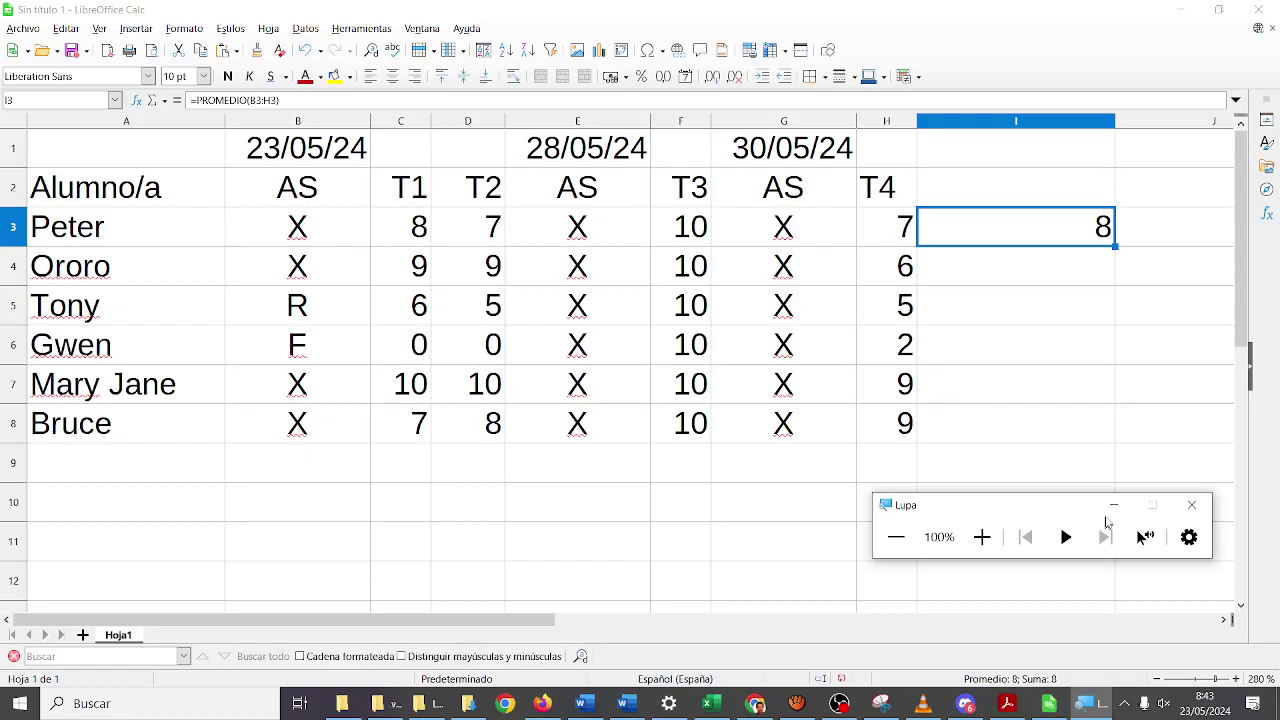
double_click(1117, 122)
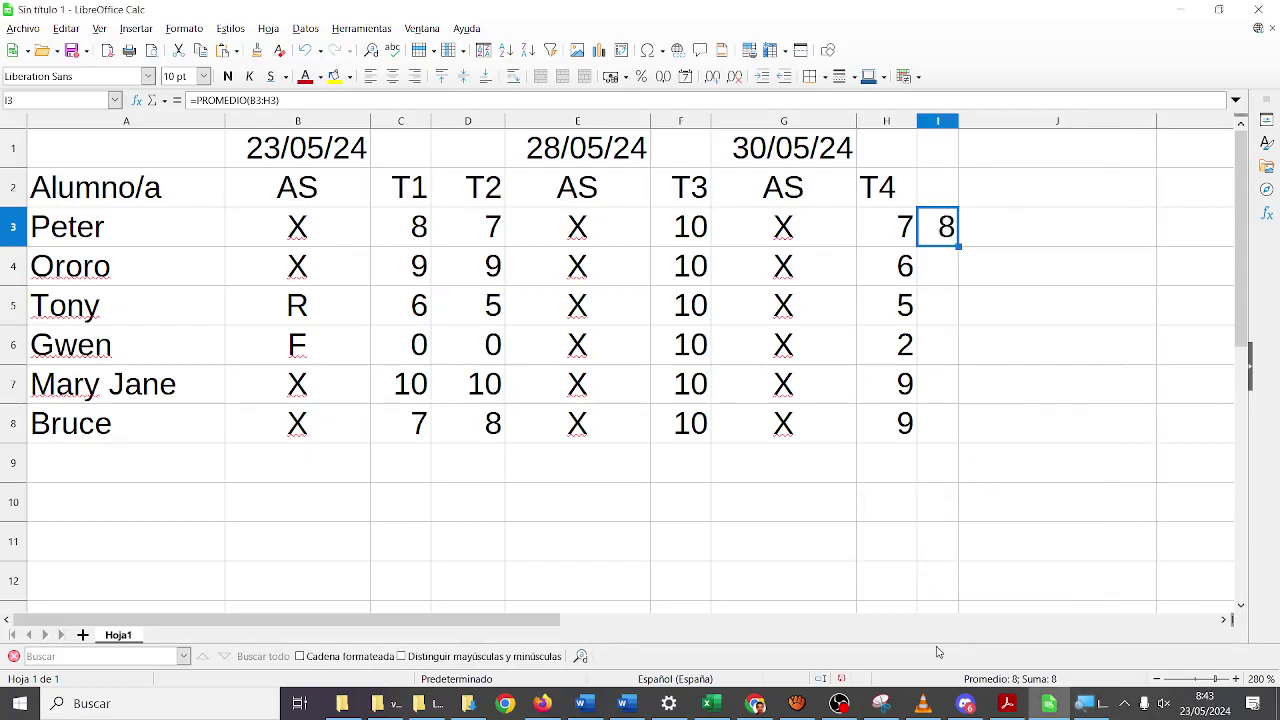
left_click(946, 267)
type("=PRO")
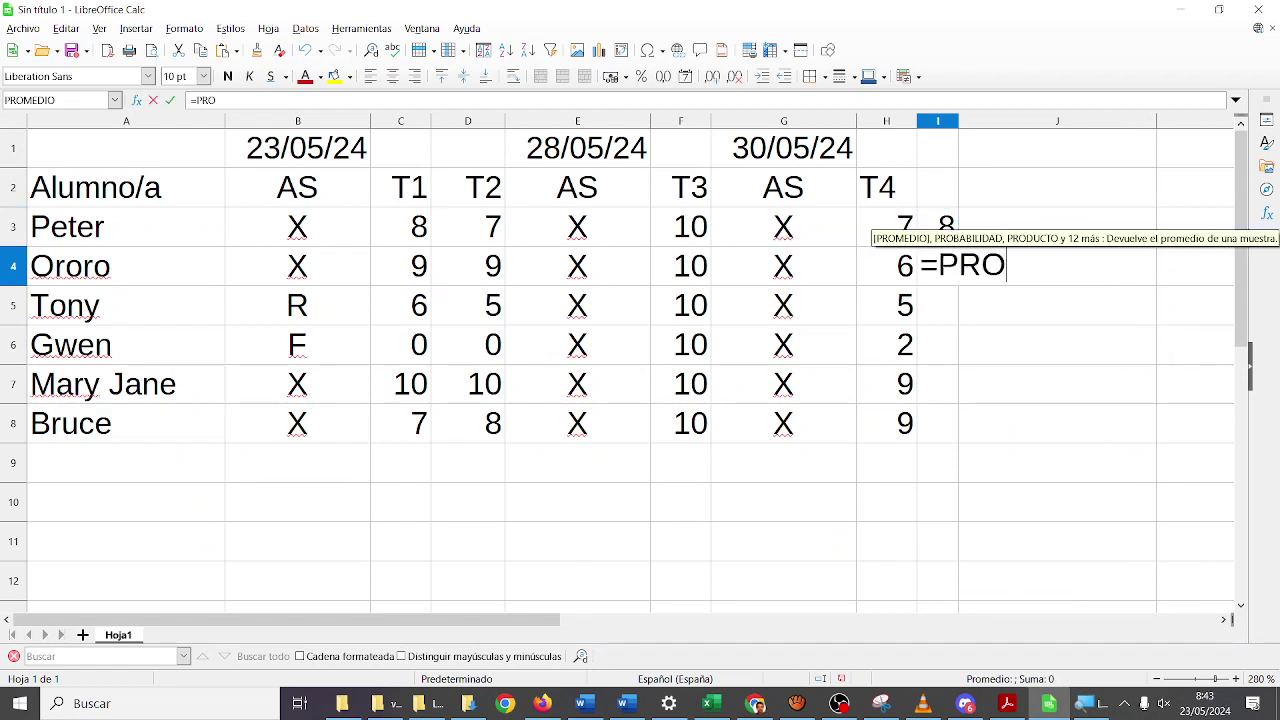
type("MEDIO(")
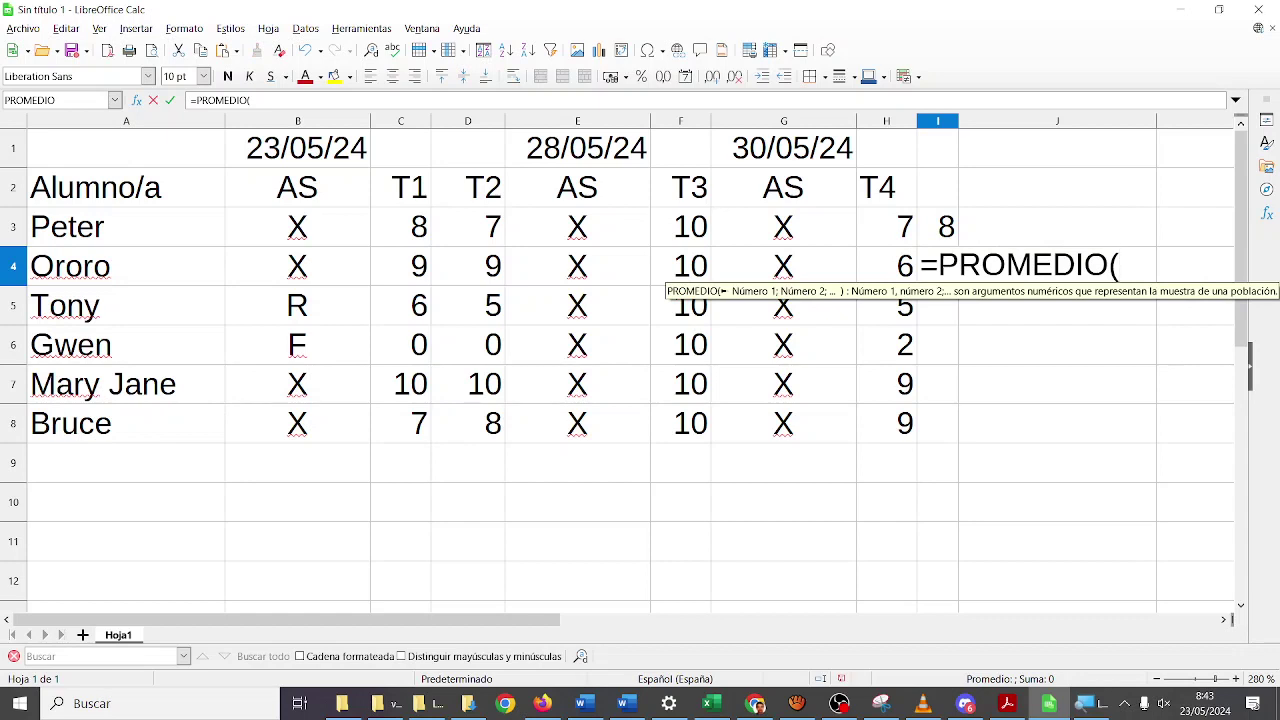
key("BackSpace")
key("BackSpace")
key("BackSpace")
key("BackSpace")
key("BackSpace")
key("BackSpace")
key("BackSpace")
key("BackSpace")
key("BackSpace")
key("BackSpace")
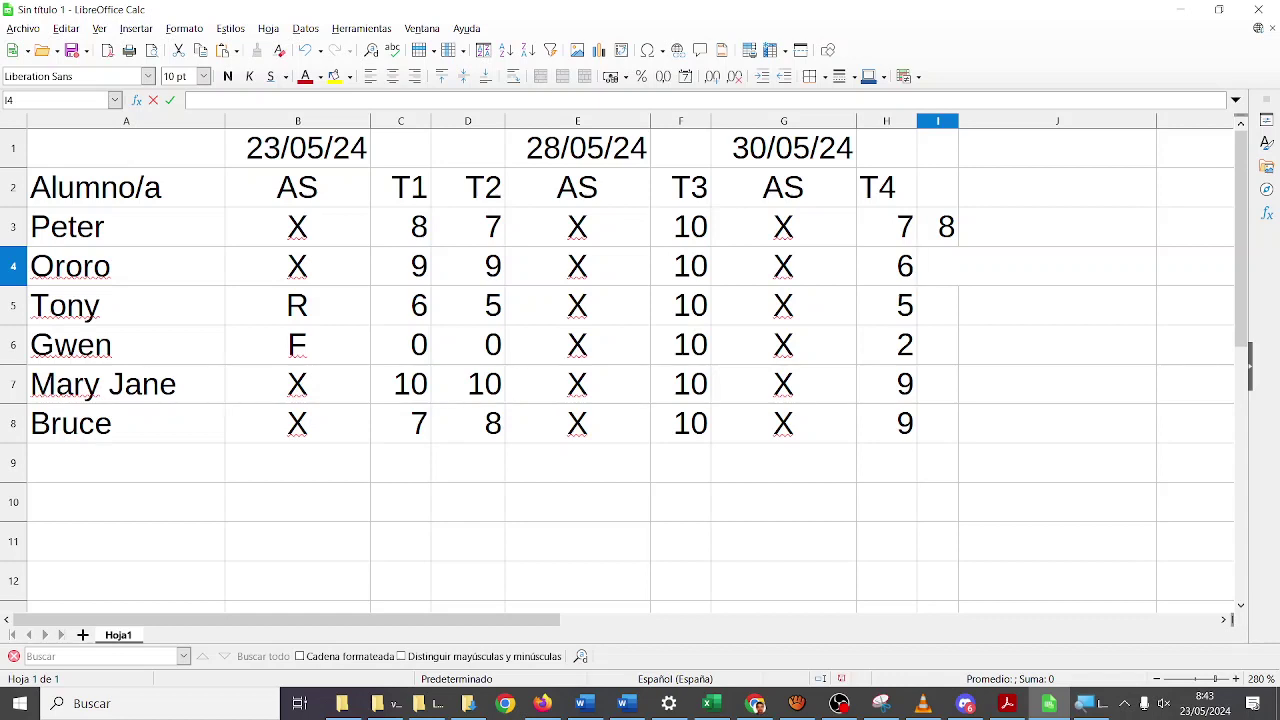
key("Return")
- Fill the average formula in I3 down through I8 and fit column I's width to its contents
left_click(948, 238)
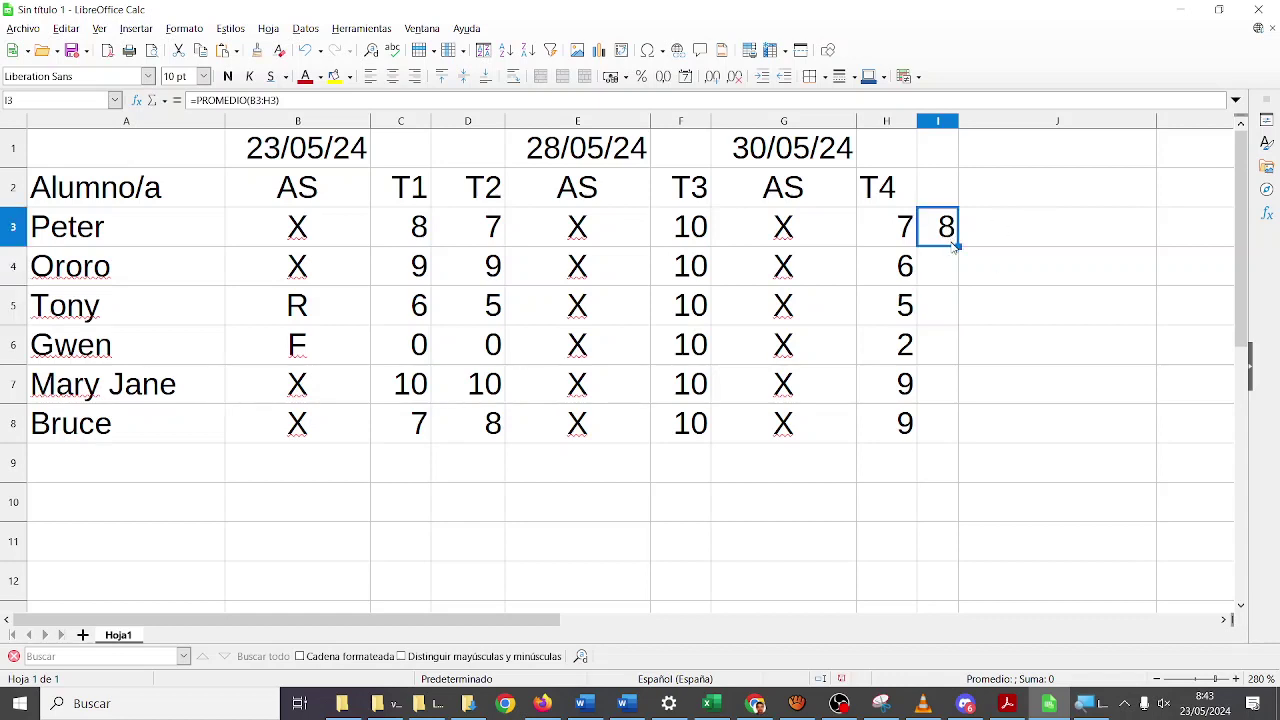
left_click_drag(956, 246, 950, 432)
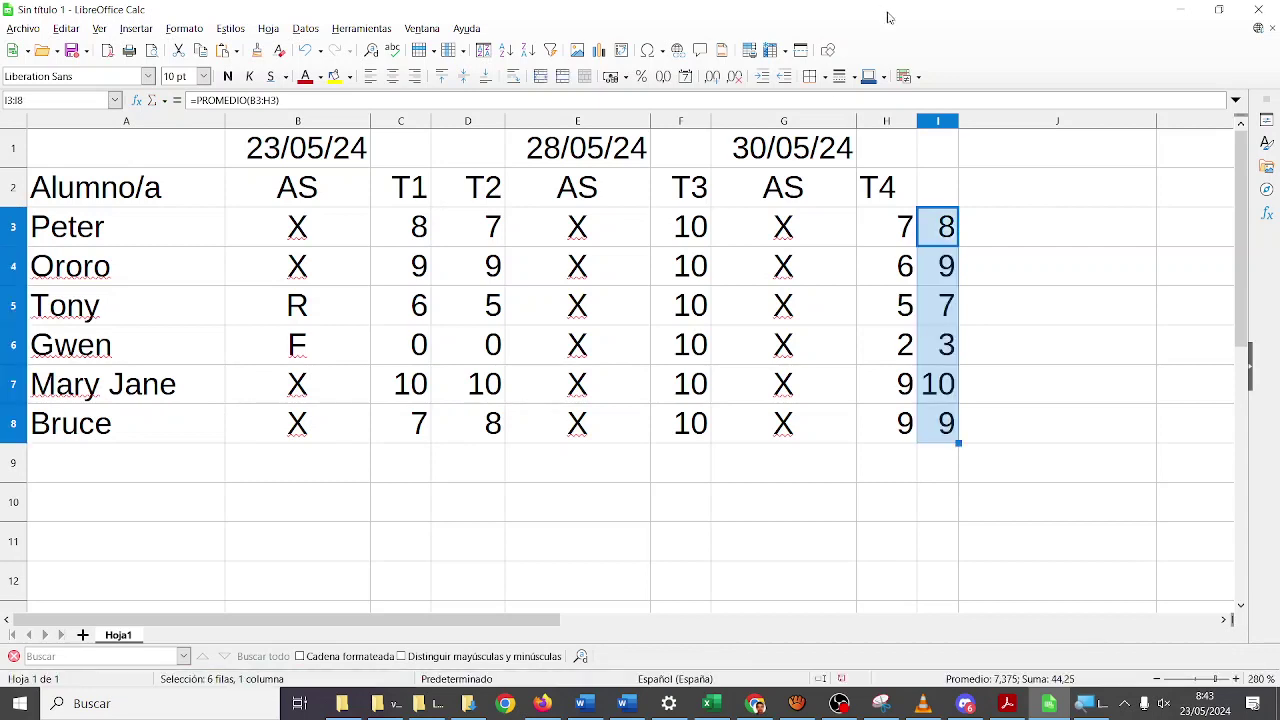
double_click(958, 121)
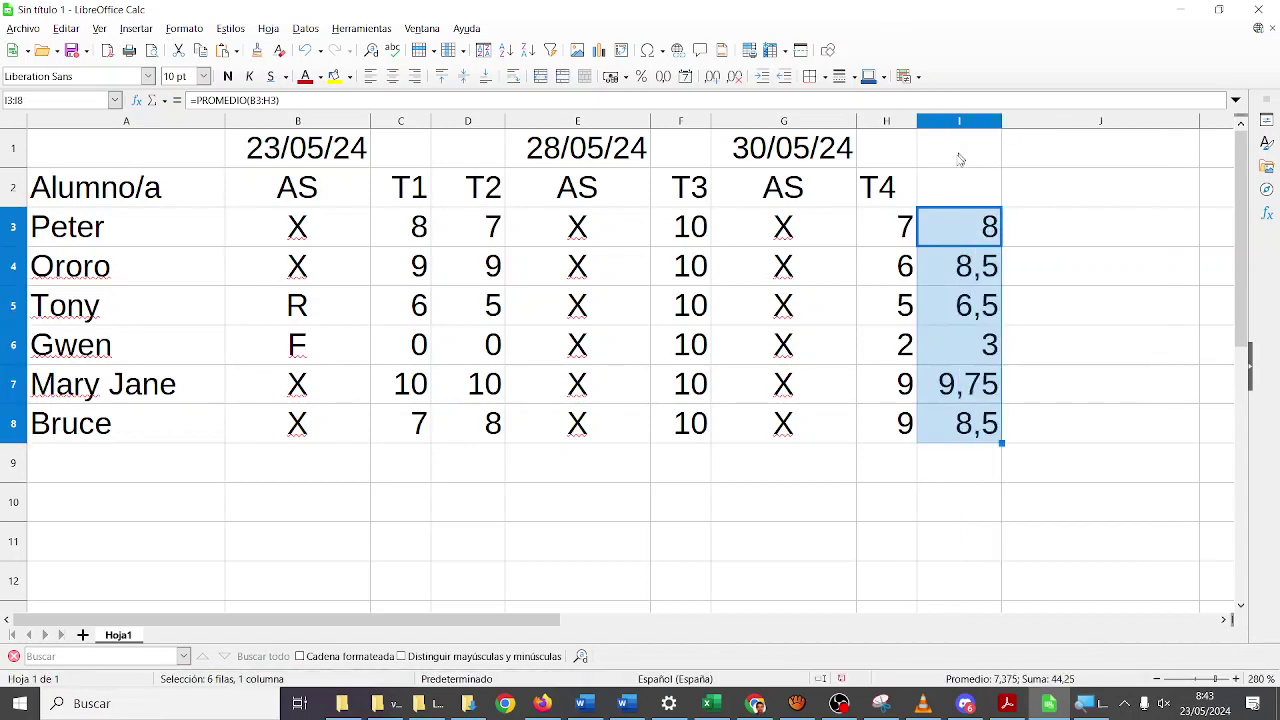
- Enter the heading MEDIA in I2 and widen column I so the whole heading fits
left_click(953, 188)
type("MEDI")
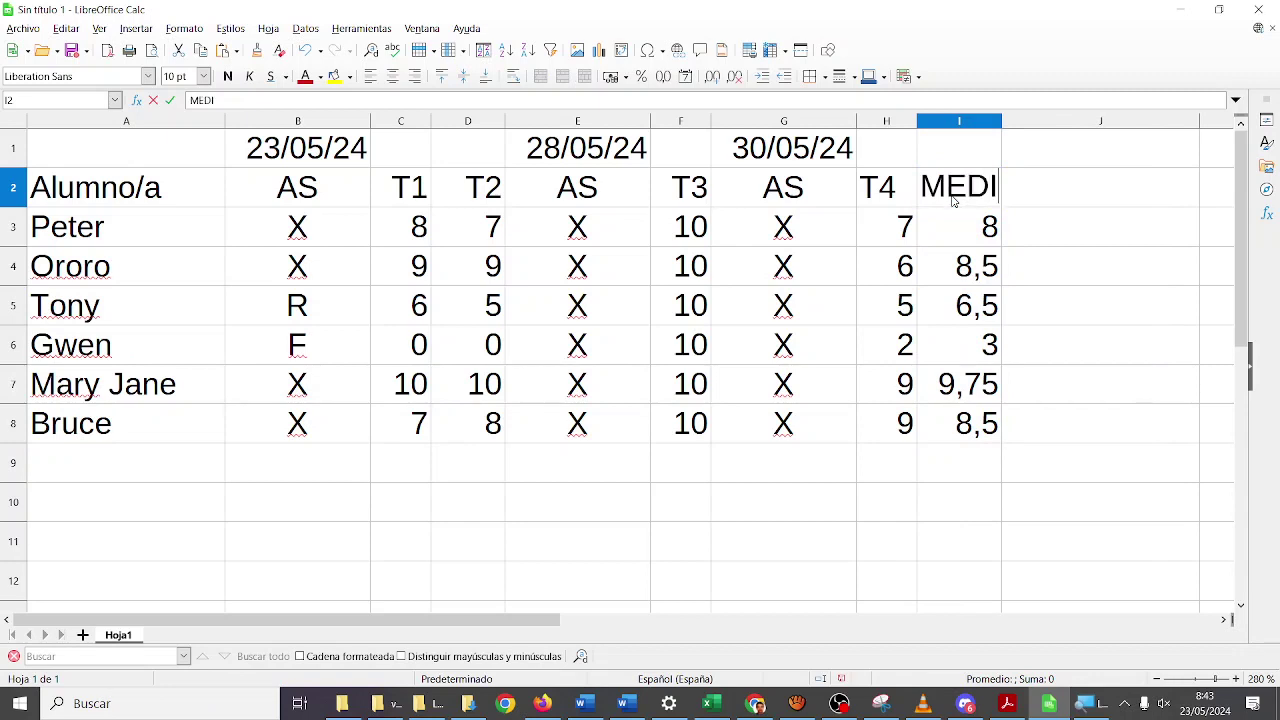
type("A")
key("Tab")
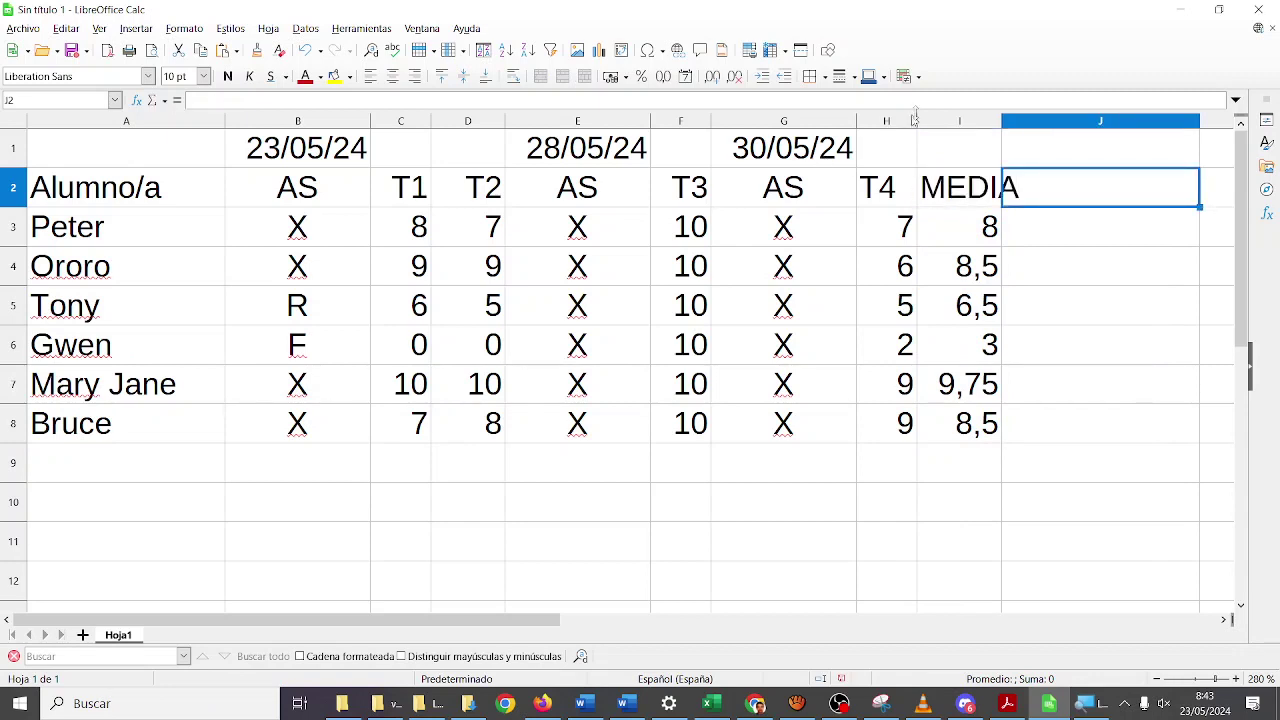
left_click(1005, 124)
left_click_drag(1005, 124, 1044, 124)
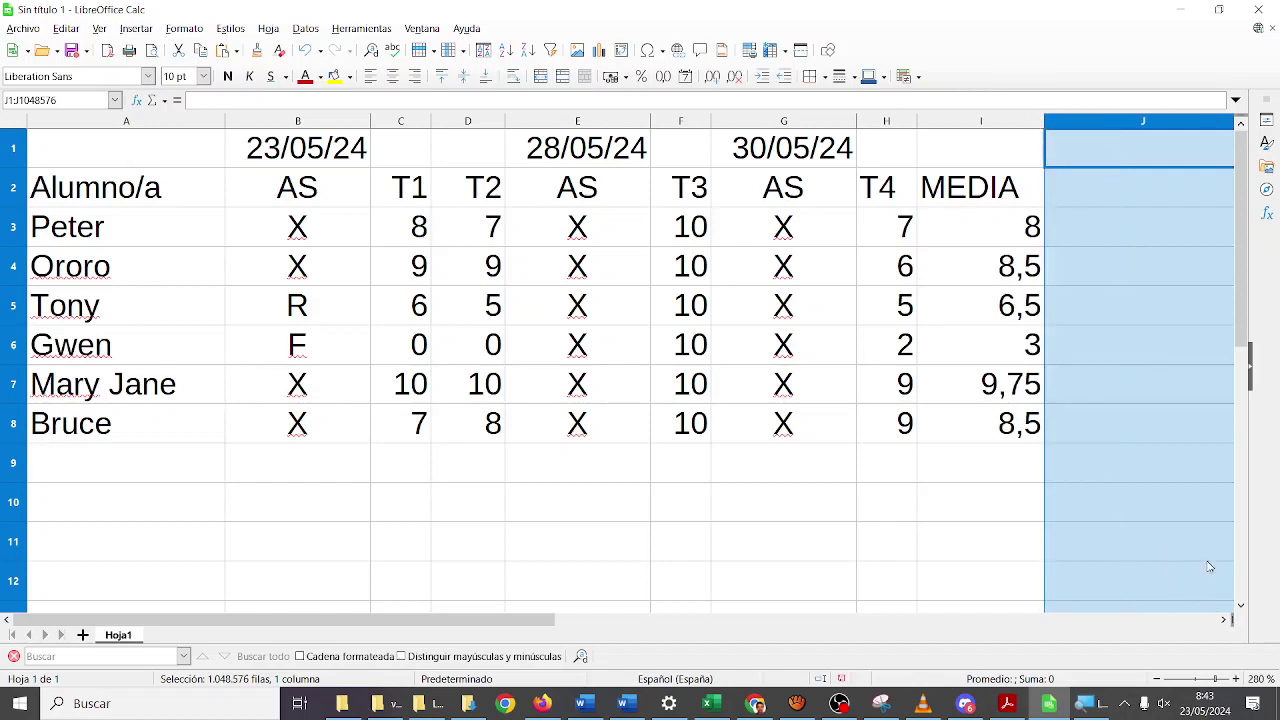
left_click(1110, 505)
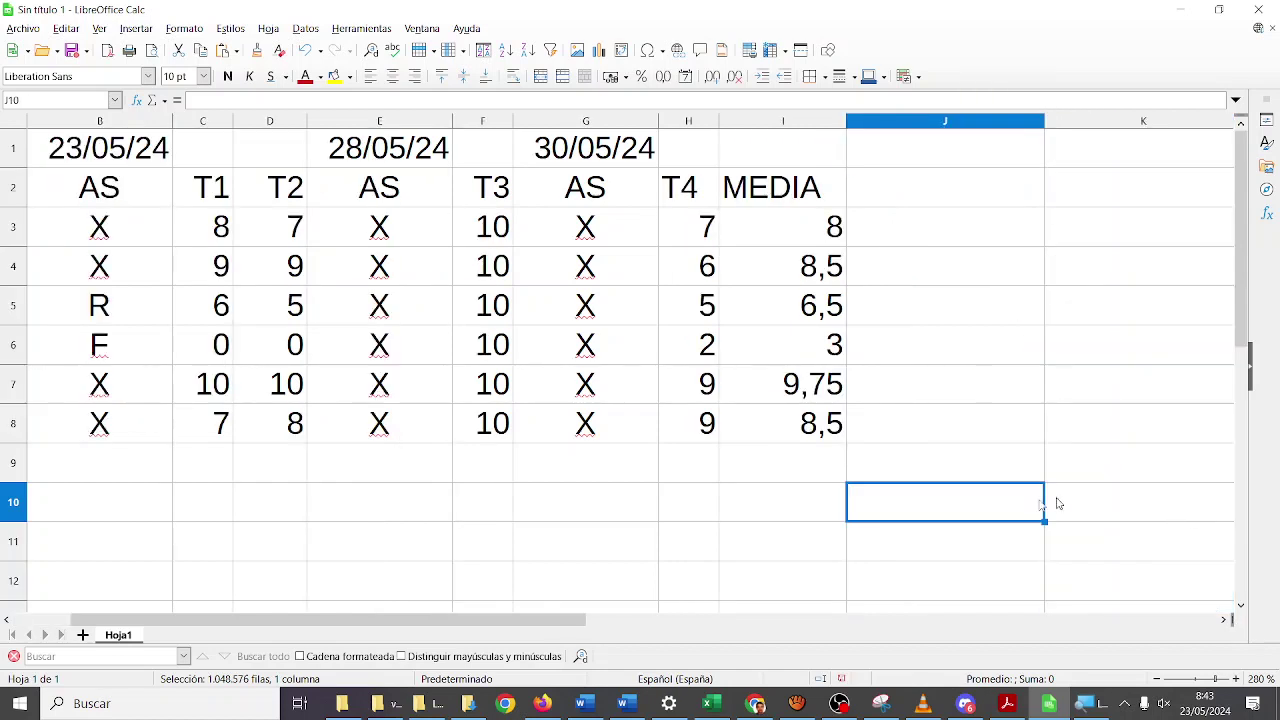
- Enter the heading ACTIVIDAD in J2, beside MEDIA
left_click(918, 181)
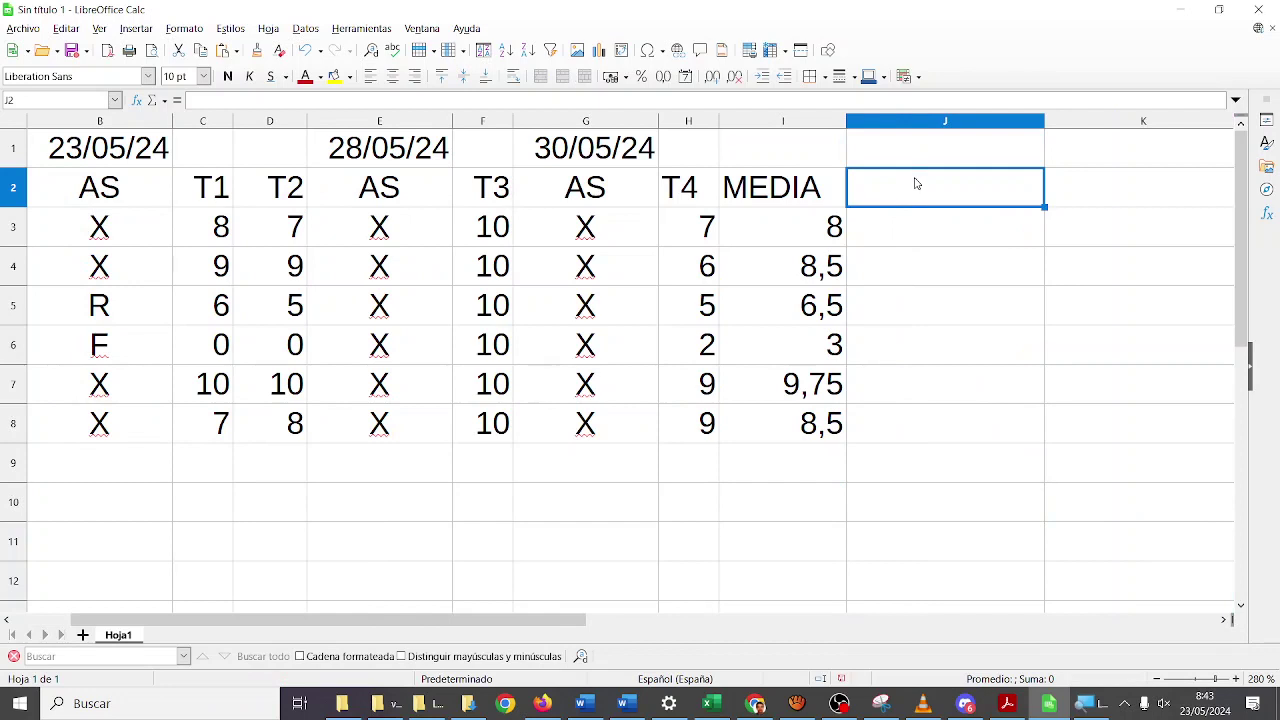
type("ACT")
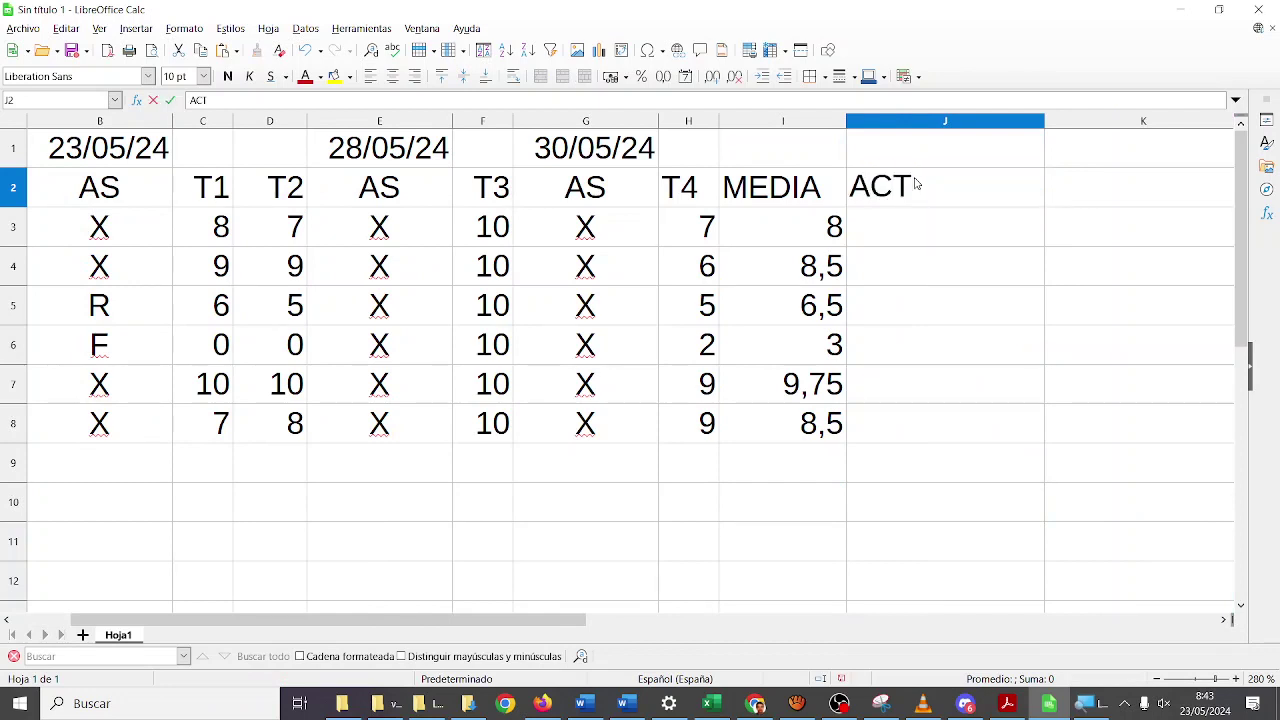
key("Return")
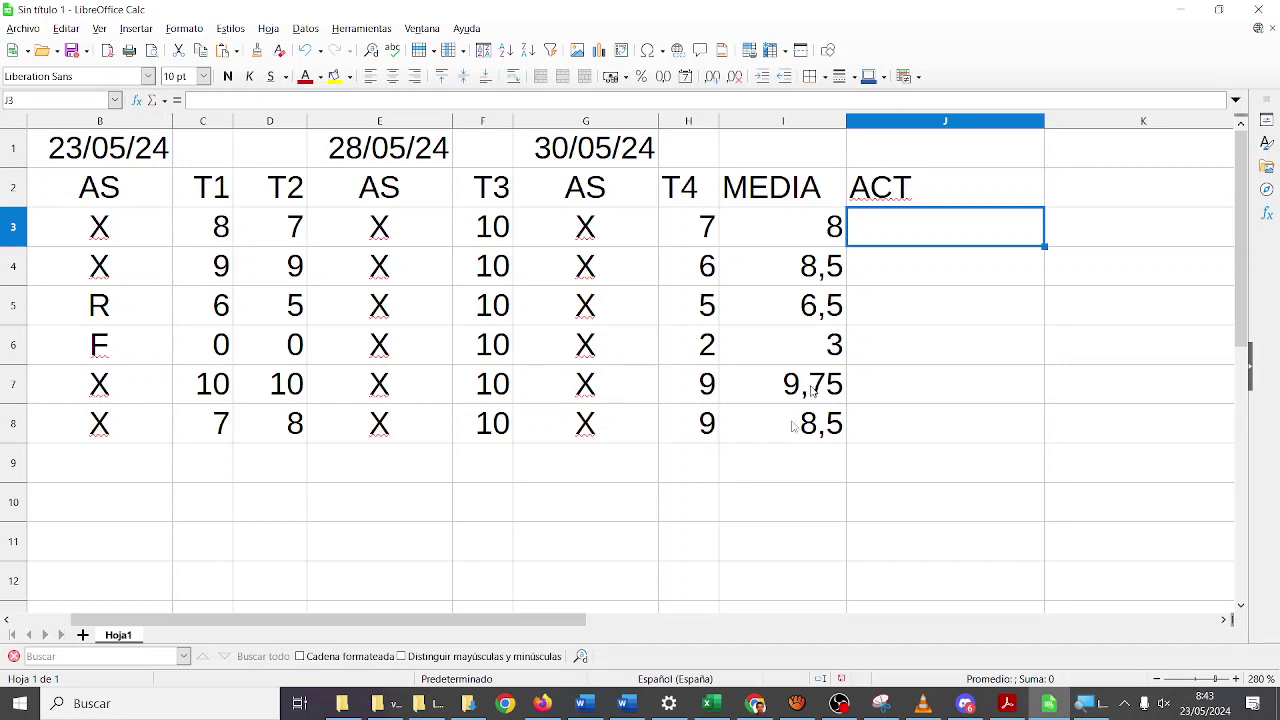
left_click_drag(499, 627, 441, 627)
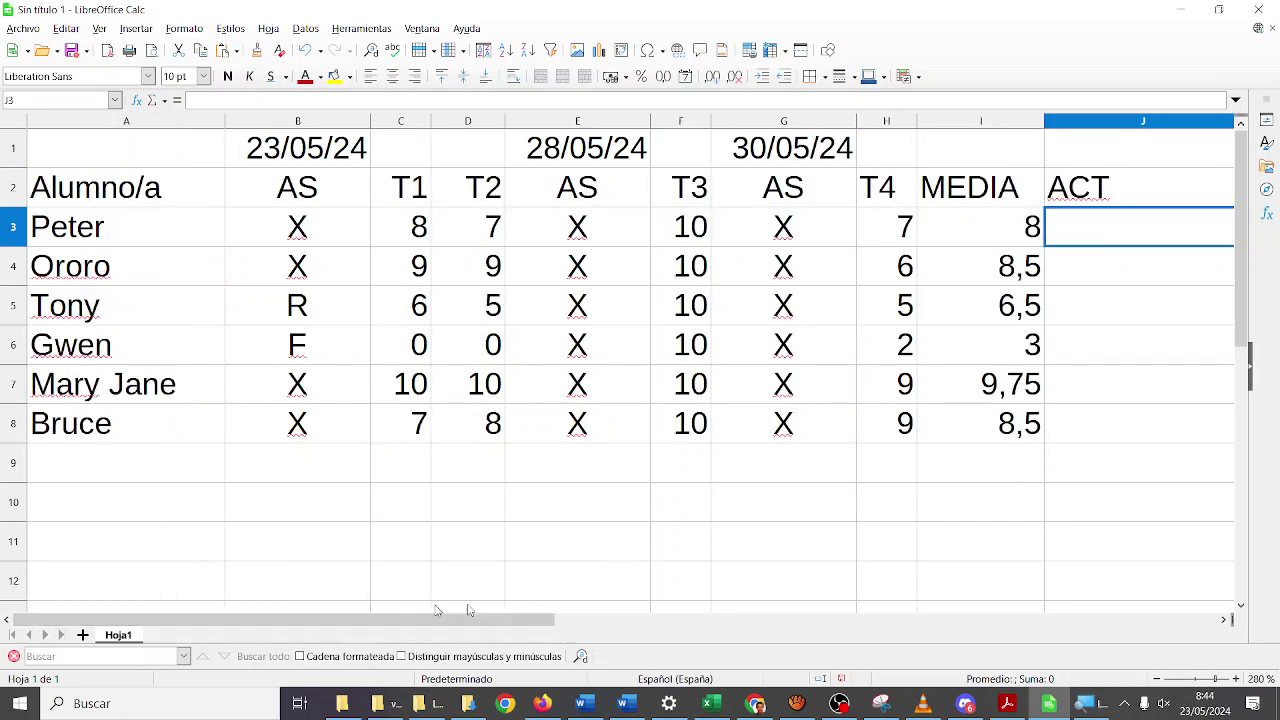
left_click(1156, 679)
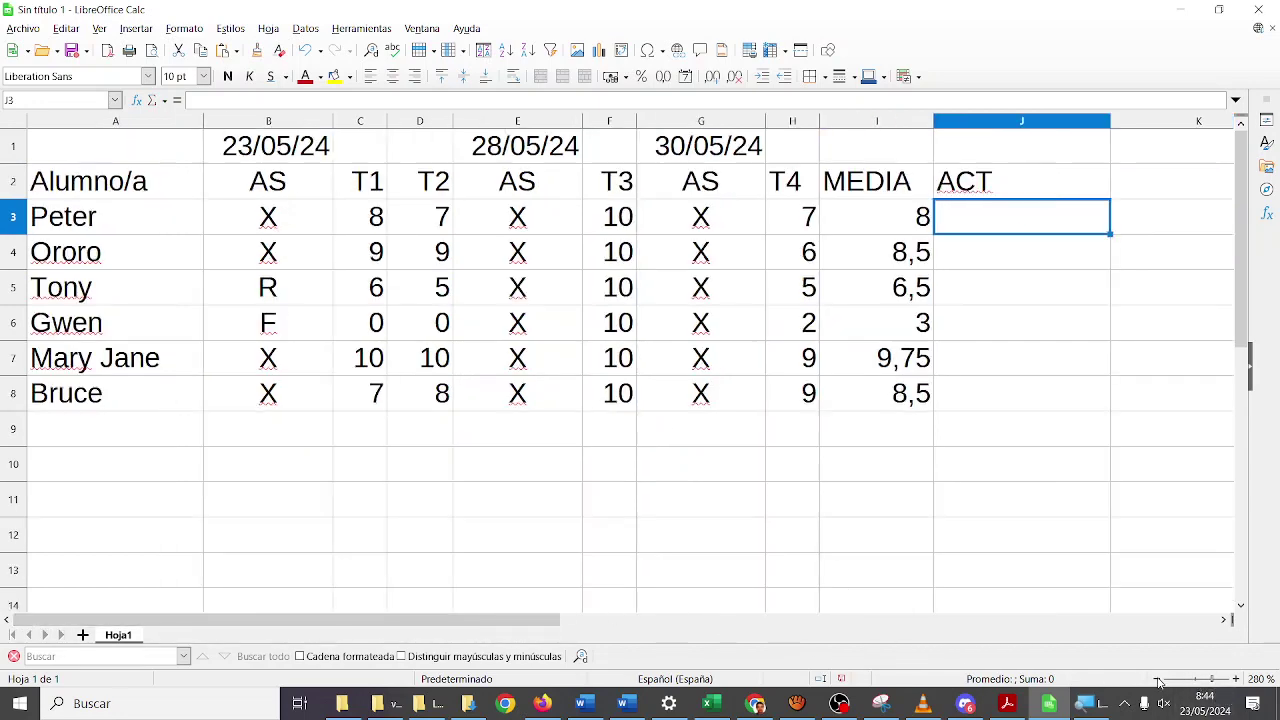
left_click(1157, 680)
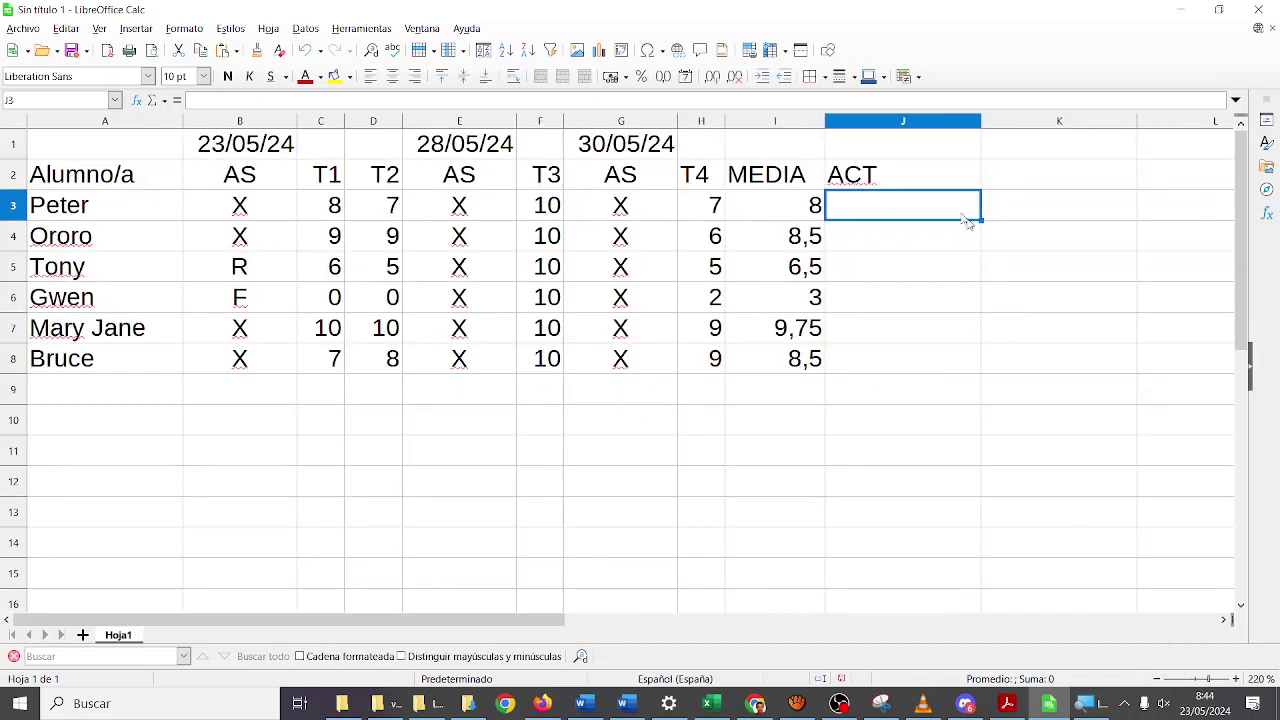
left_click(927, 187)
double_click(927, 187)
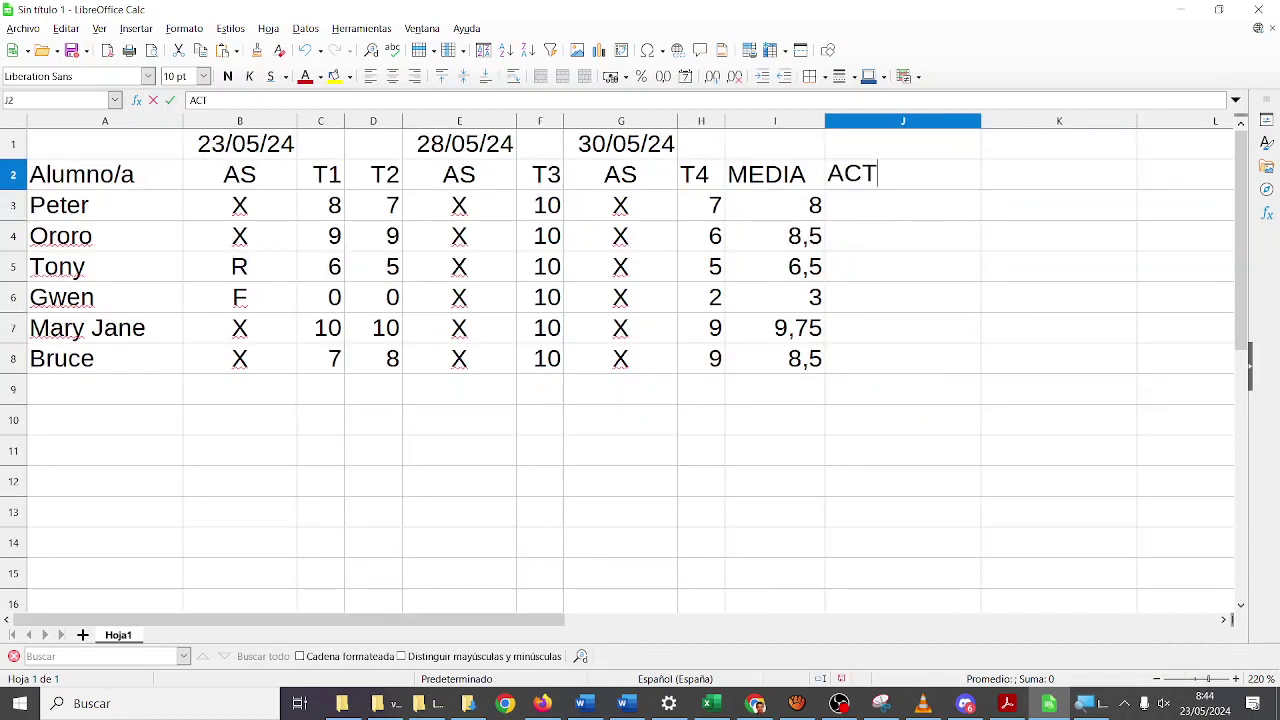
type("IVIDAD")
key("Return")
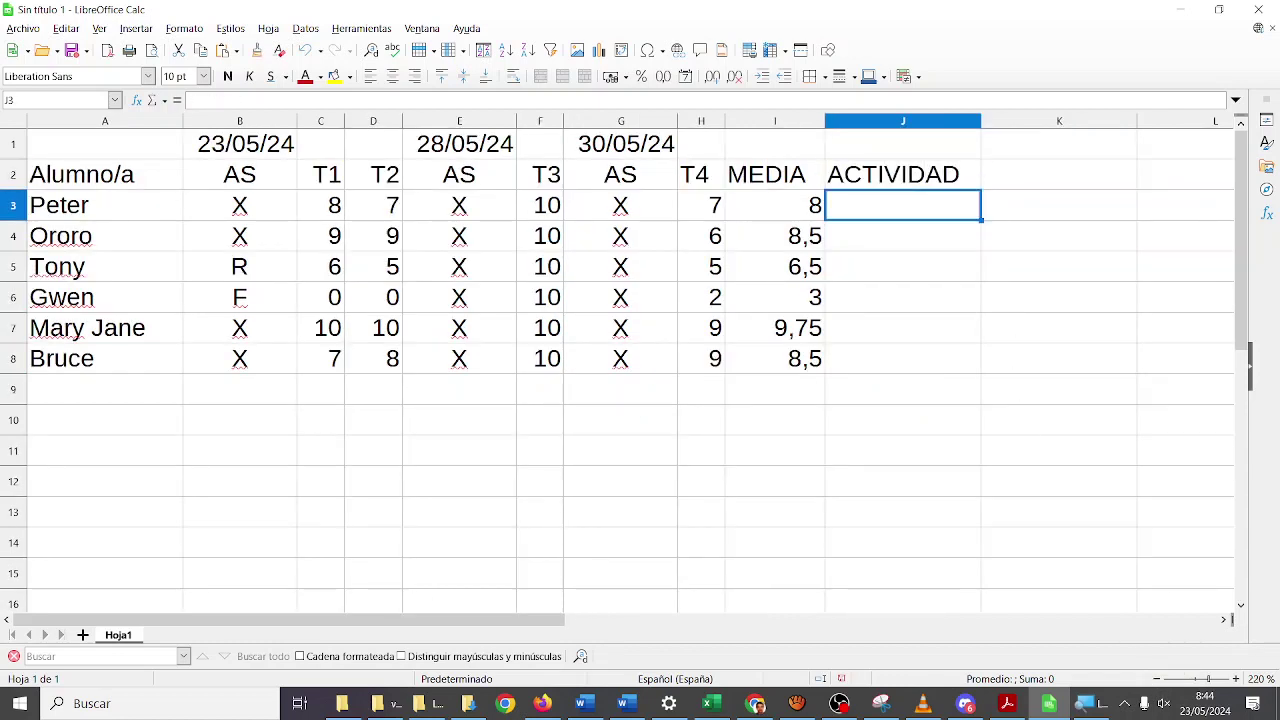
- Replace the heading in J2 with CALIDAD
left_click(927, 187)
type("CALIDAD")
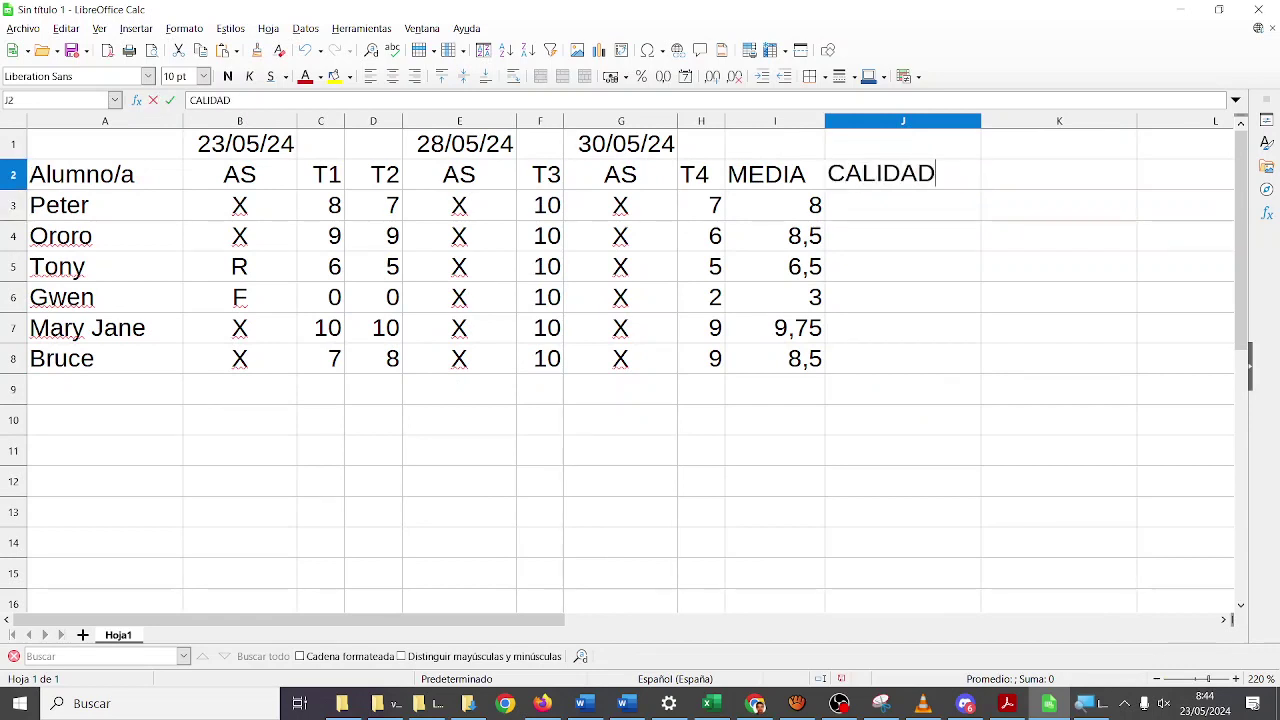
key("Return")
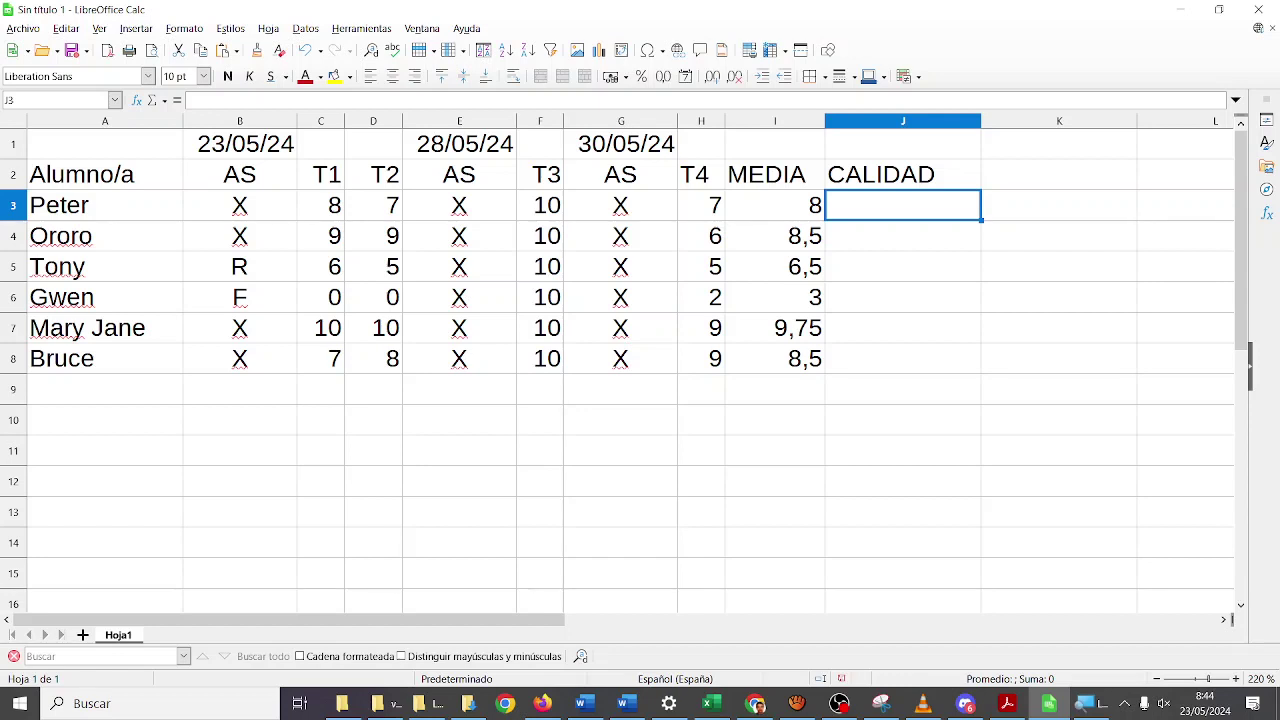
- Enter the CALIDAD marks 10, 6, 7, 2, 10 and 10 in J3:J8 and fit column J's width to its contents
type("10")
key("Return")
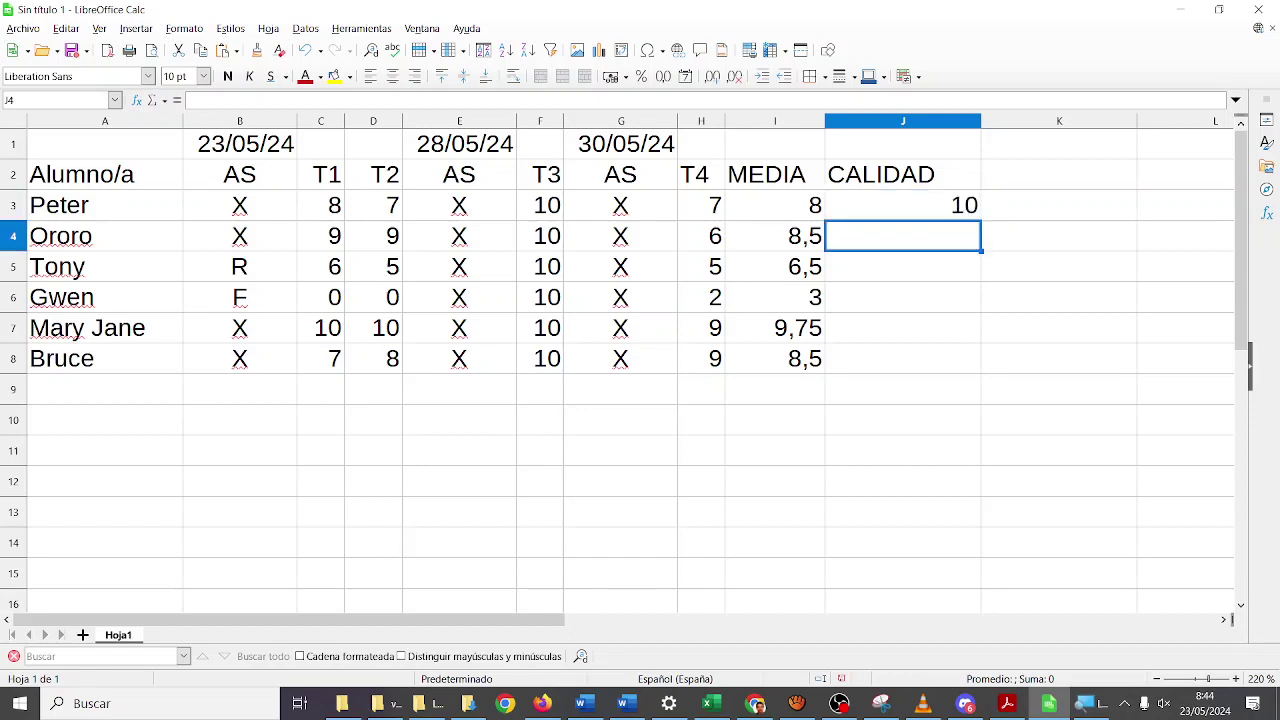
type("6")
key("Return")
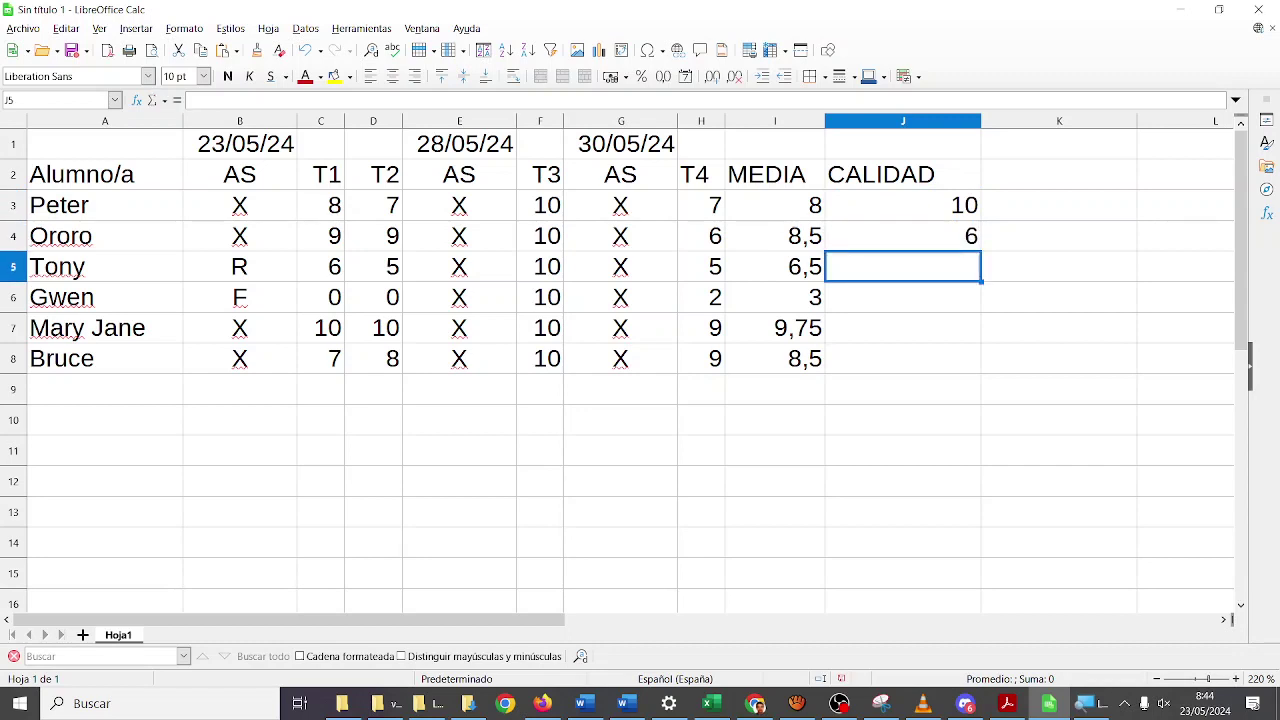
type("7")
key("Return")
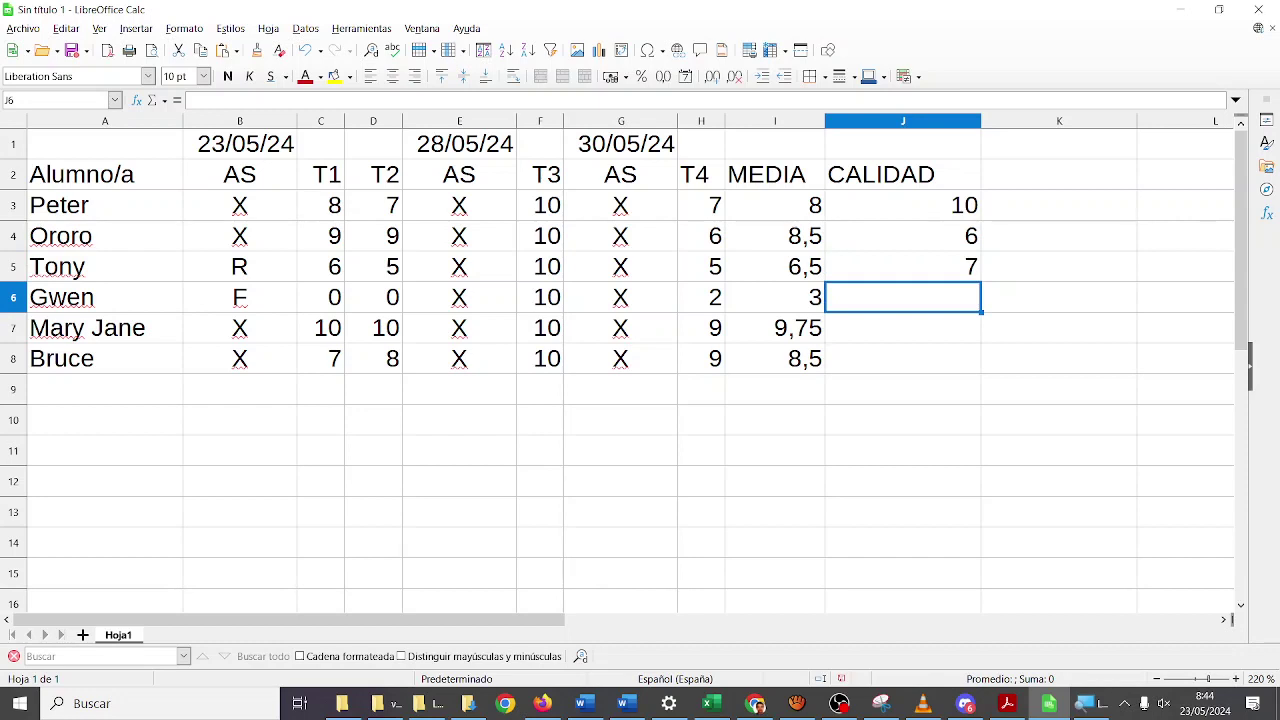
type("2")
key("Return")
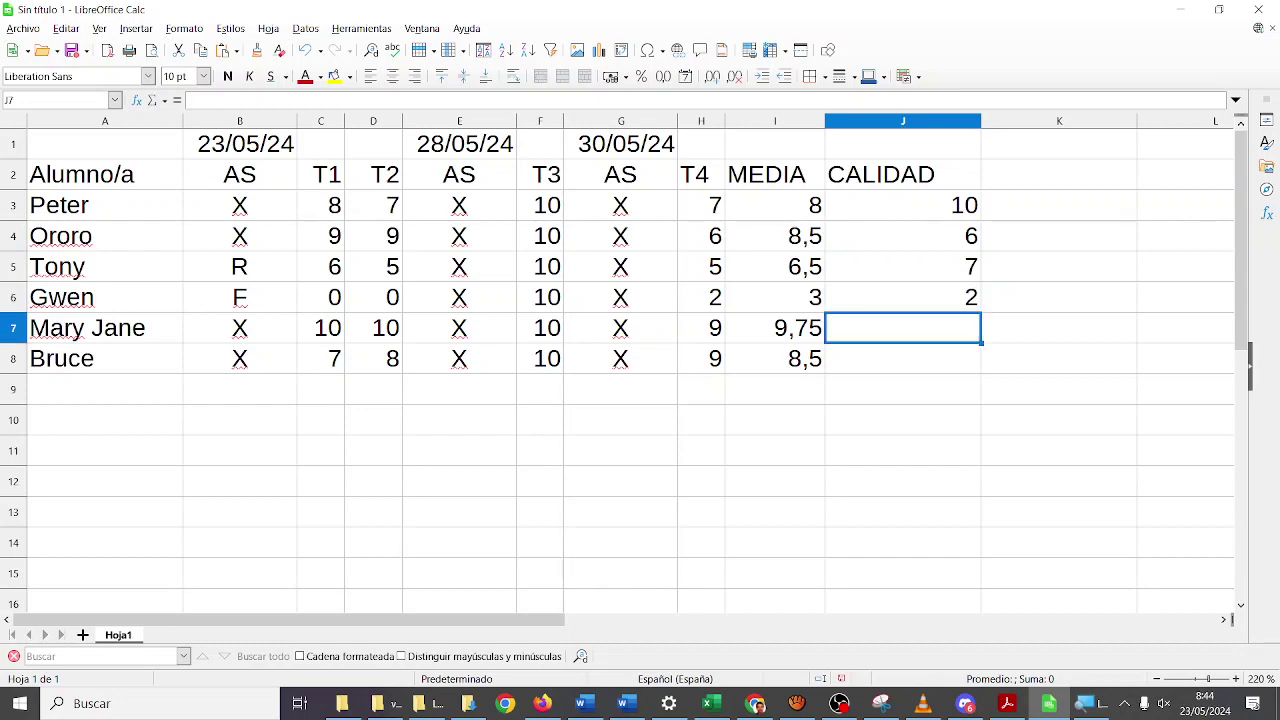
type("10")
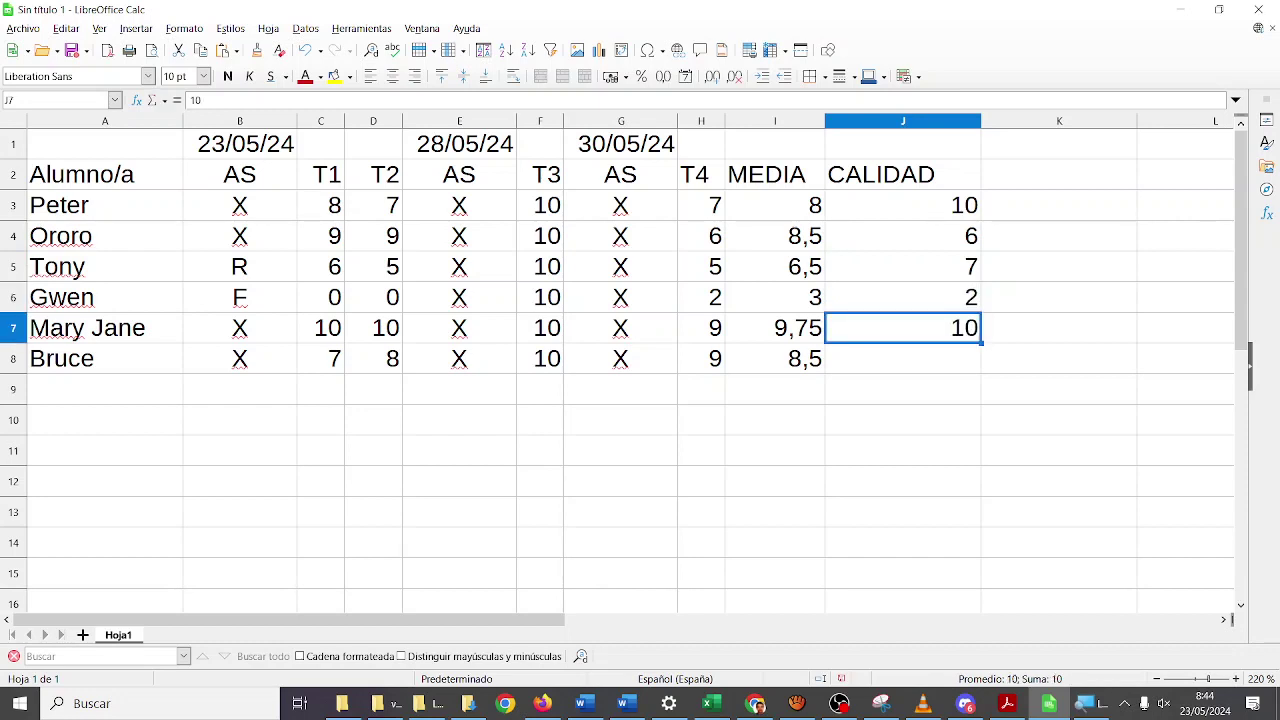
key("Return")
type("10")
key("Tab")
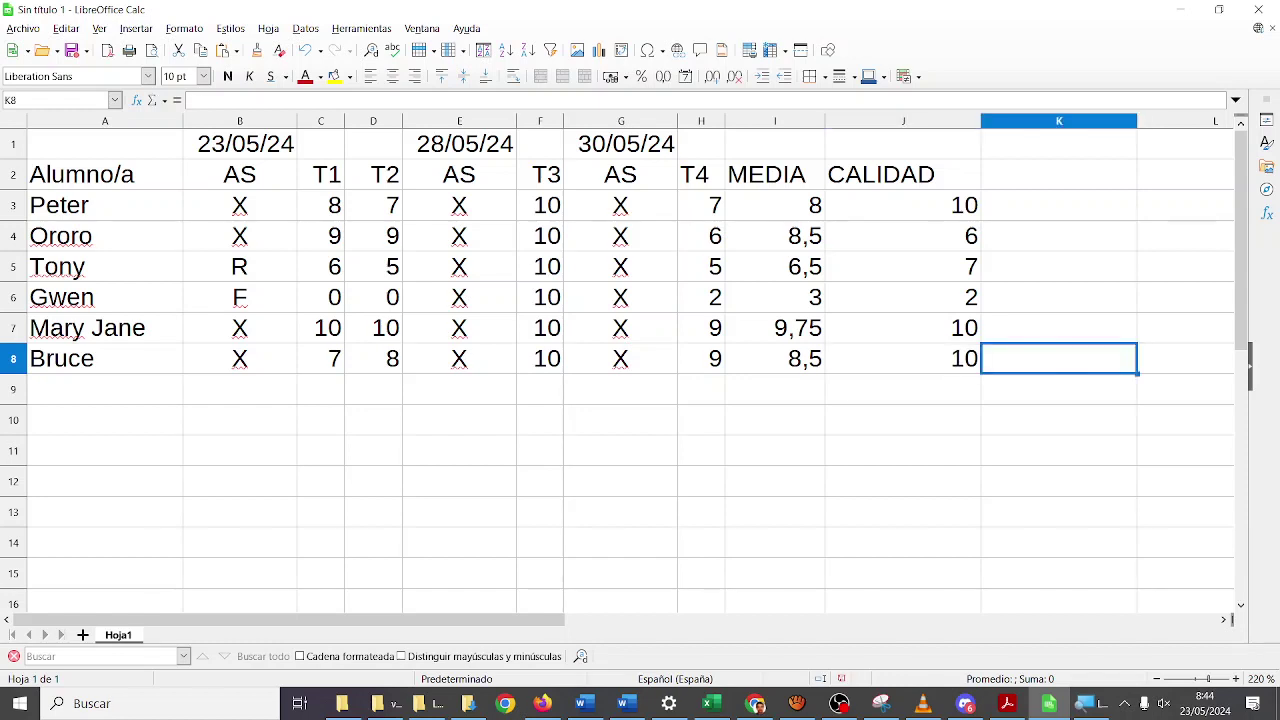
double_click(983, 121)
- Enter the heading CONTRARÍA in K2
left_click(965, 180)
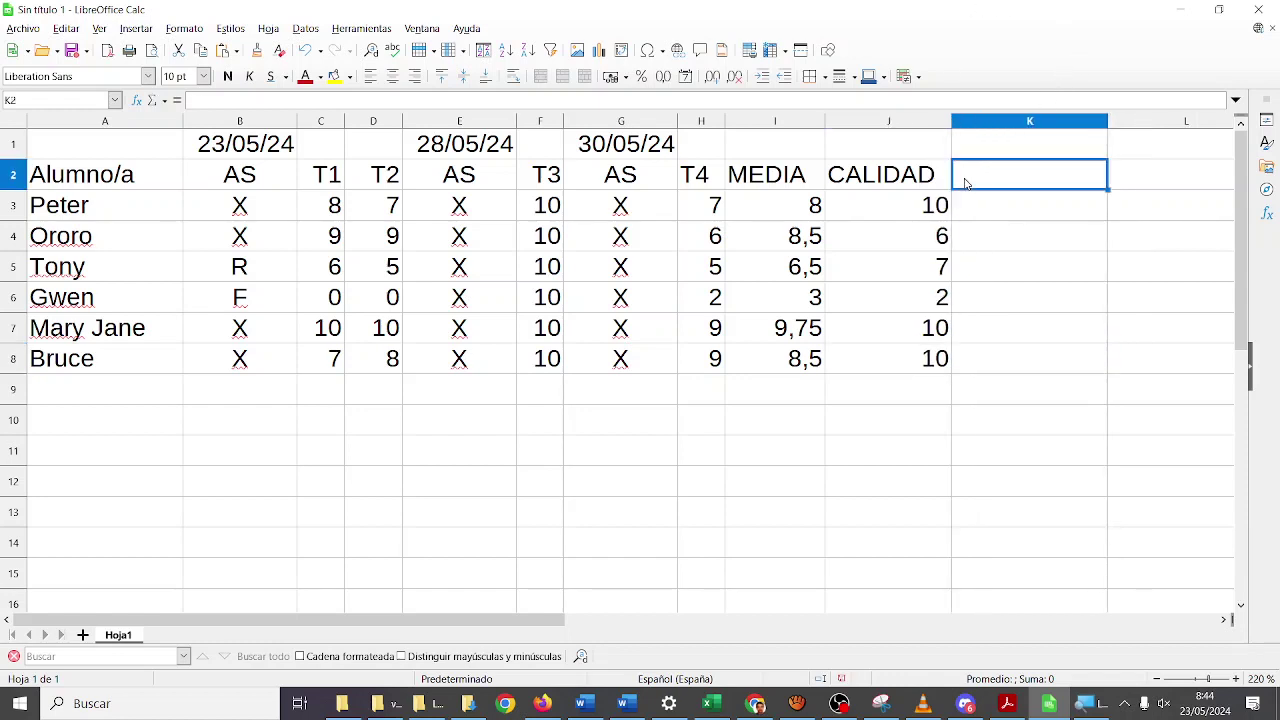
type("CONTRARÍA")
key("Return")
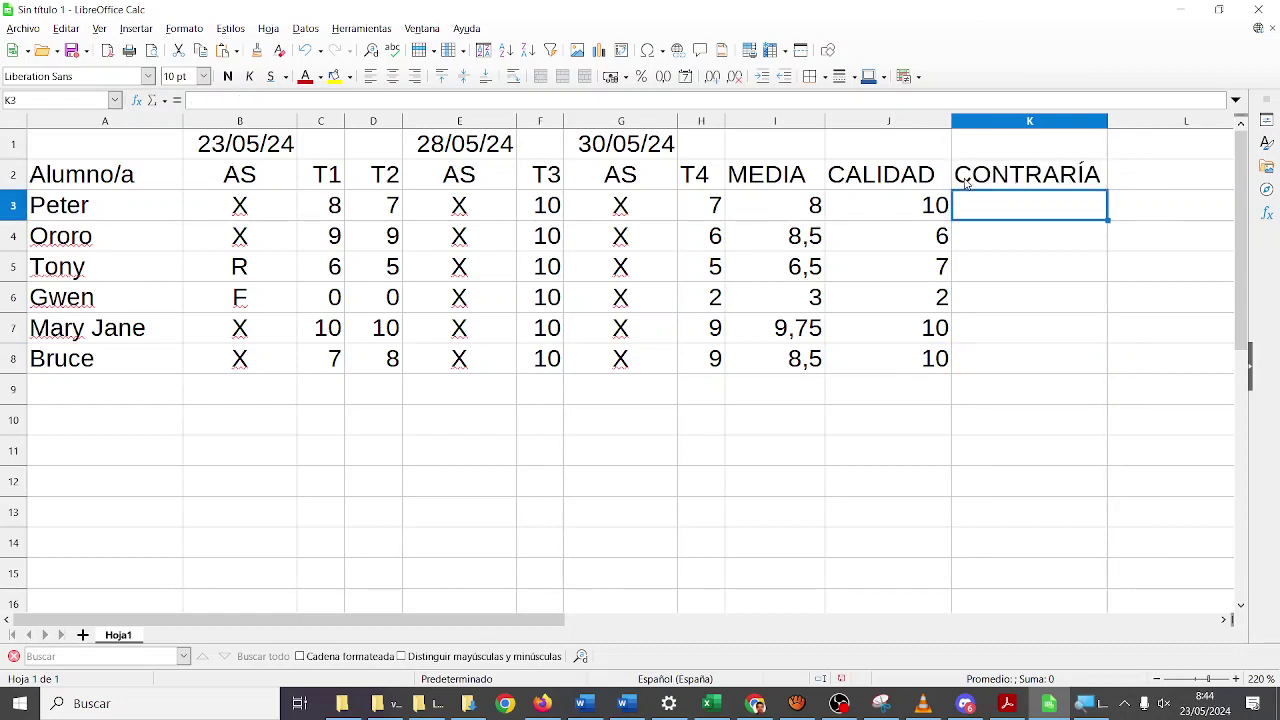
- Enter the marks 10, 10, 10, 0, 10 and 10 in K3:K8
type("10")
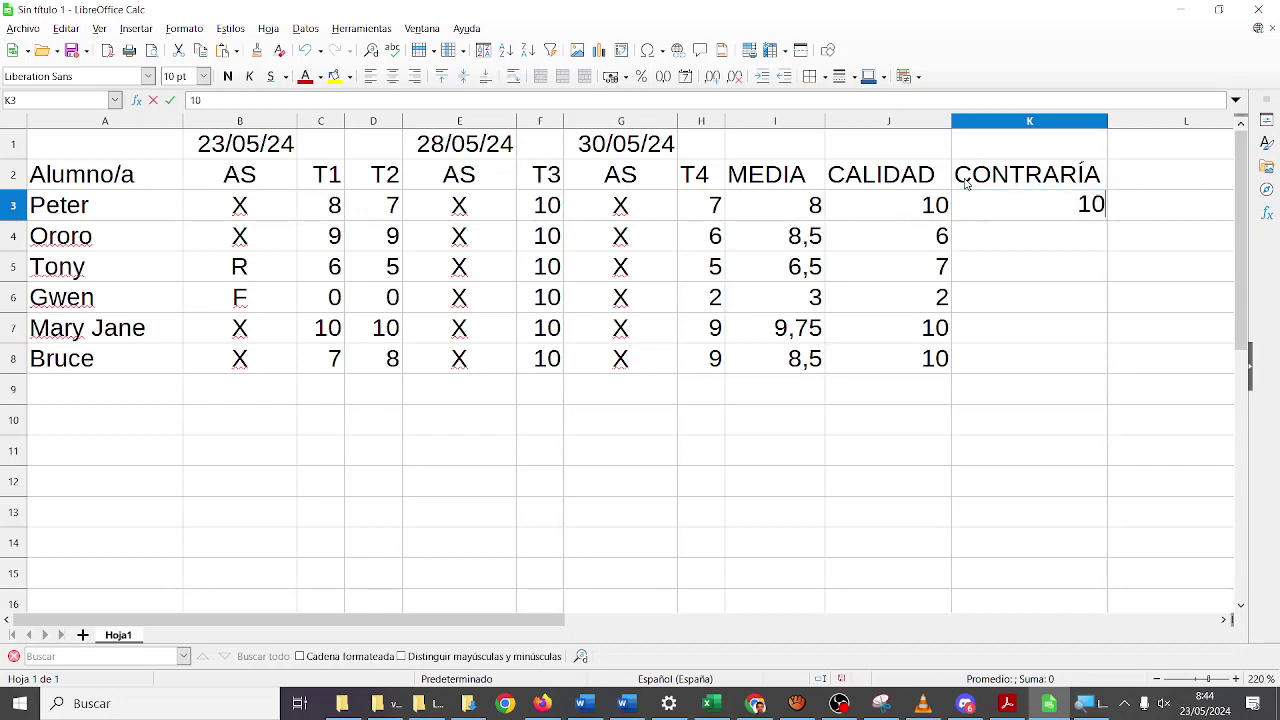
key("Return")
type("10")
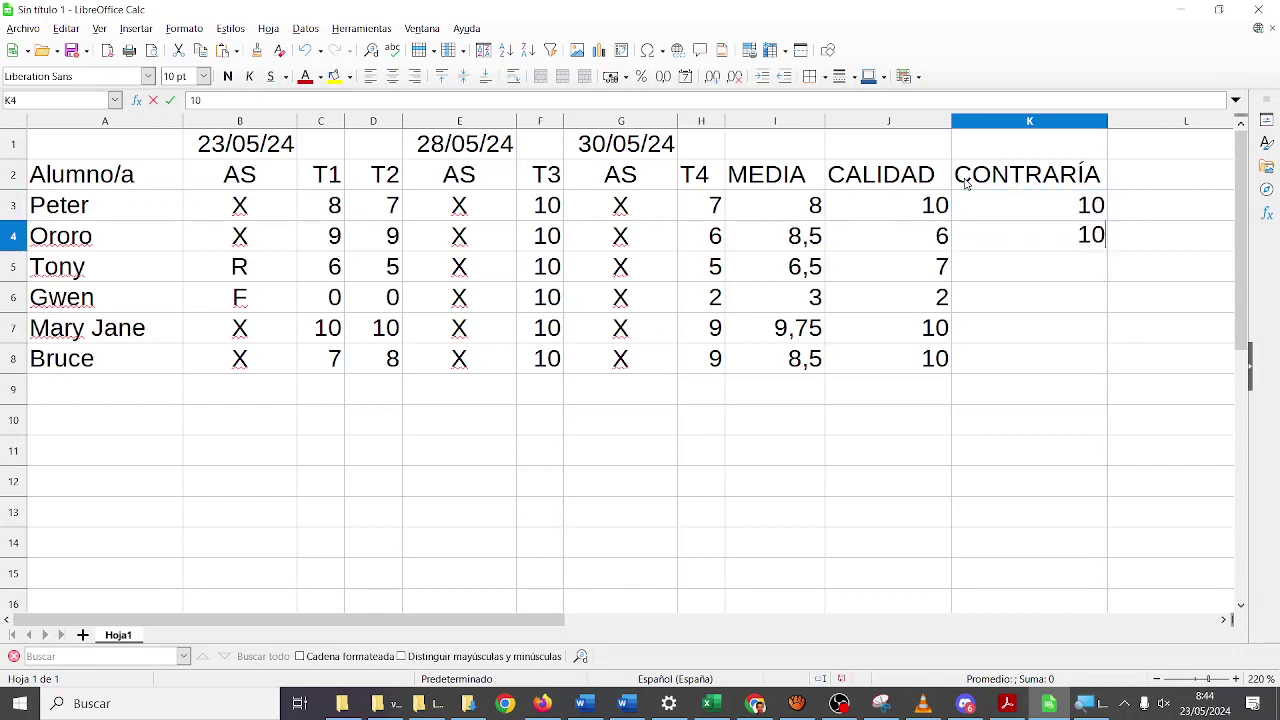
key("Return")
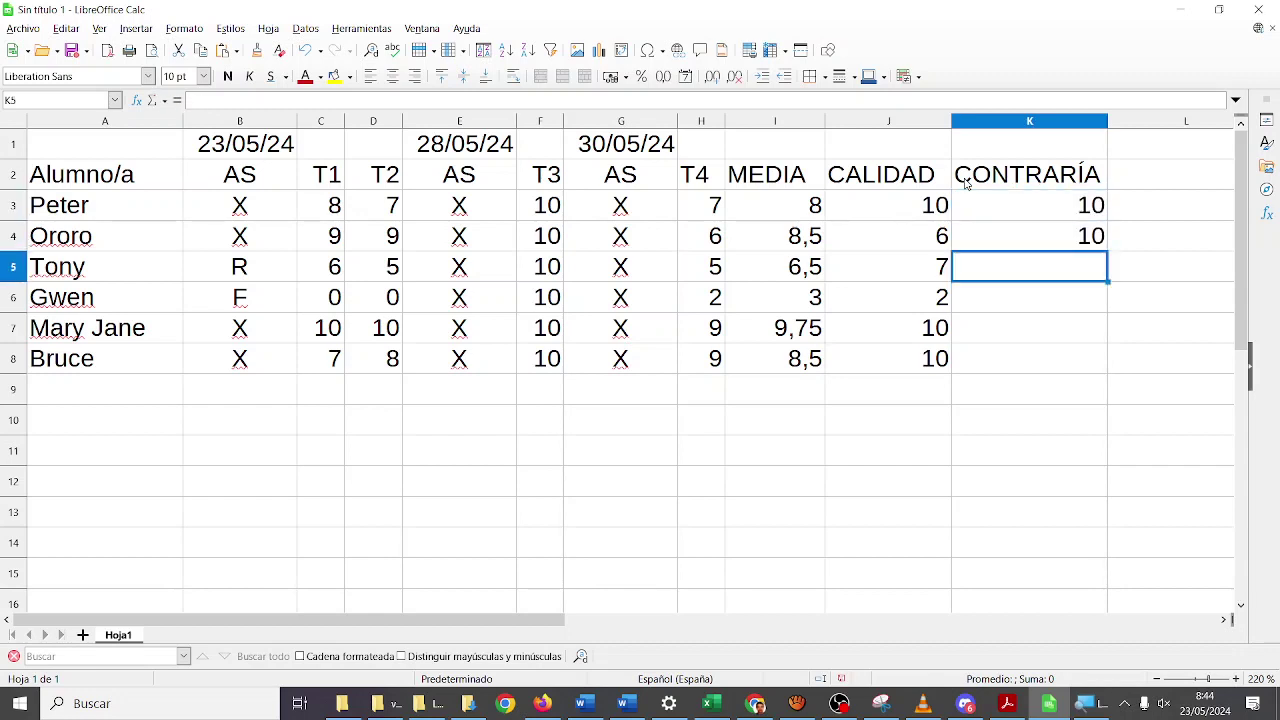
type("10")
key("Return")
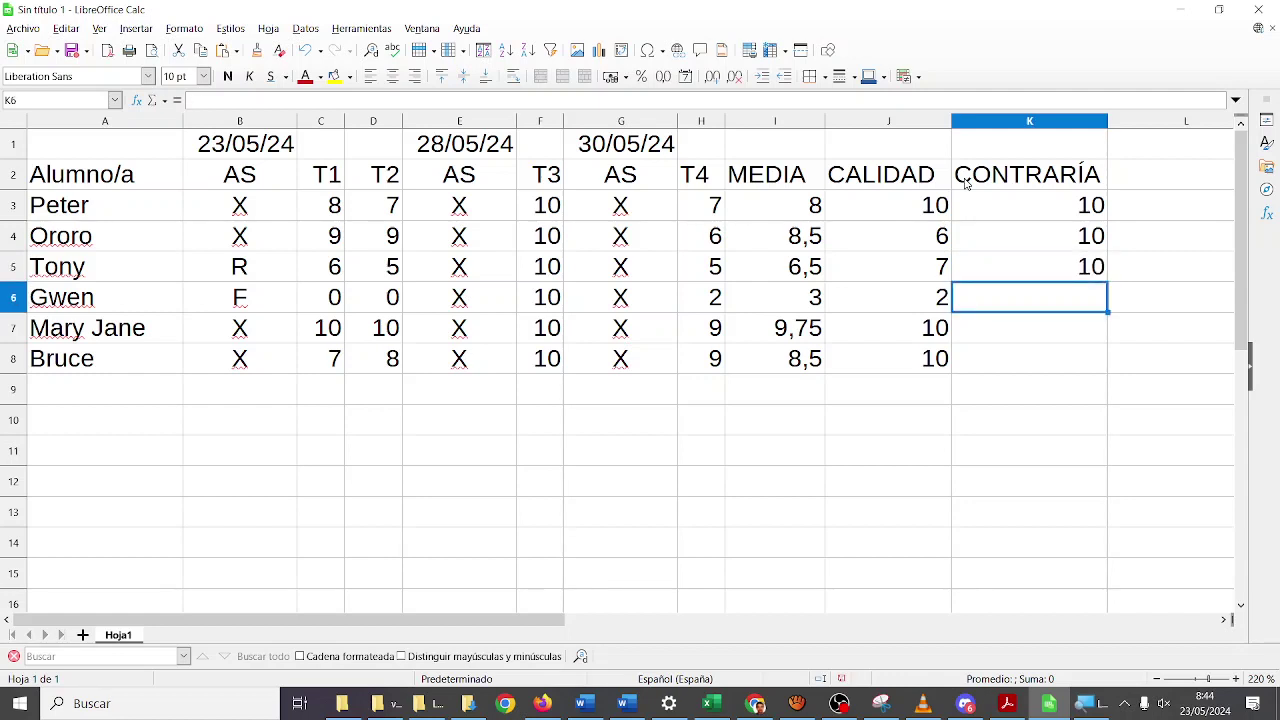
type("0")
key("Return")
type("10")
key("Return")
type("1")
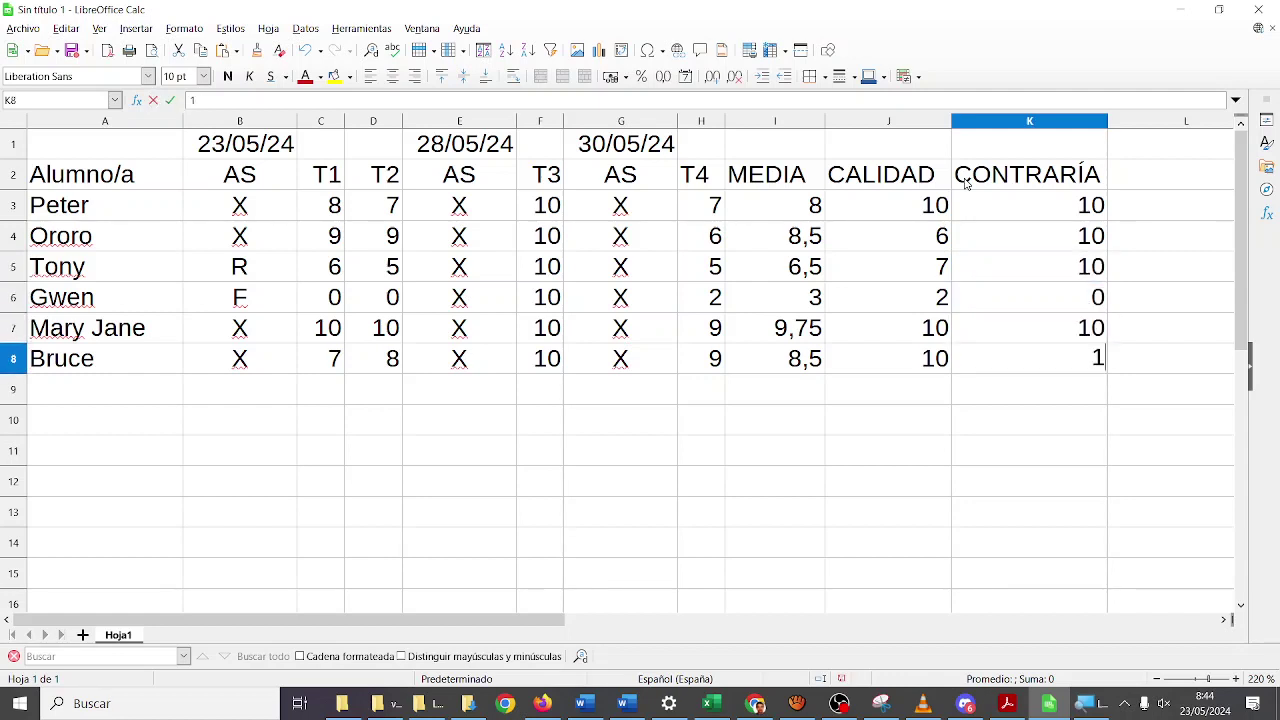
type("0")
key("Up")
key("Up")
key("Up")
key("Up")
key("Up")
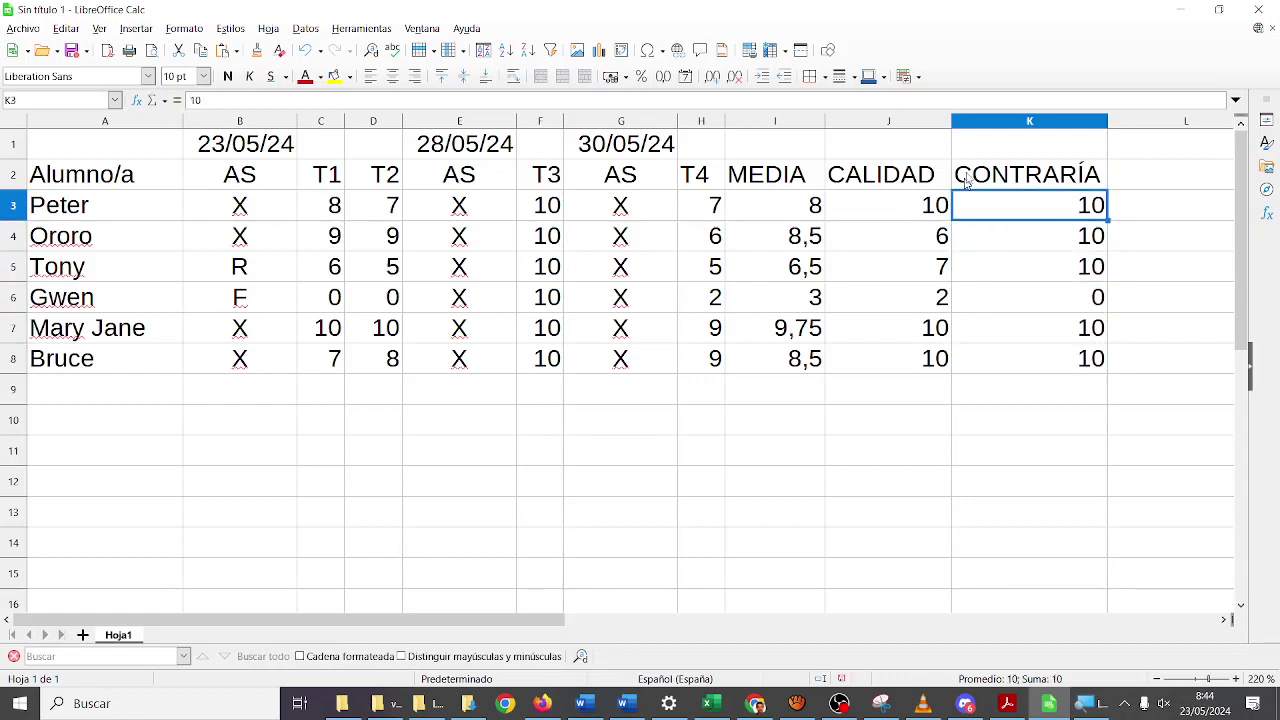
- Correct the heading in K2 to CONTRATARÍA and fit column K's width to its contents
double_click(1101, 170)
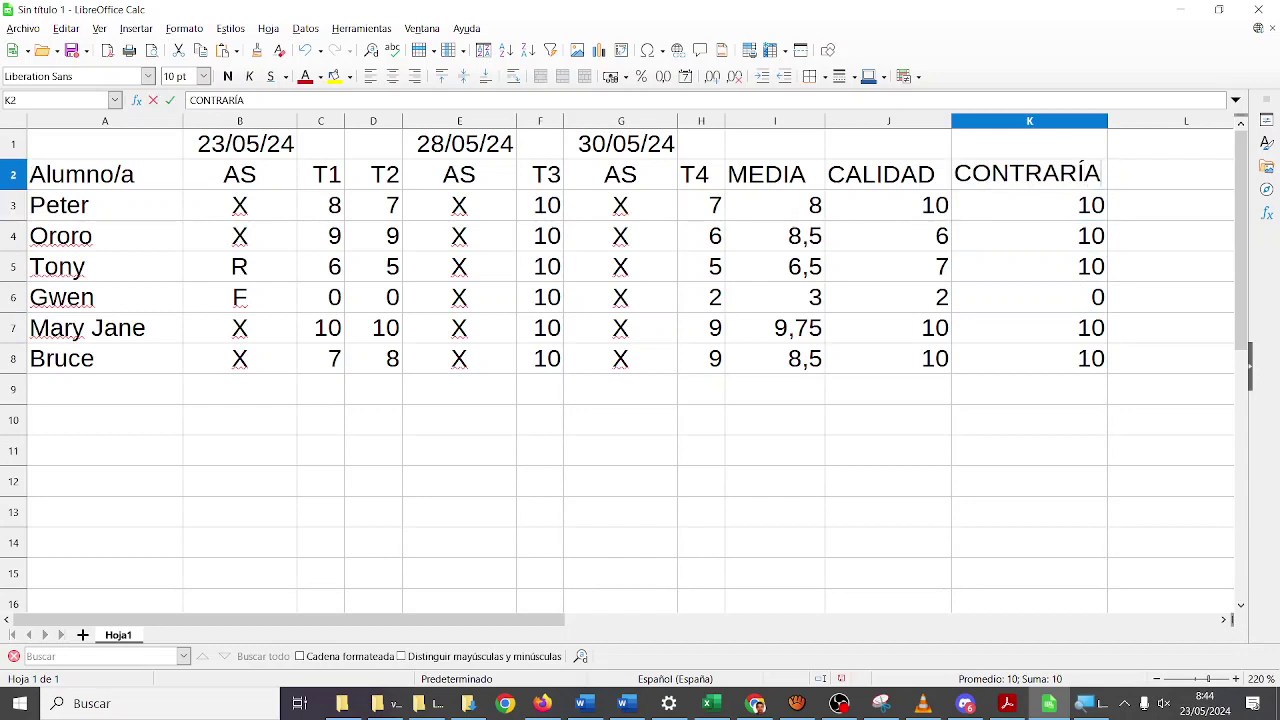
key("BackSpace")
key("BackSpace")
key("BackSpace")
type("TAR")
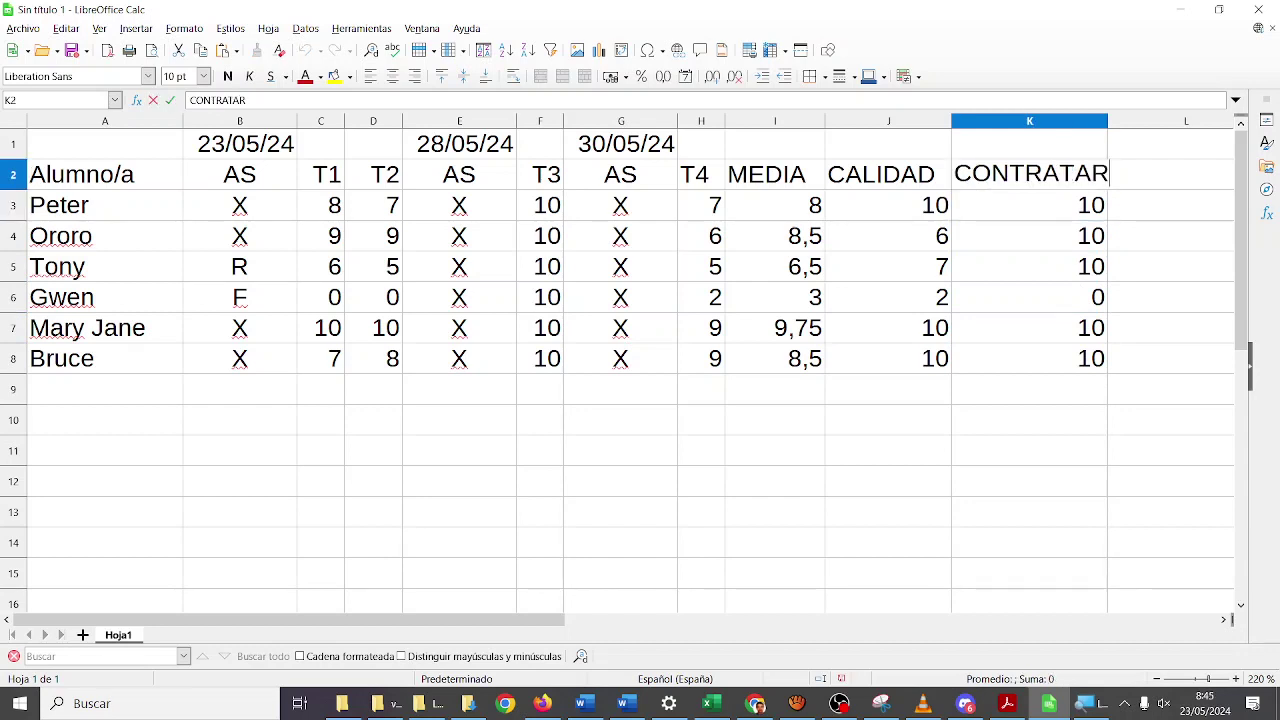
type("ÍA")
key("Tab")
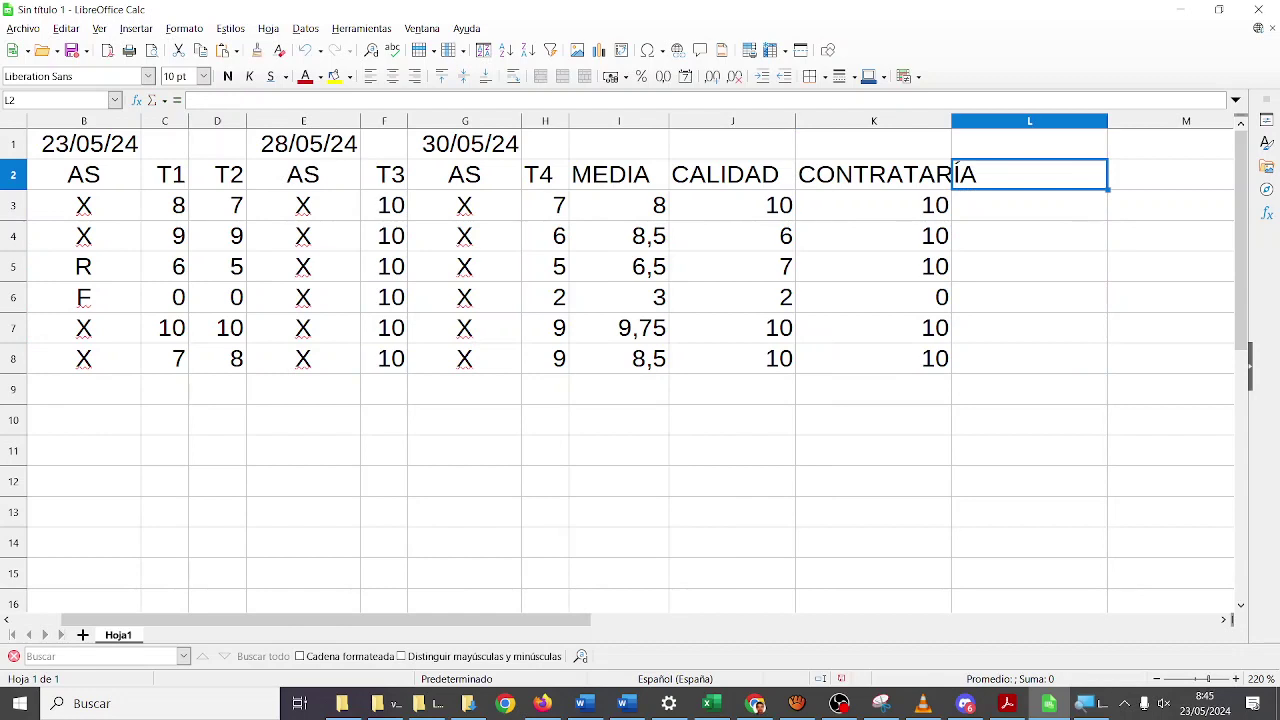
left_click(948, 122)
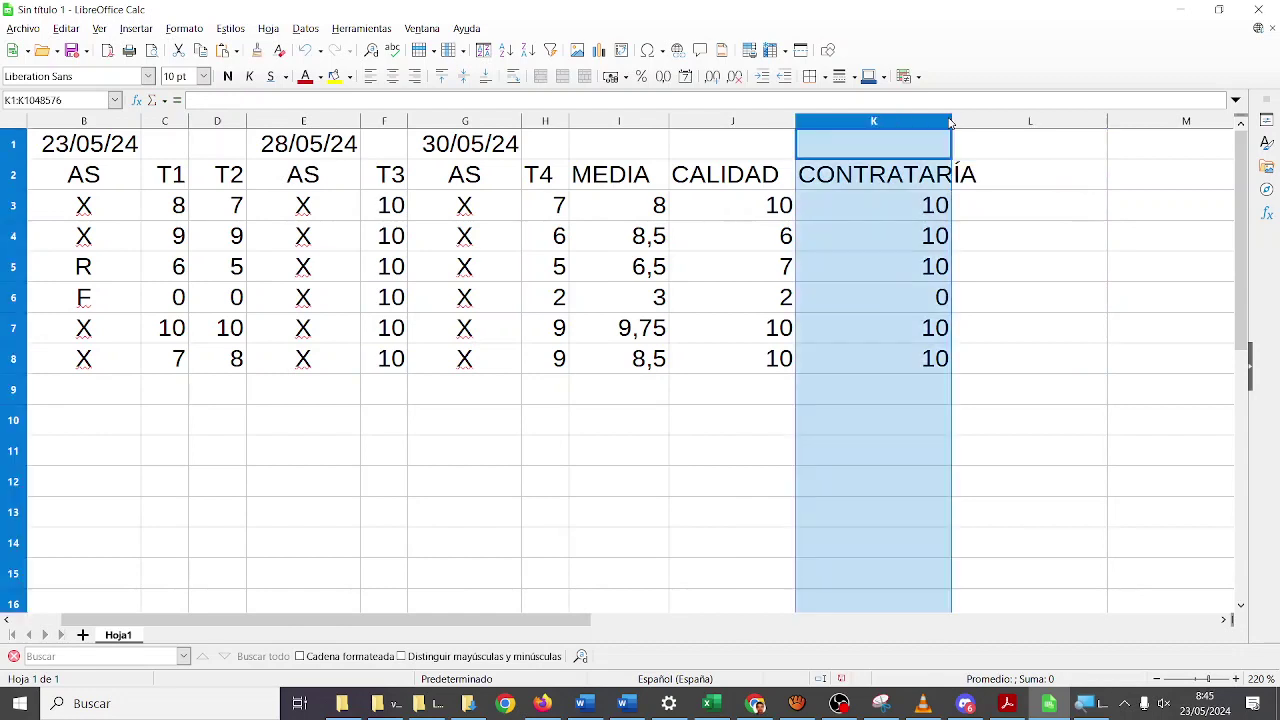
double_click(950, 120)
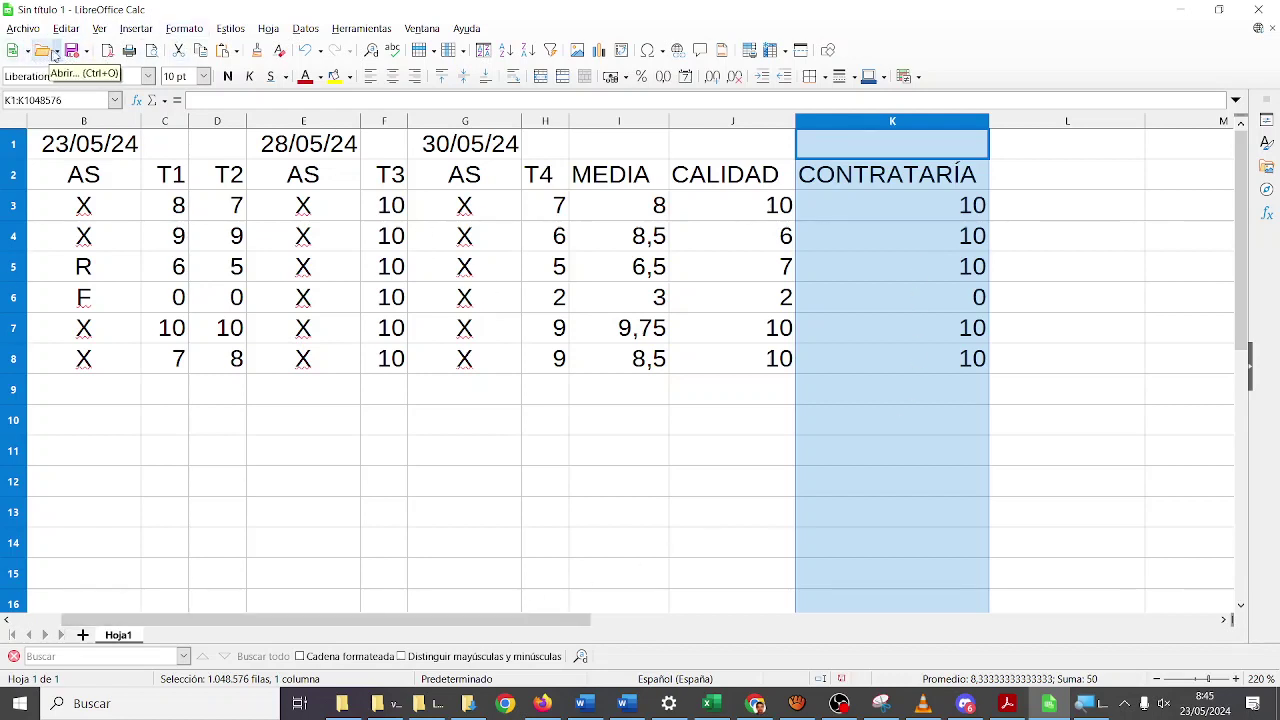
- Save the spreadsheet in the Escritorio folder as COMOPONGOLANOTAS in ODS format
left_click(73, 50)
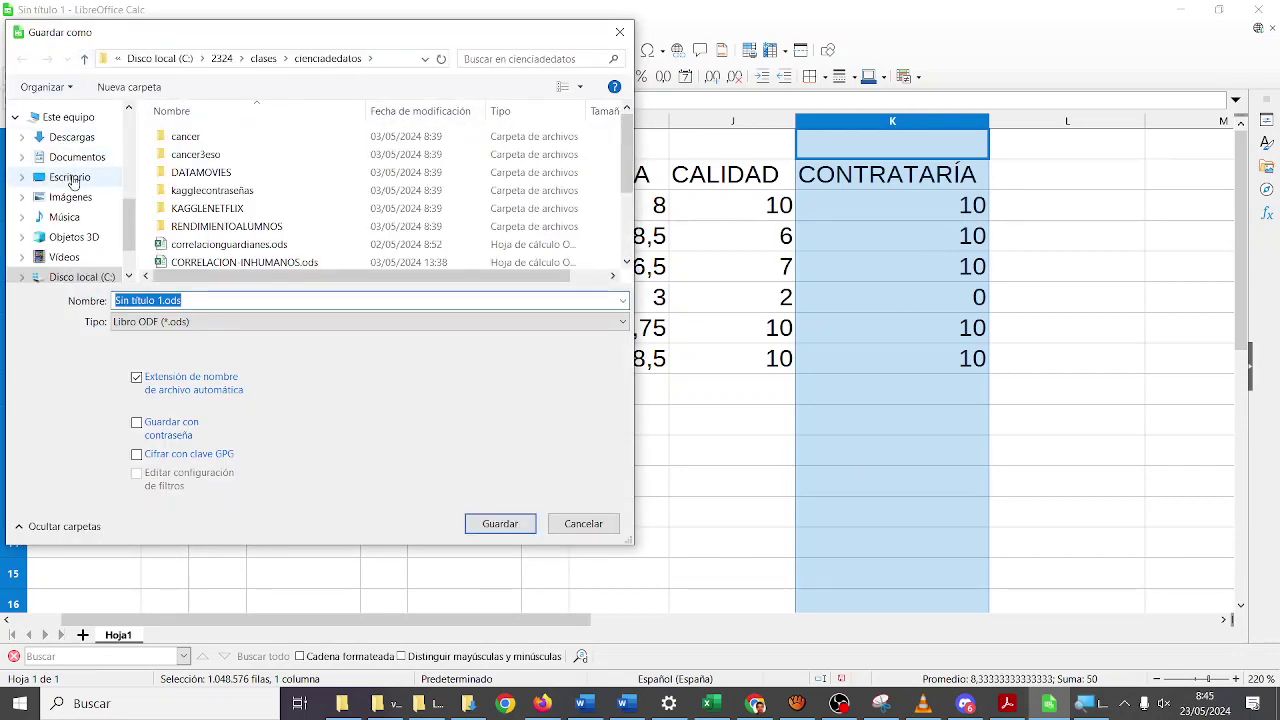
left_click(71, 180)
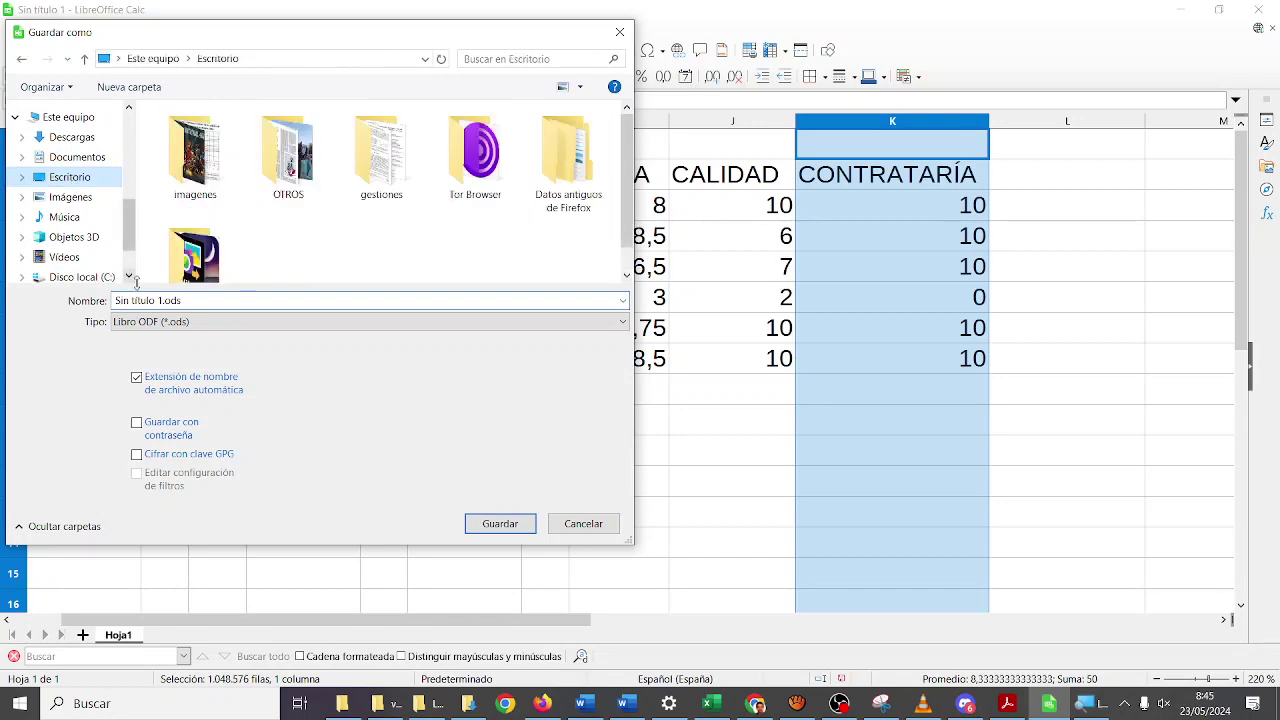
type("COMOP")
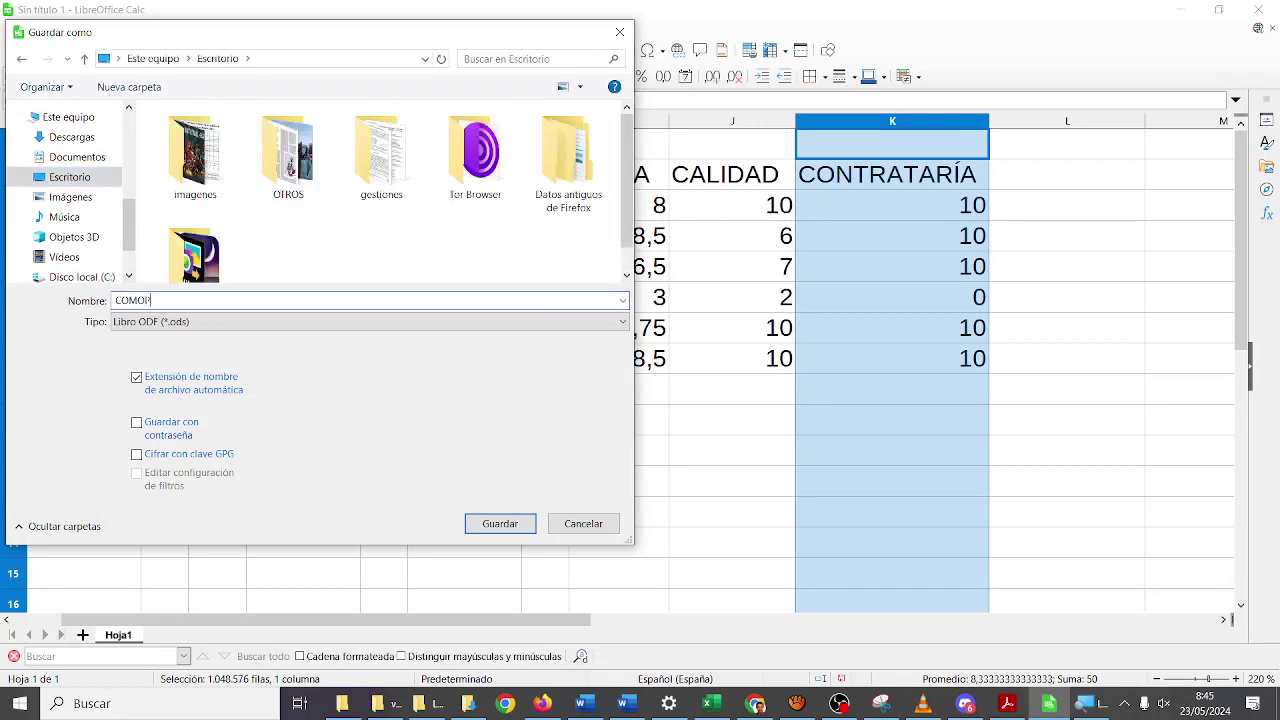
type("ONGOLANOTAS")
key("Return")
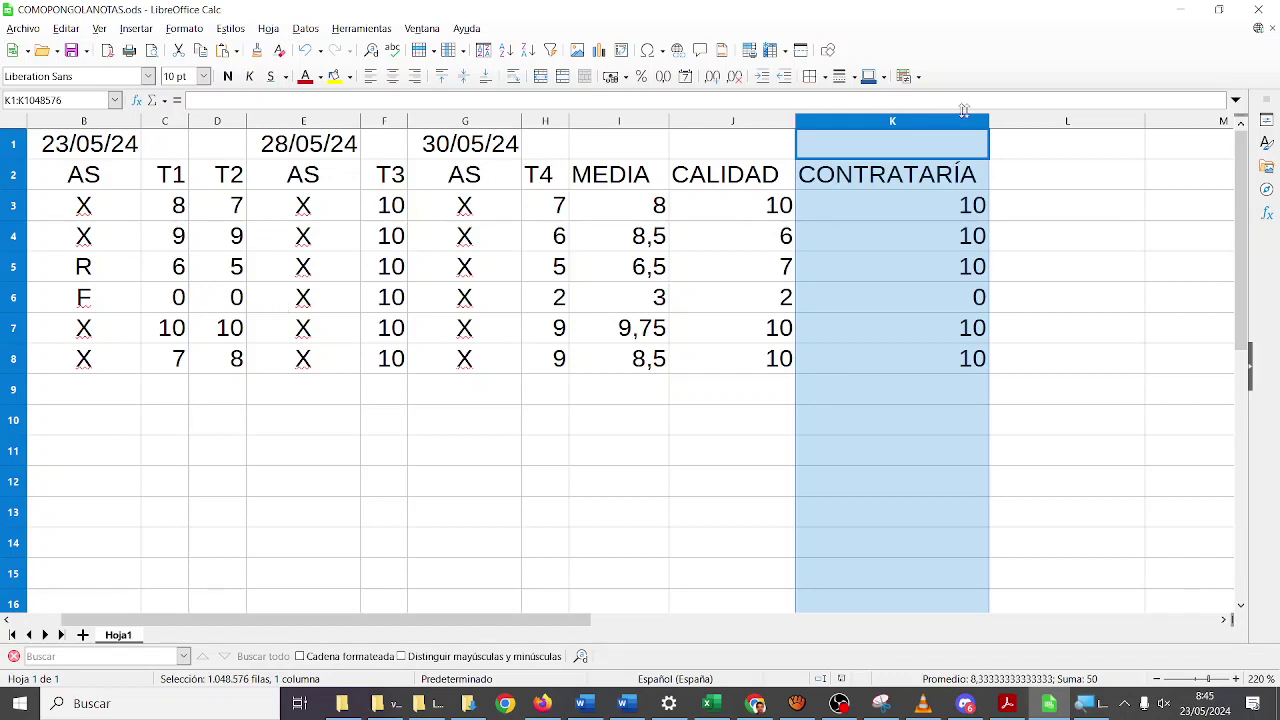
- Start a weighted grade formula in L3 with 0,7 times the MEDIA value in I3
left_click(1016, 166)
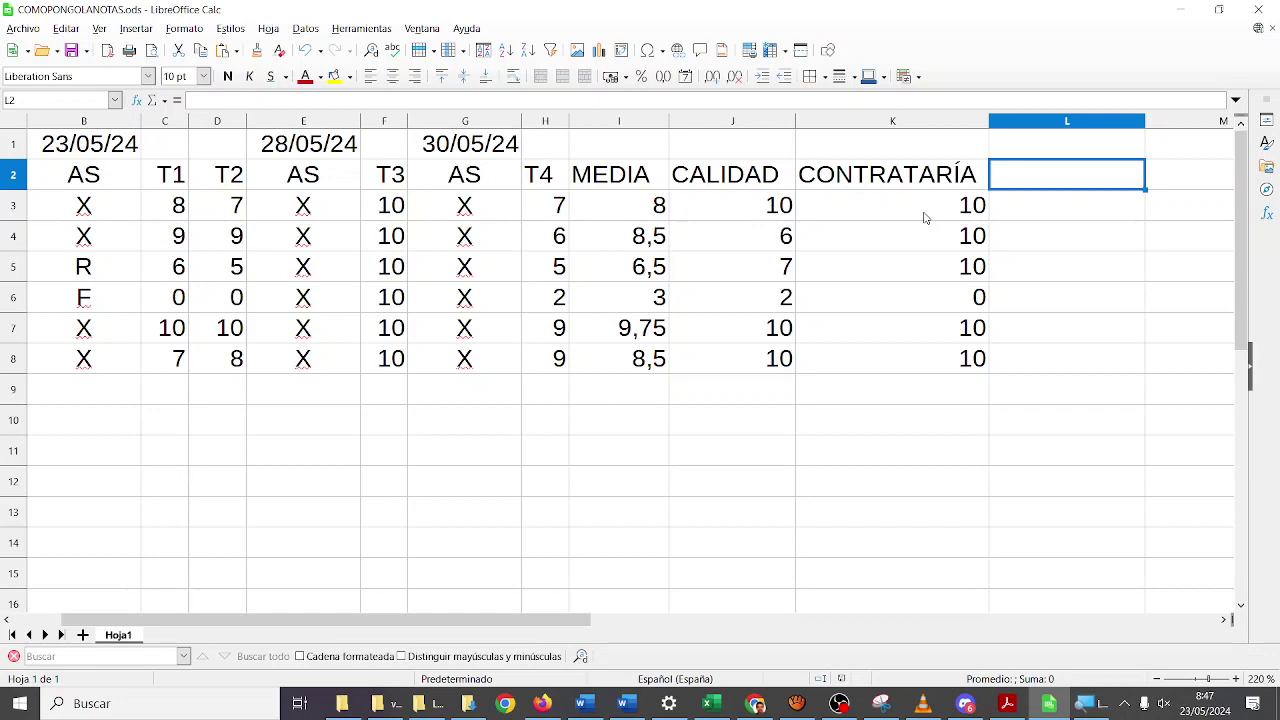
key("Down")
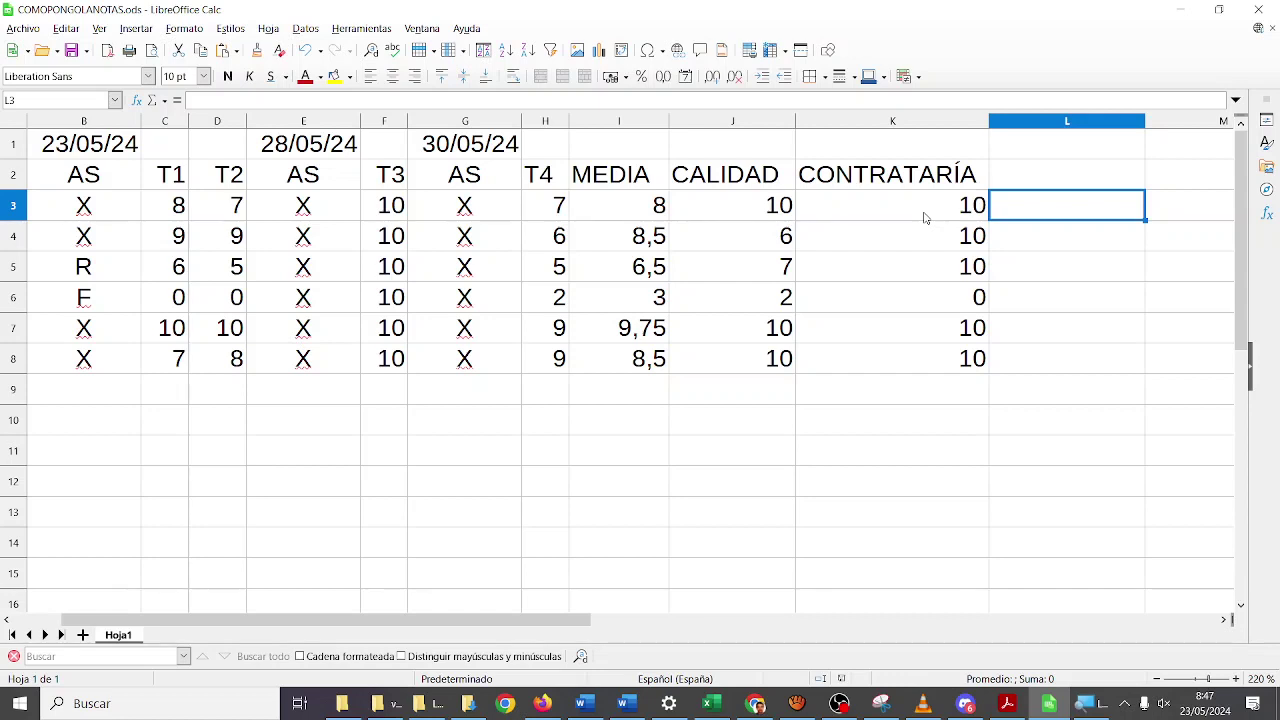
type("=")
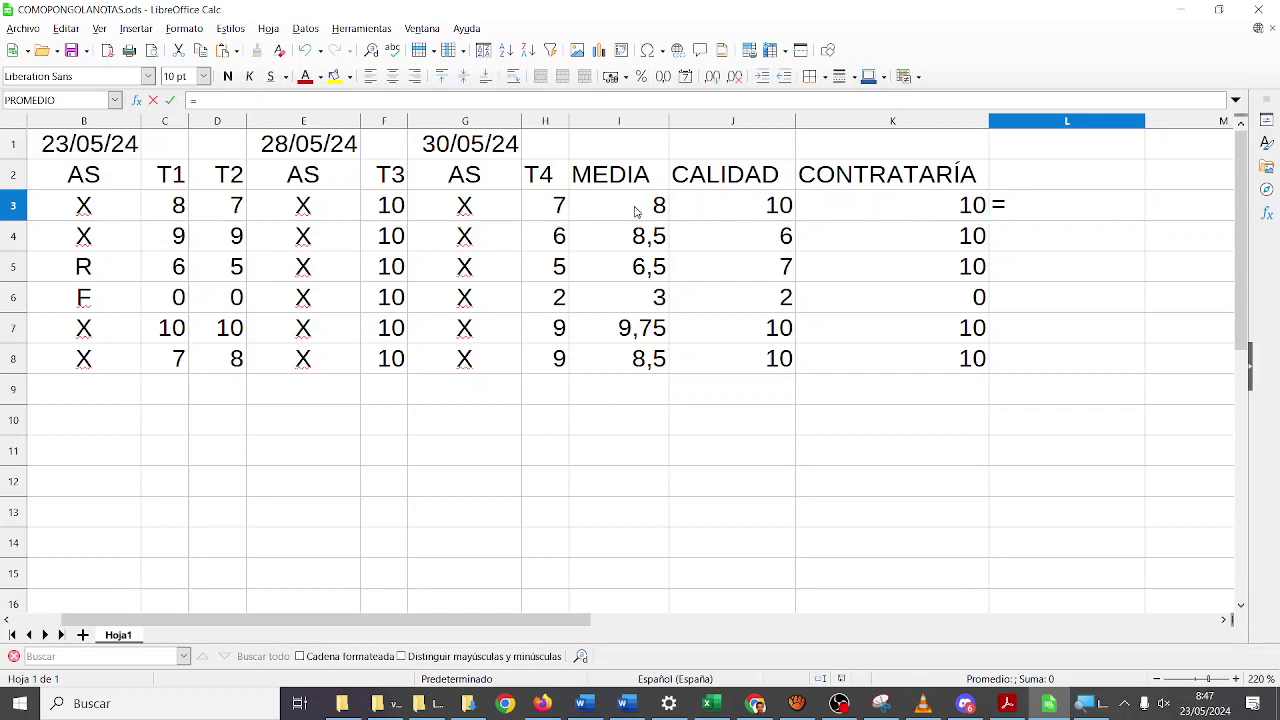
type("0,8*")
left_click(648, 215)
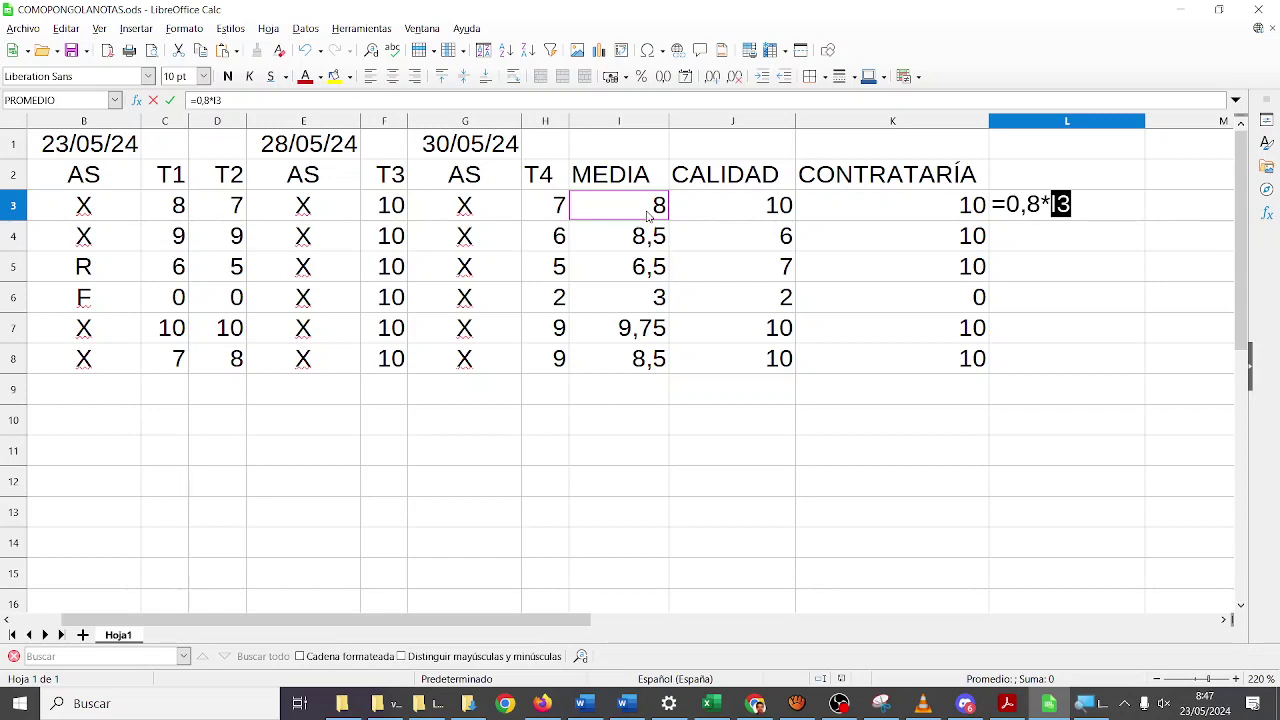
key("BackSpace")
key("BackSpace")
key("BackSpace")
type("7")
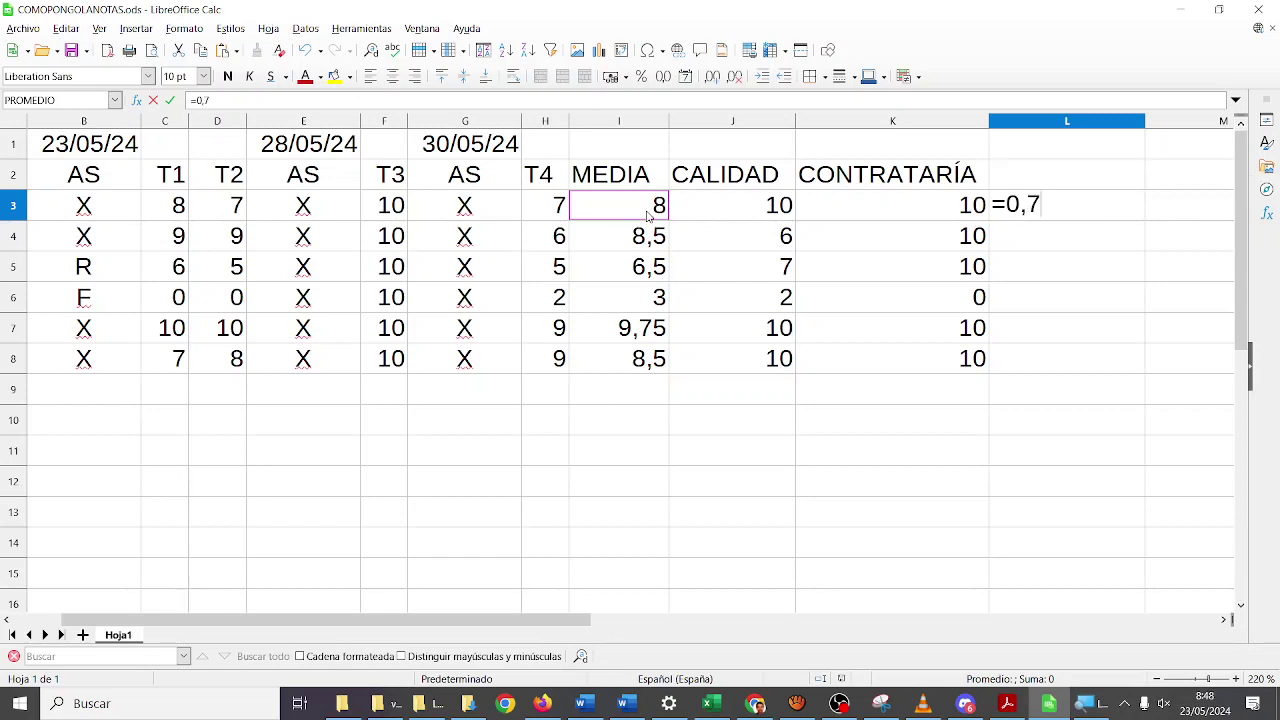
type("*")
left_click(648, 215)
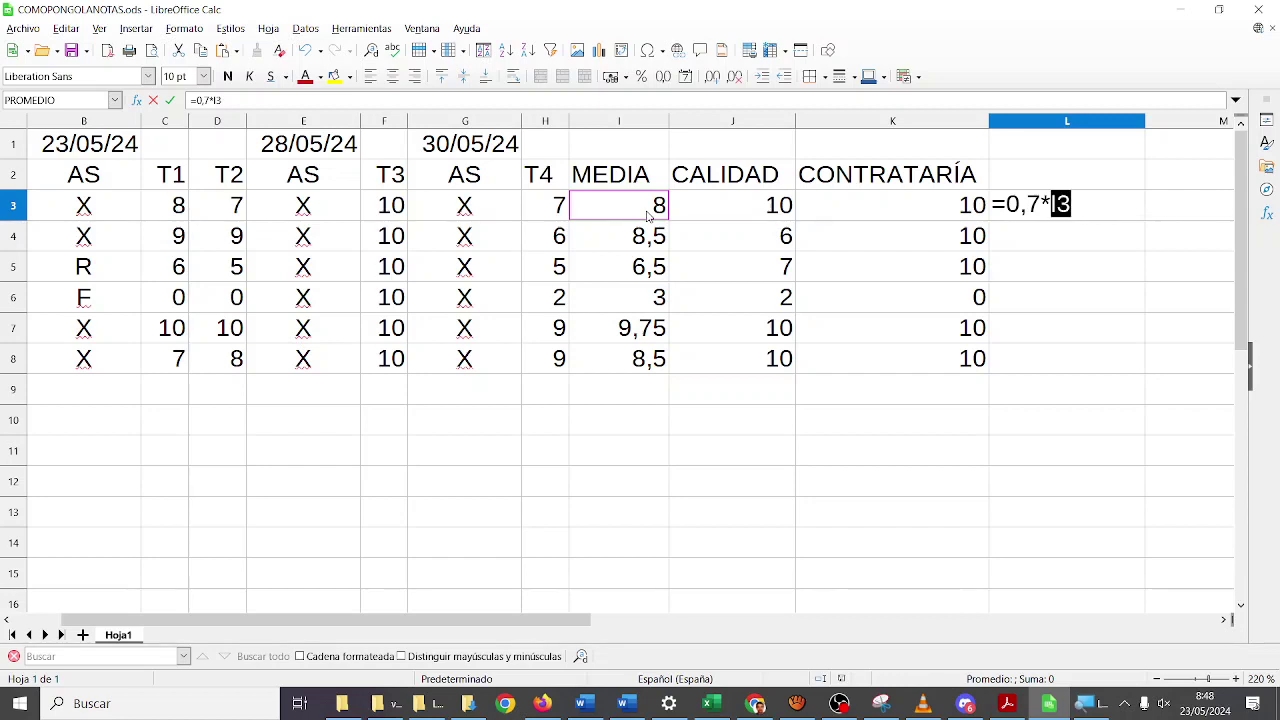
- Complete the L3 formula by adding 0,2 times CALIDAD (J3) and 0,1 times CONTRATARÍA (K3)
type("+0,")
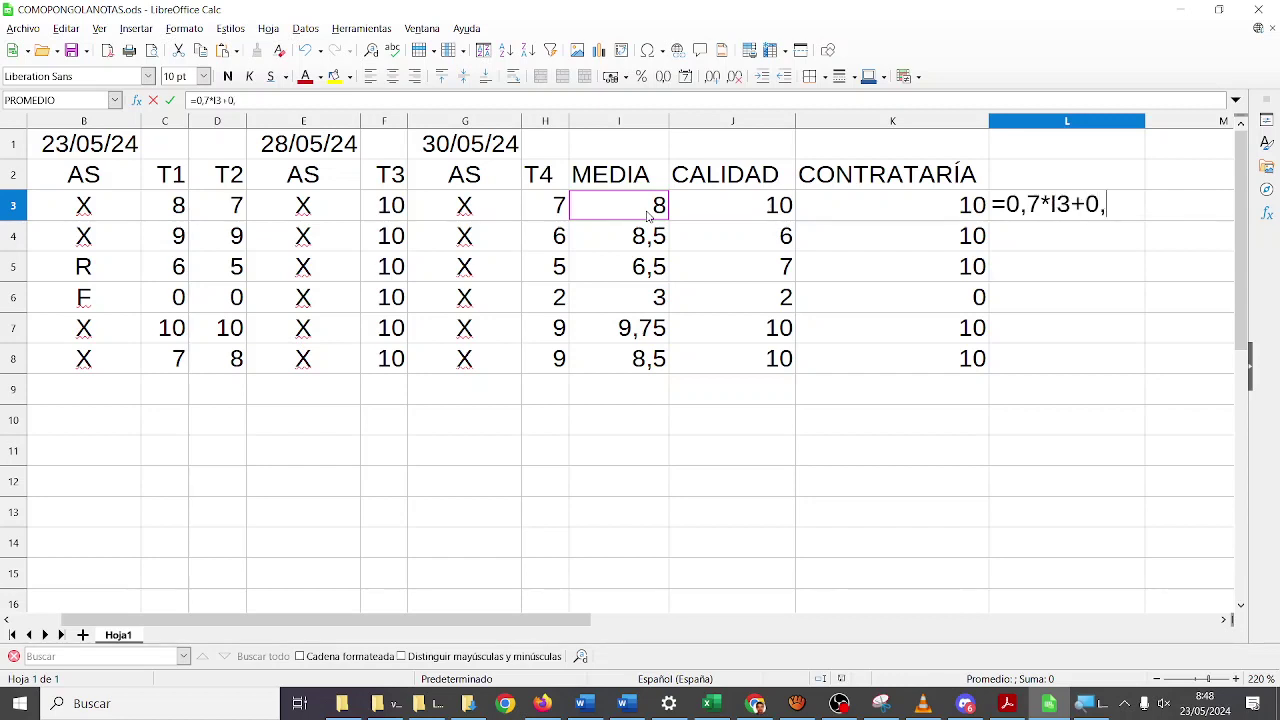
type("2*")
left_click(766, 208)
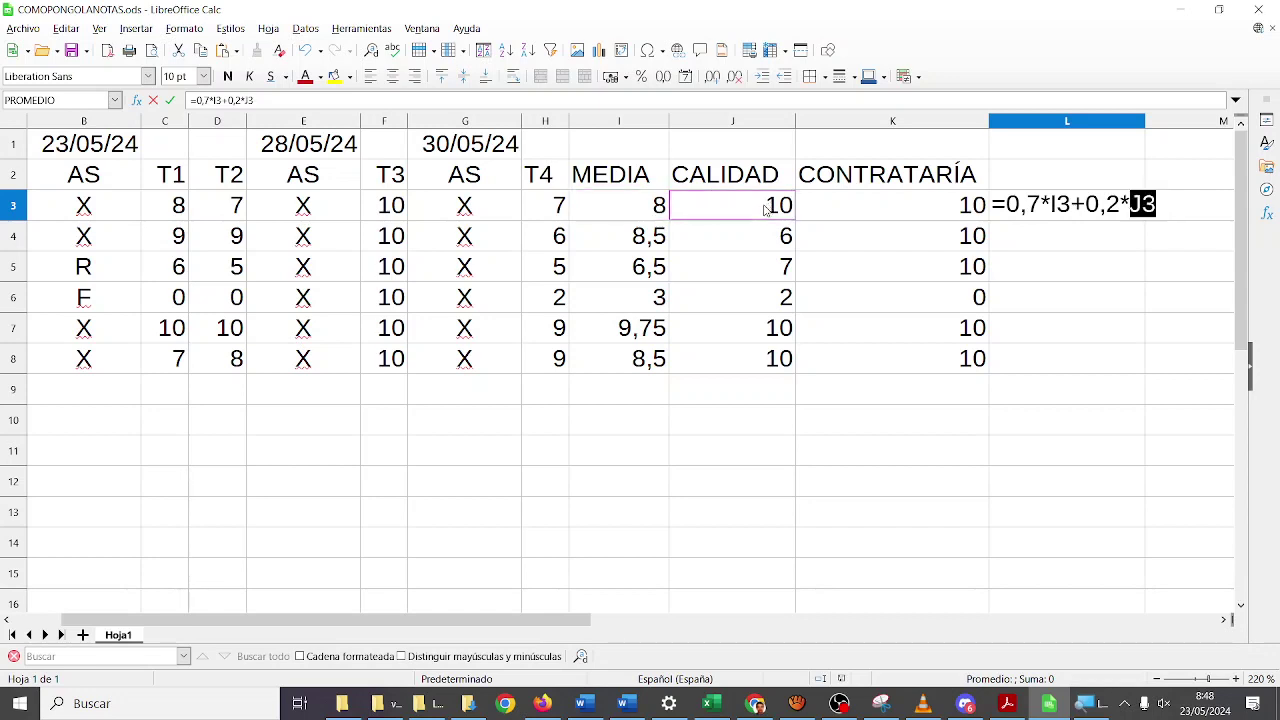
type("+")
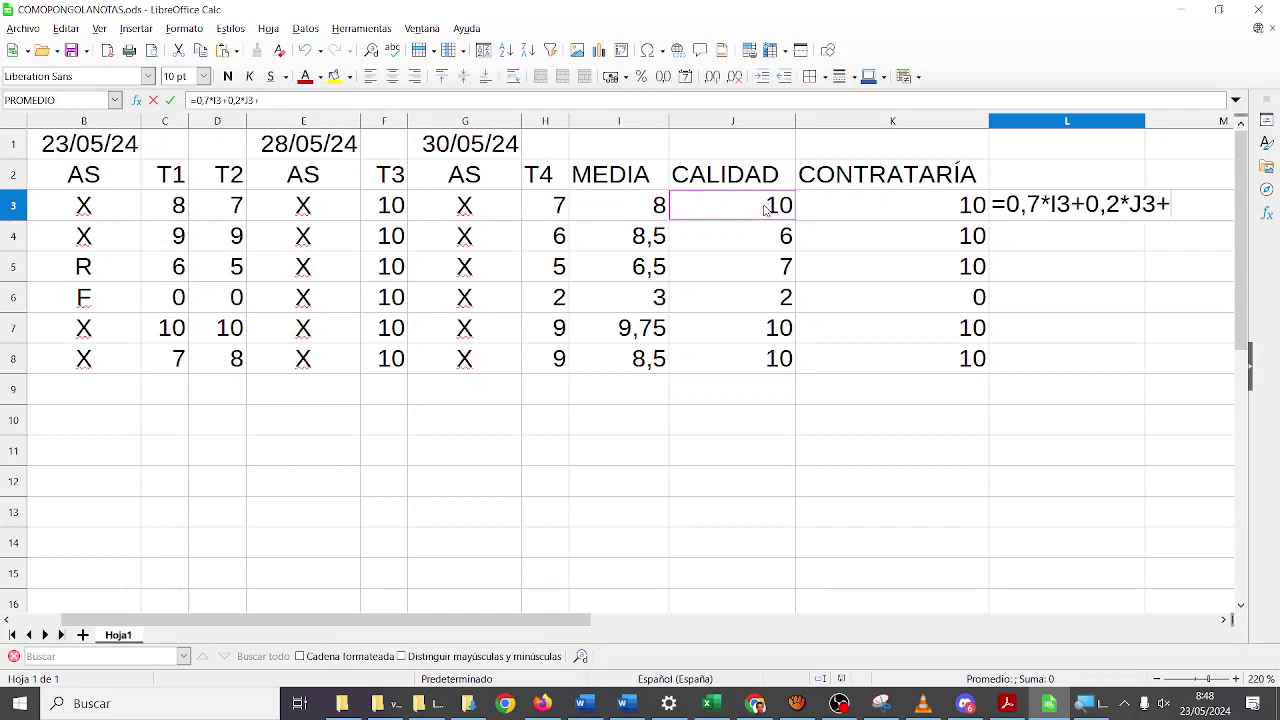
type("0,1*")
left_click(897, 210)
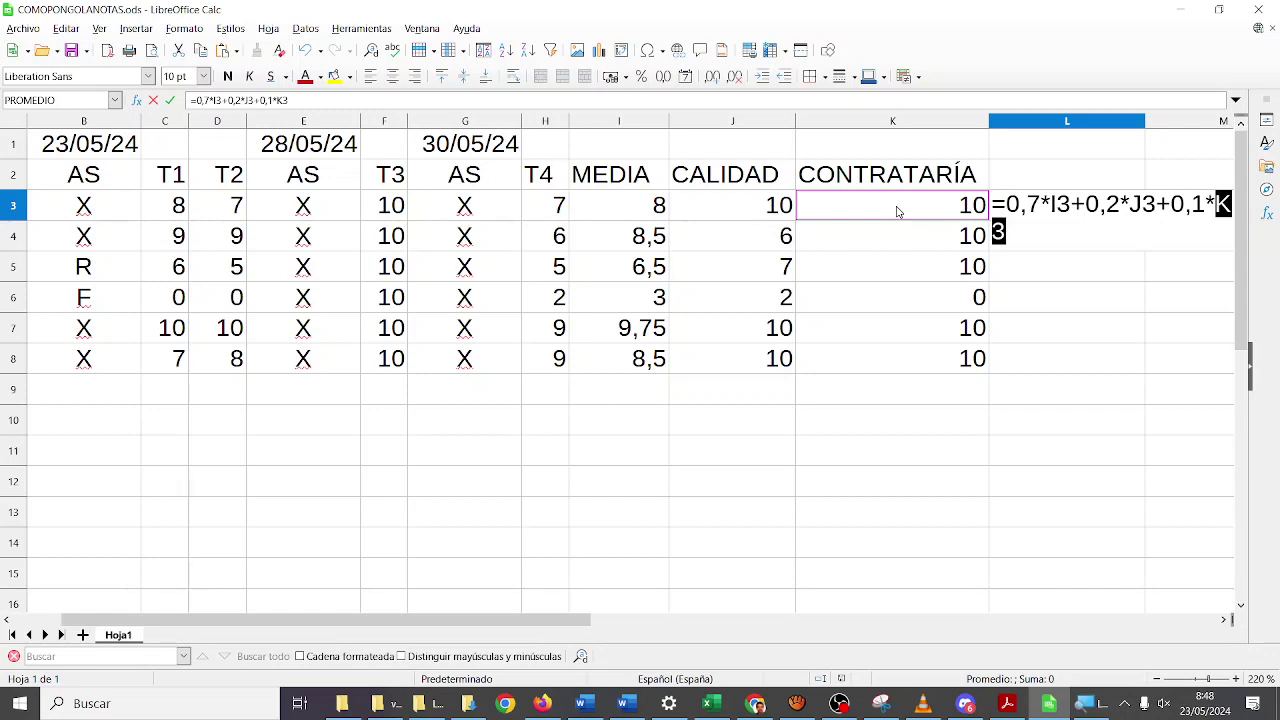
key("Return")
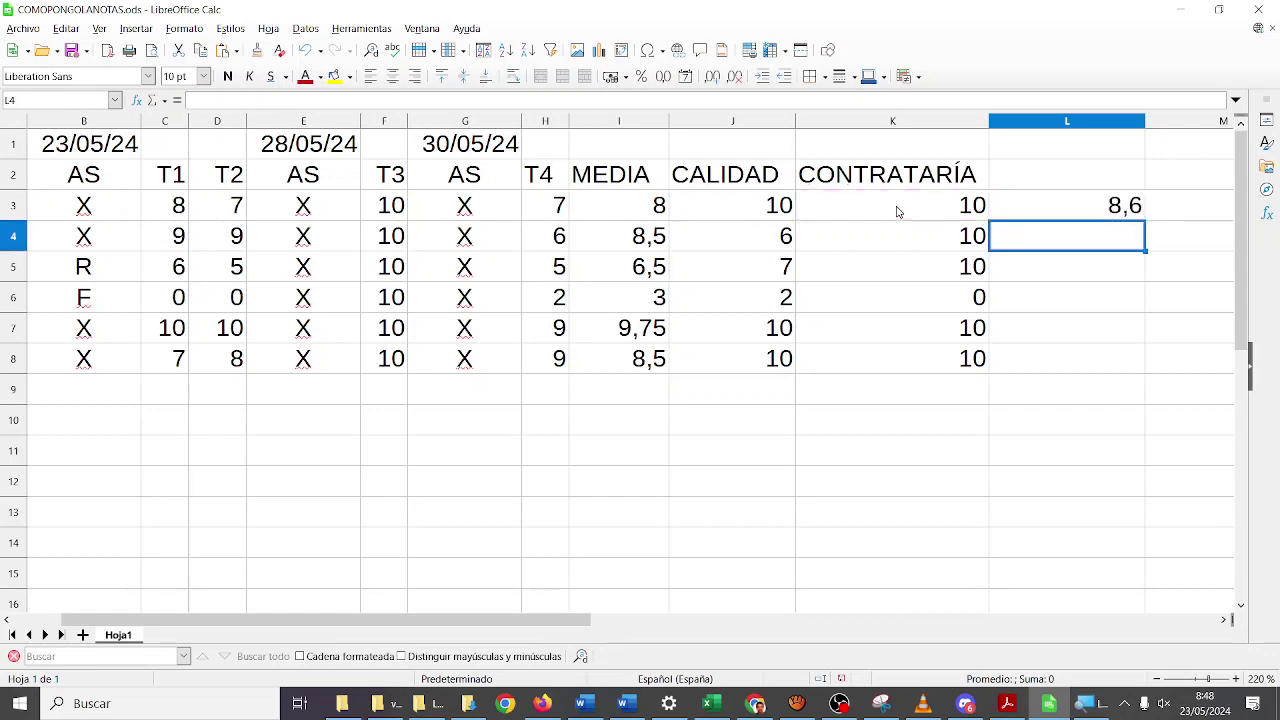
- Fill the weighted grade formula from L3 down to L8
key("Up")
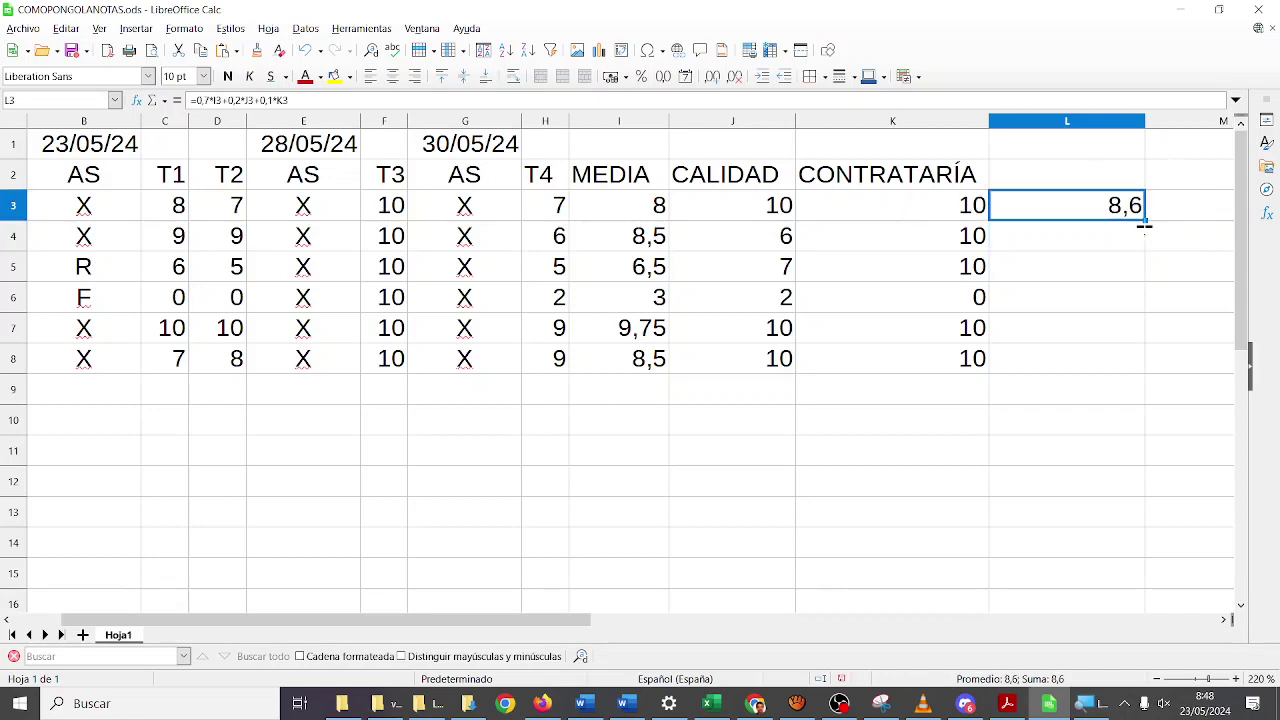
left_click_drag(1144, 219, 1130, 366)
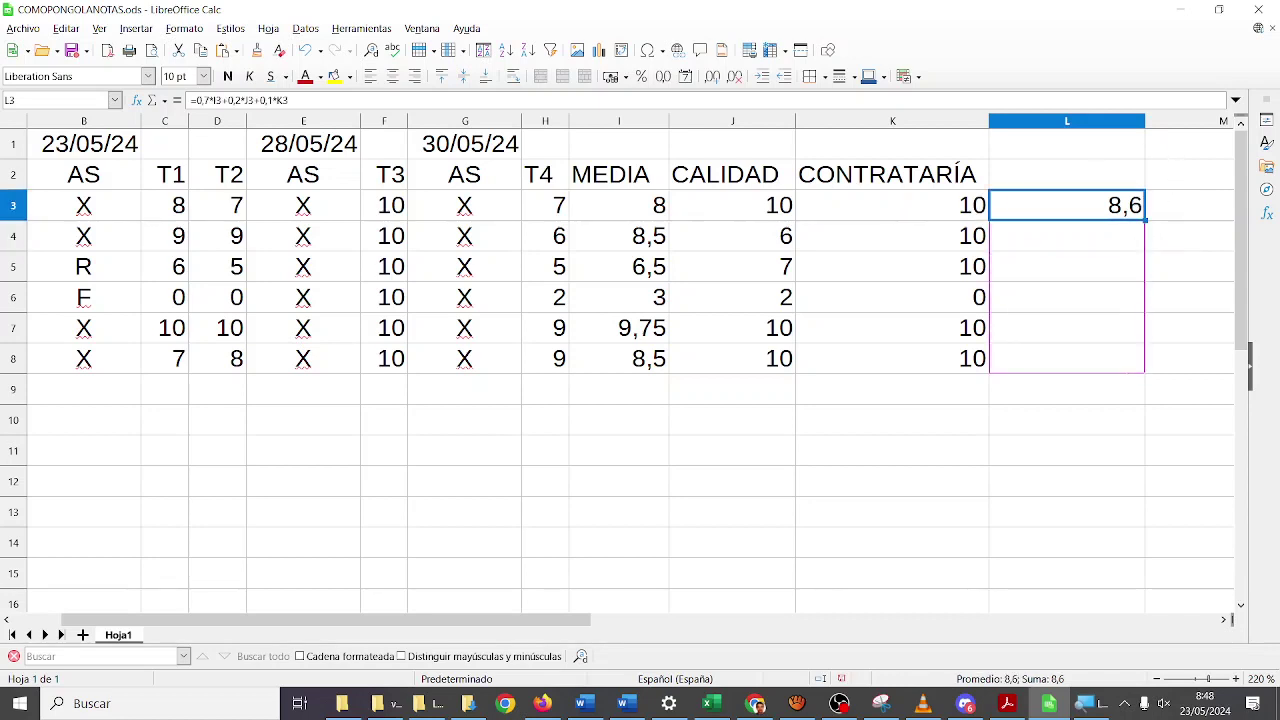
left_click_drag(1130, 366, 1130, 366)
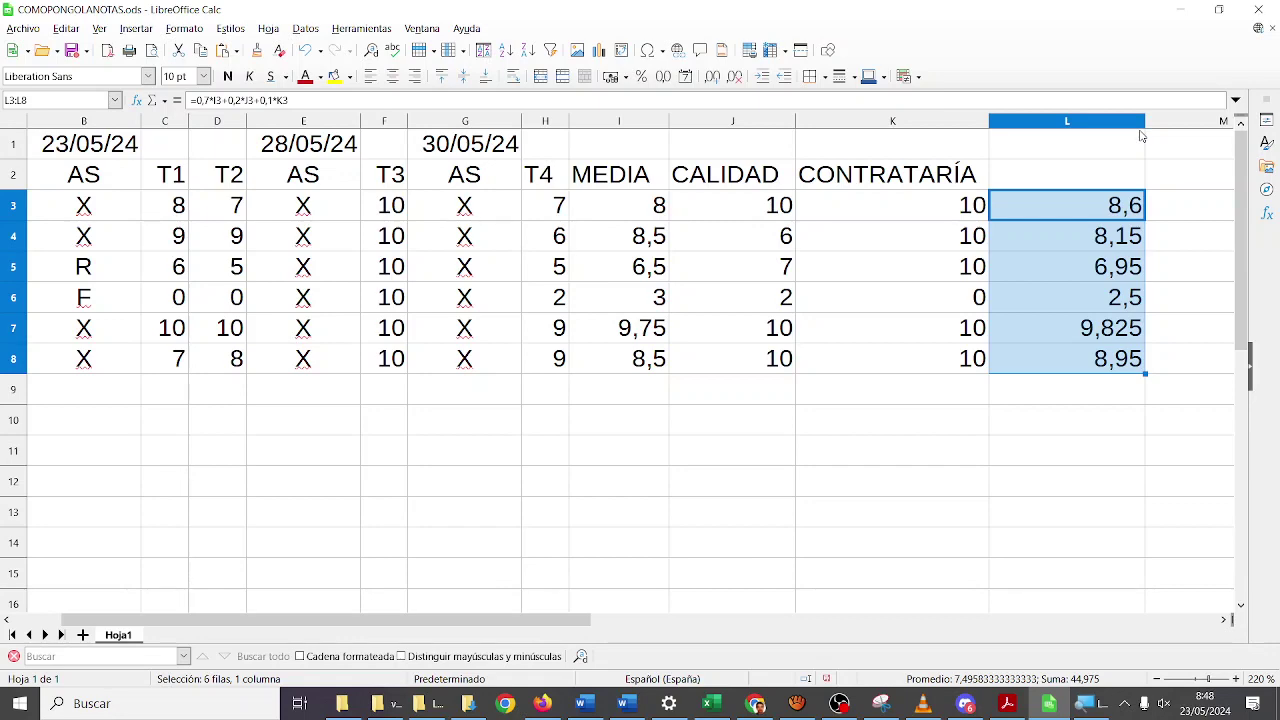
- Format the weighted grades in L3:L8 to show two decimal places
scroll(1141, 135, "down", 1)
scroll(1006, 261, "up", 1)
left_click(735, 77)
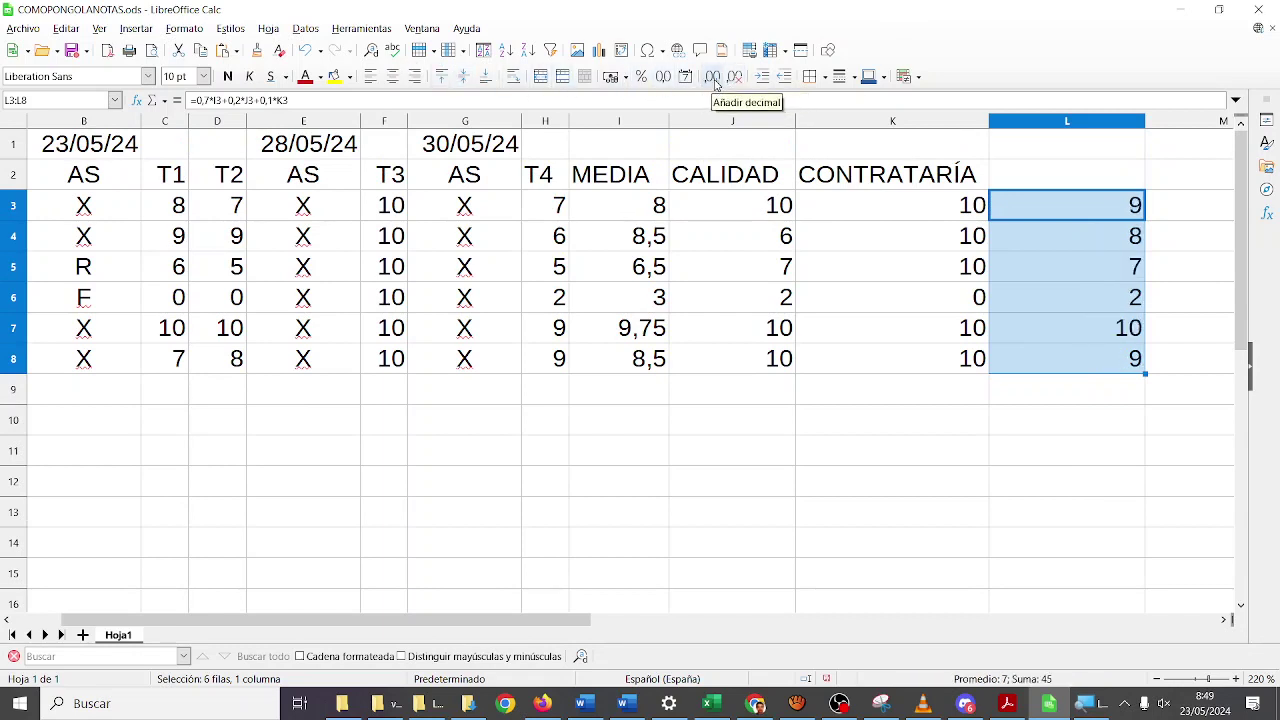
left_click(713, 78)
left_click(713, 78)
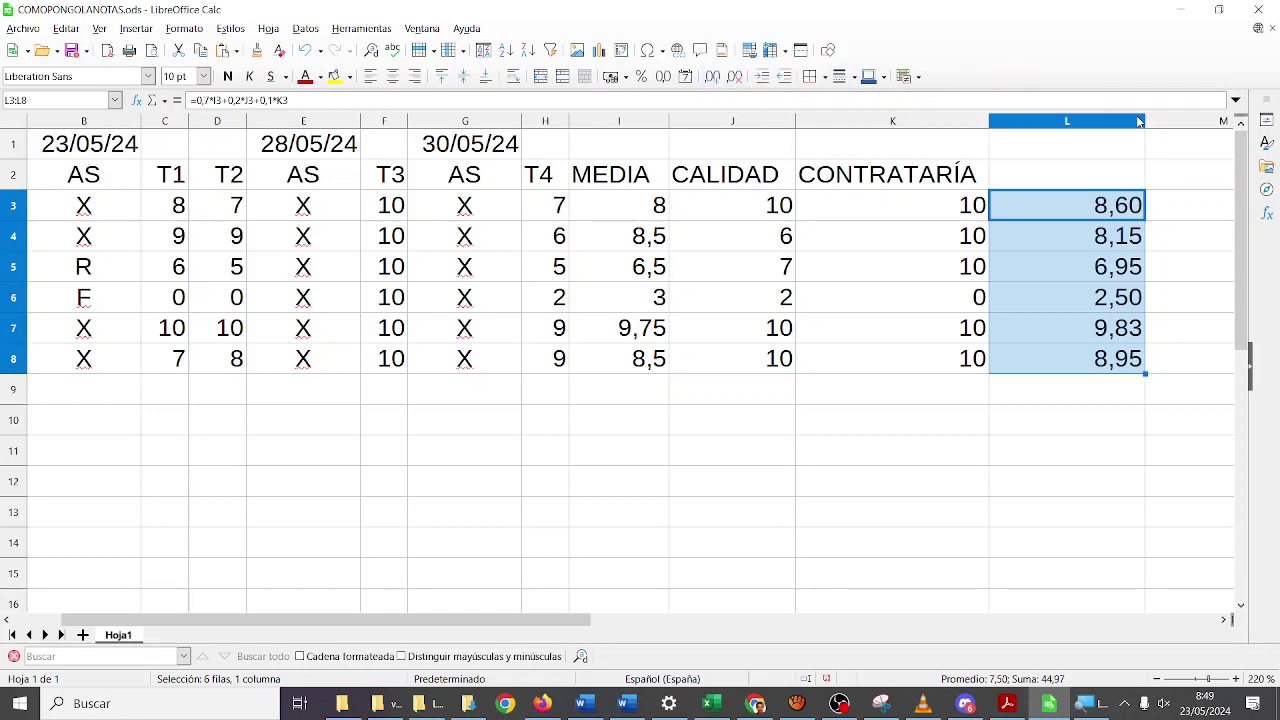
- Fit column L to its contents and widen it slightly to leave room for a header
double_click(1144, 121)
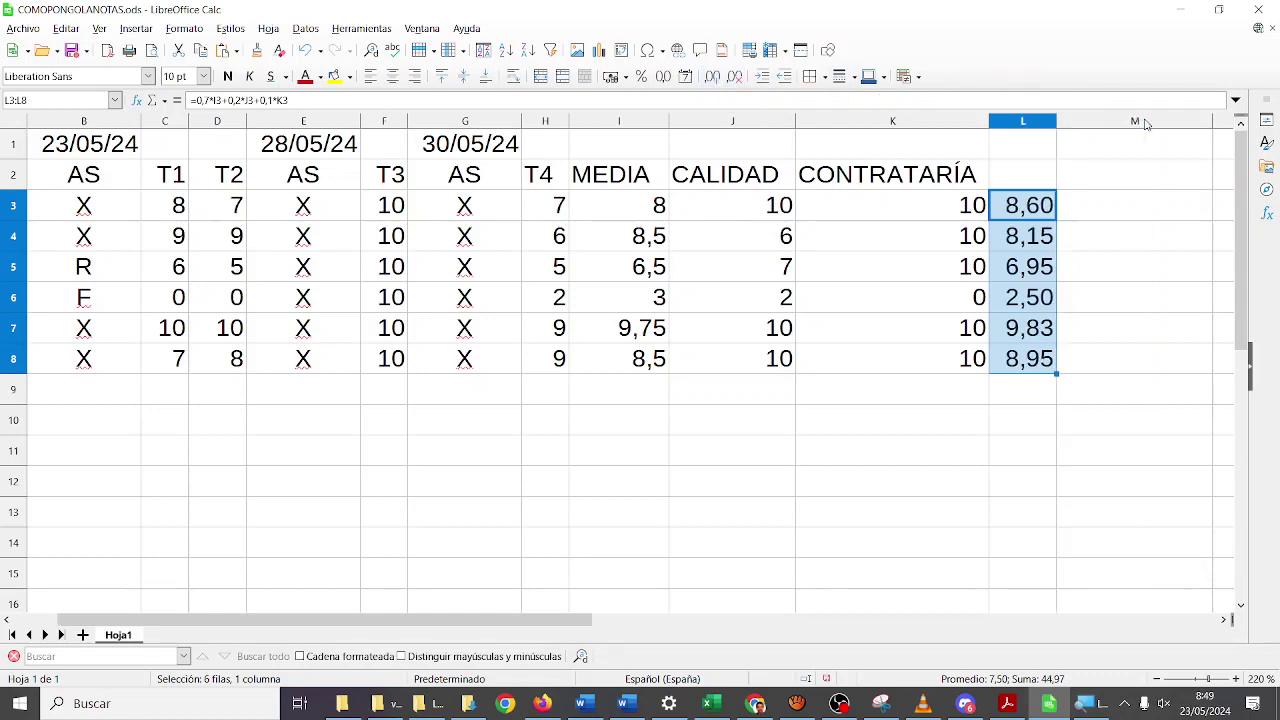
left_click(1050, 121)
left_click_drag(1057, 121, 1089, 121)
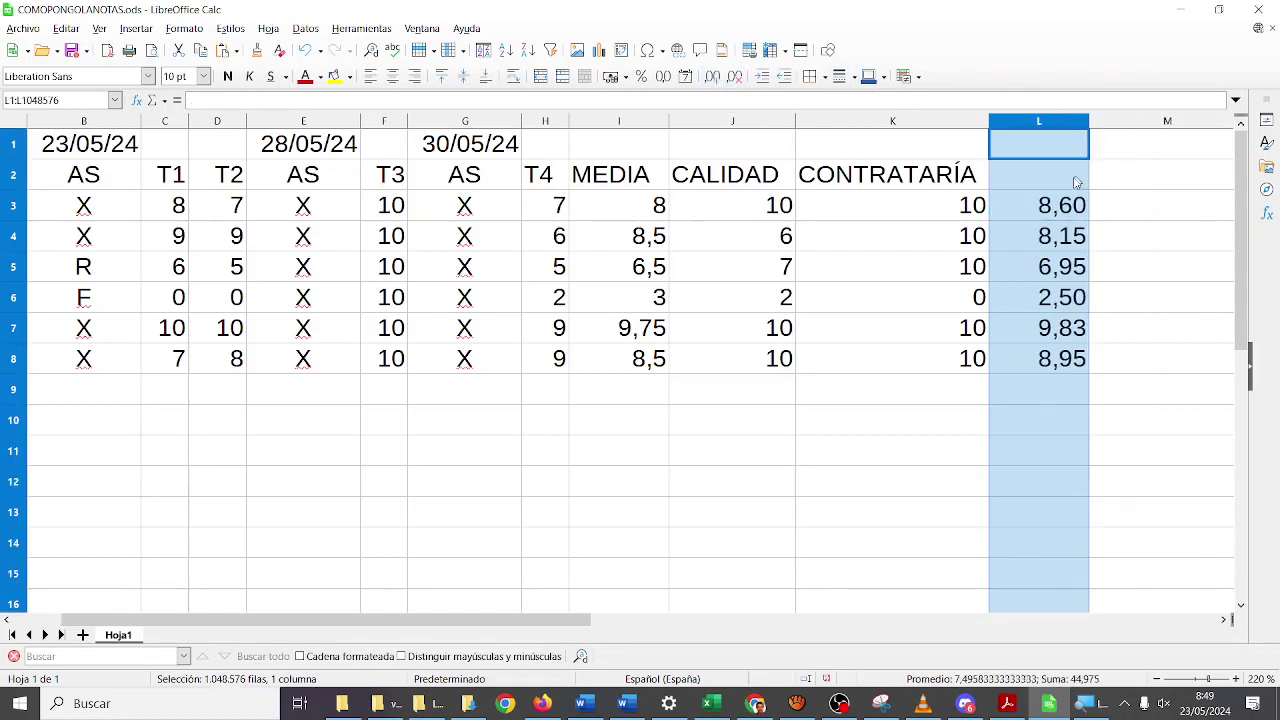
- Enter the header NANT in L2 above the weighted grades and the header NFINAL in M2
left_click(1055, 190)
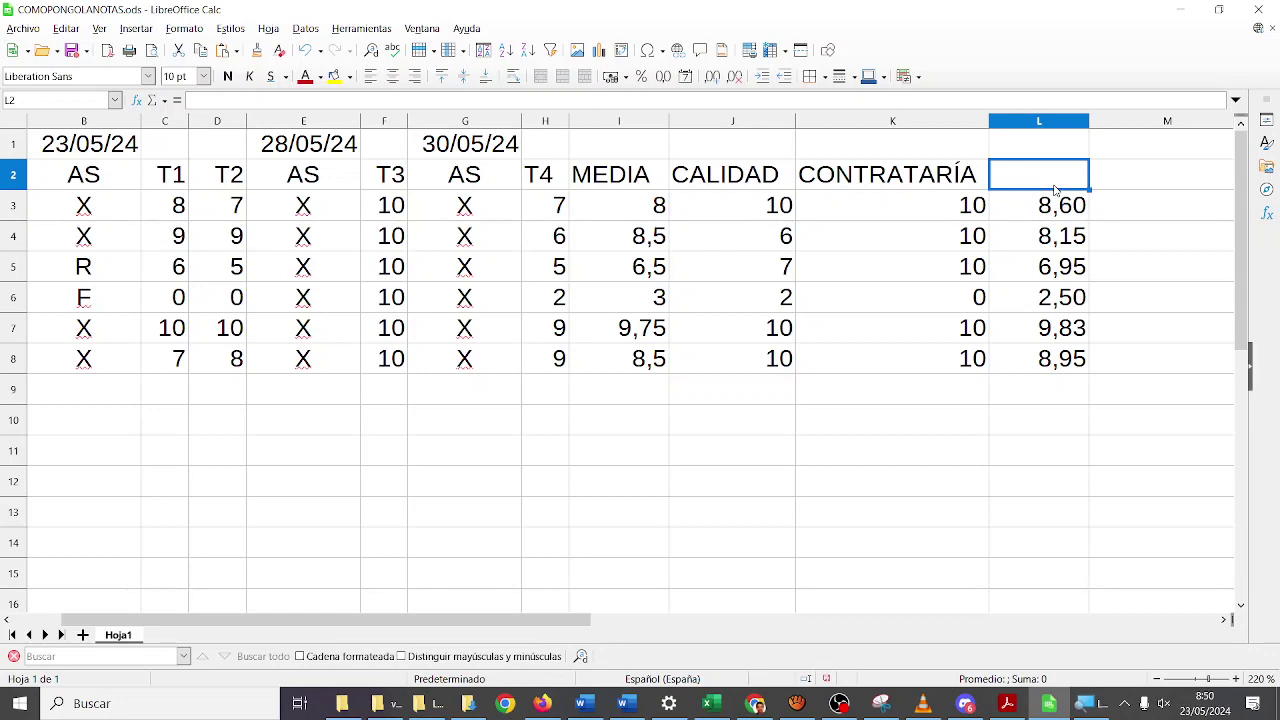
type("NMEDIA")
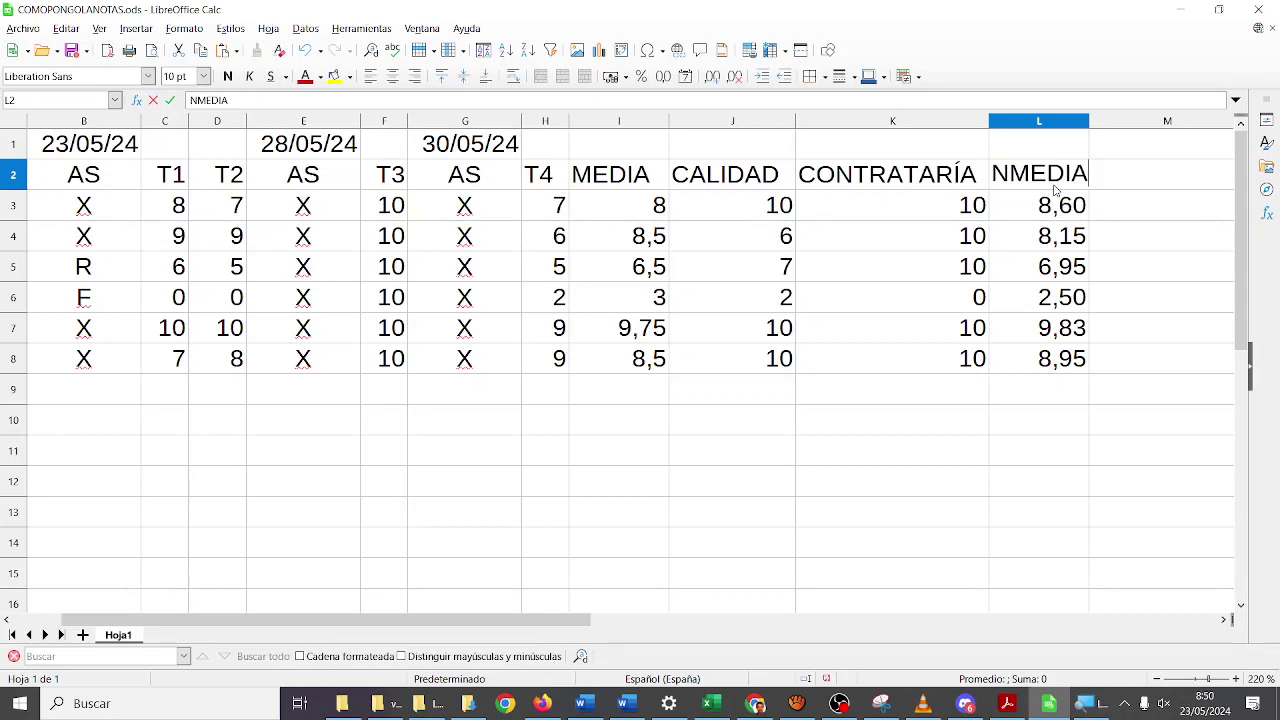
key("BackSpace")
key("BackSpace")
key("BackSpace")
key("BackSpace")
key("BackSpace")
key("BackSpace")
type("NANT")
key("Tab")
type("NFI")
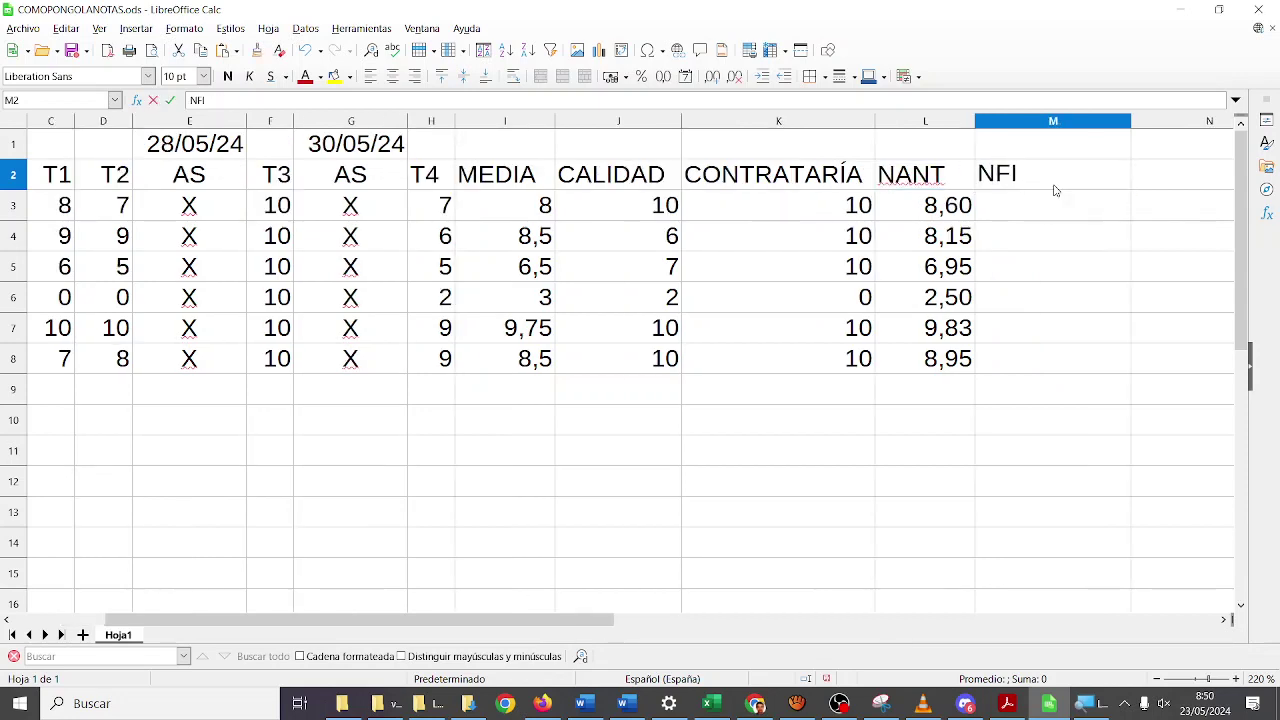
type("NAL")
- Narrow the CONTRATARÍA column K, the T2 column D and the first attendance column B to make the table more compact
left_click_drag(590, 620, 449, 625)
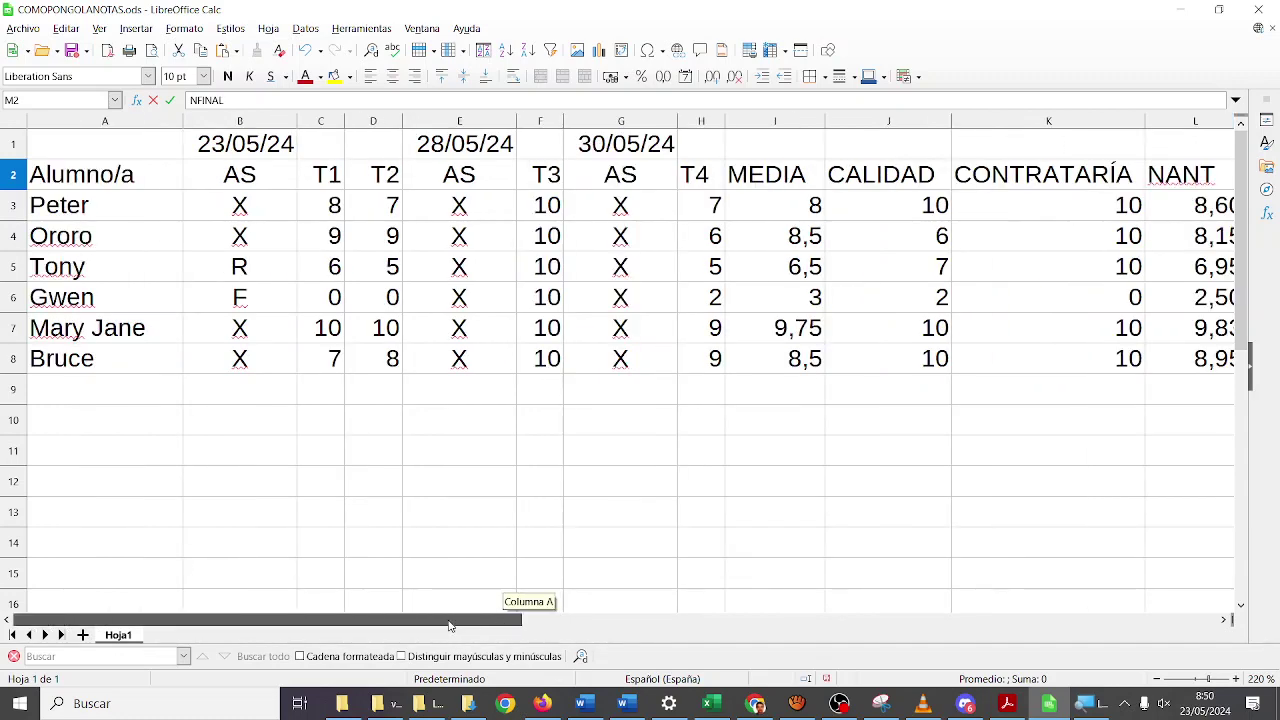
left_click(1142, 122)
left_click(1146, 122)
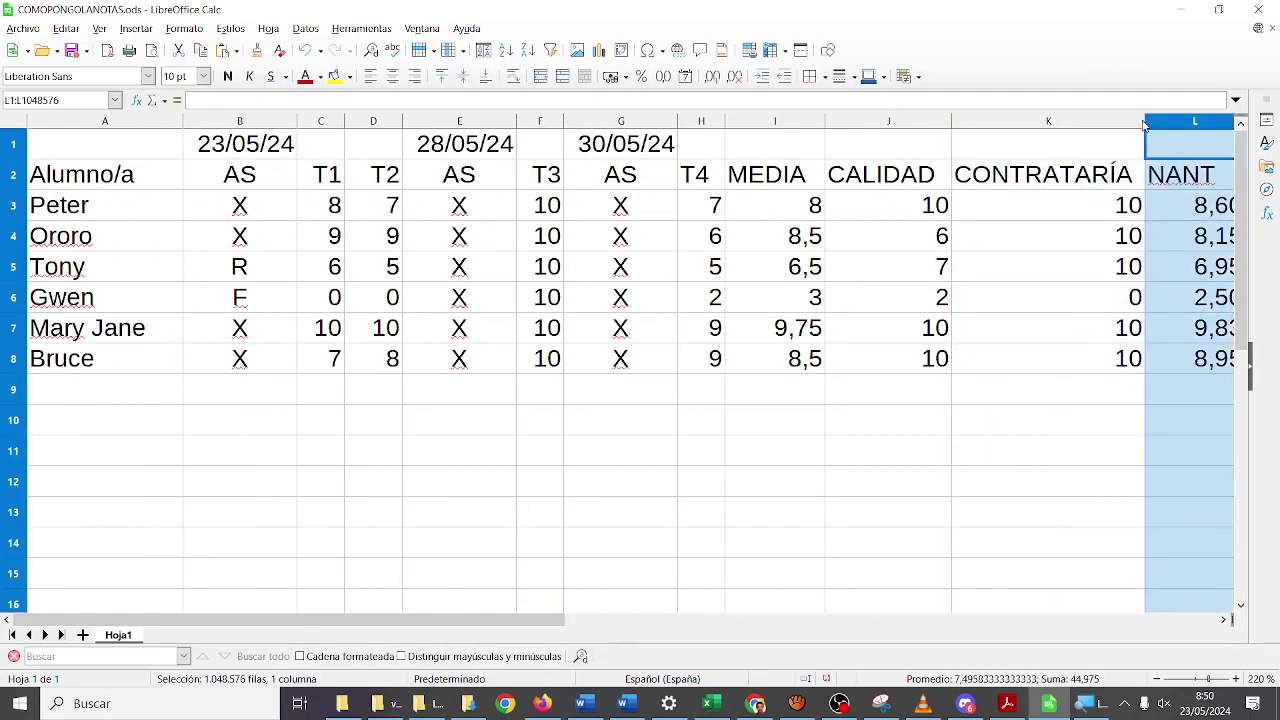
left_click(1142, 122)
left_click_drag(1145, 122, 1032, 122)
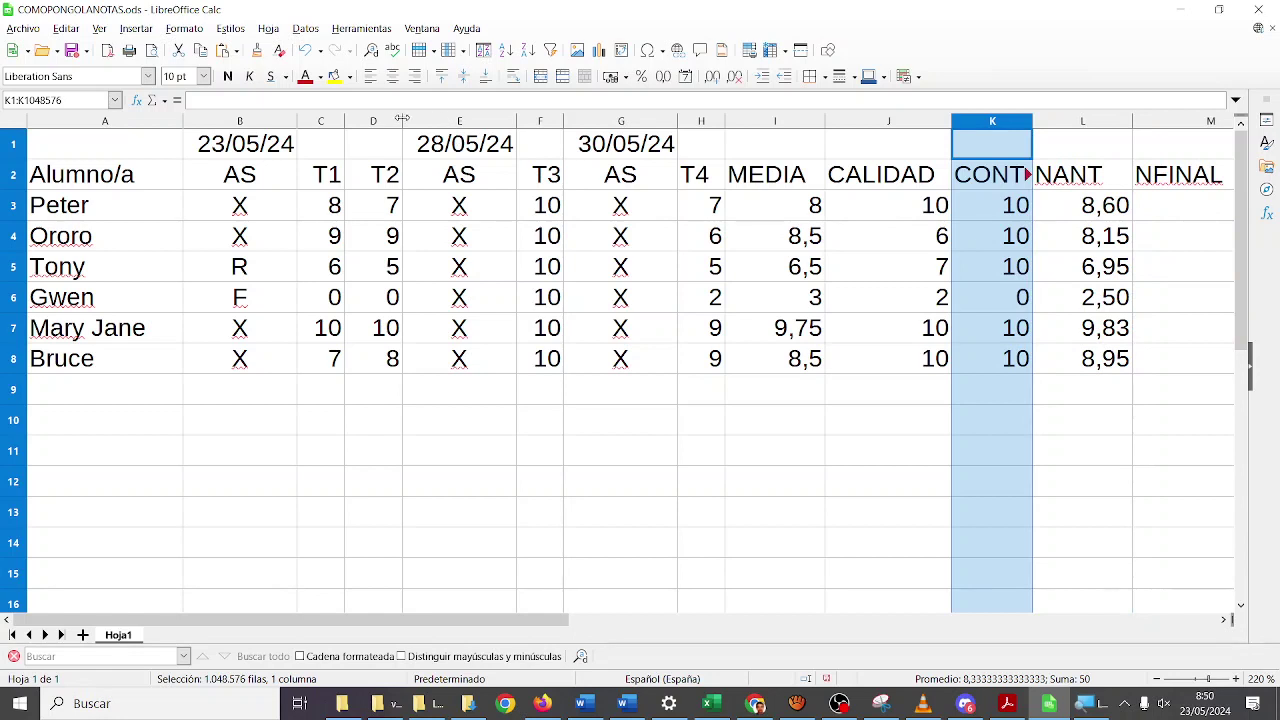
left_click_drag(402, 119, 386, 119)
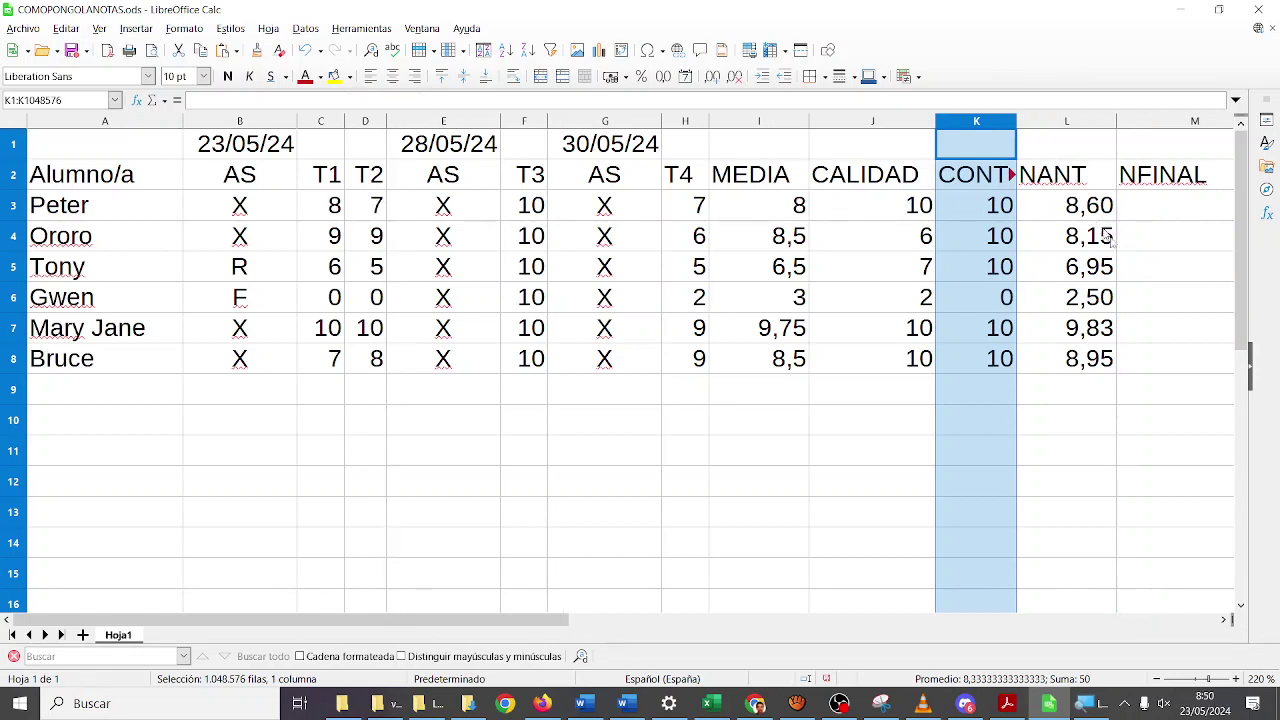
left_click_drag(297, 121, 271, 121)
- Zoom the sheet out to 200 % and enter the rounded final grades 9, 8 and 7 in M3:M5 under NFINAL
left_click(1153, 218)
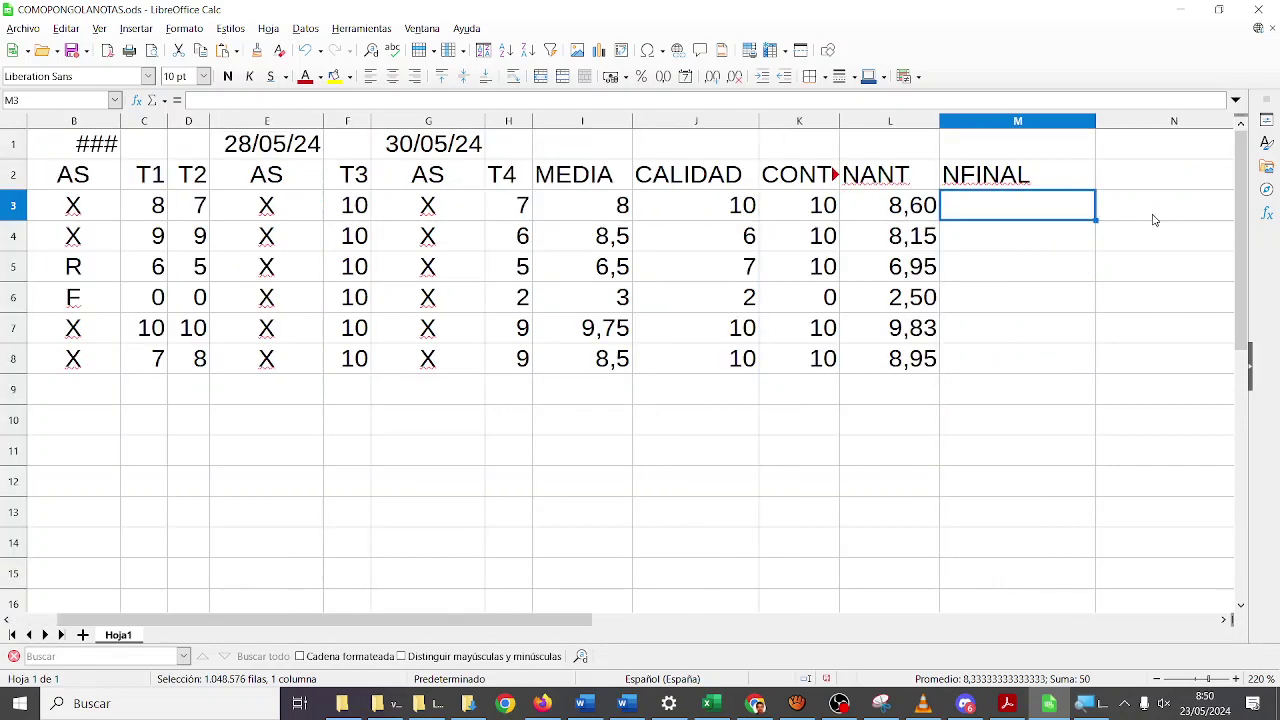
left_click_drag(521, 619, 476, 619)
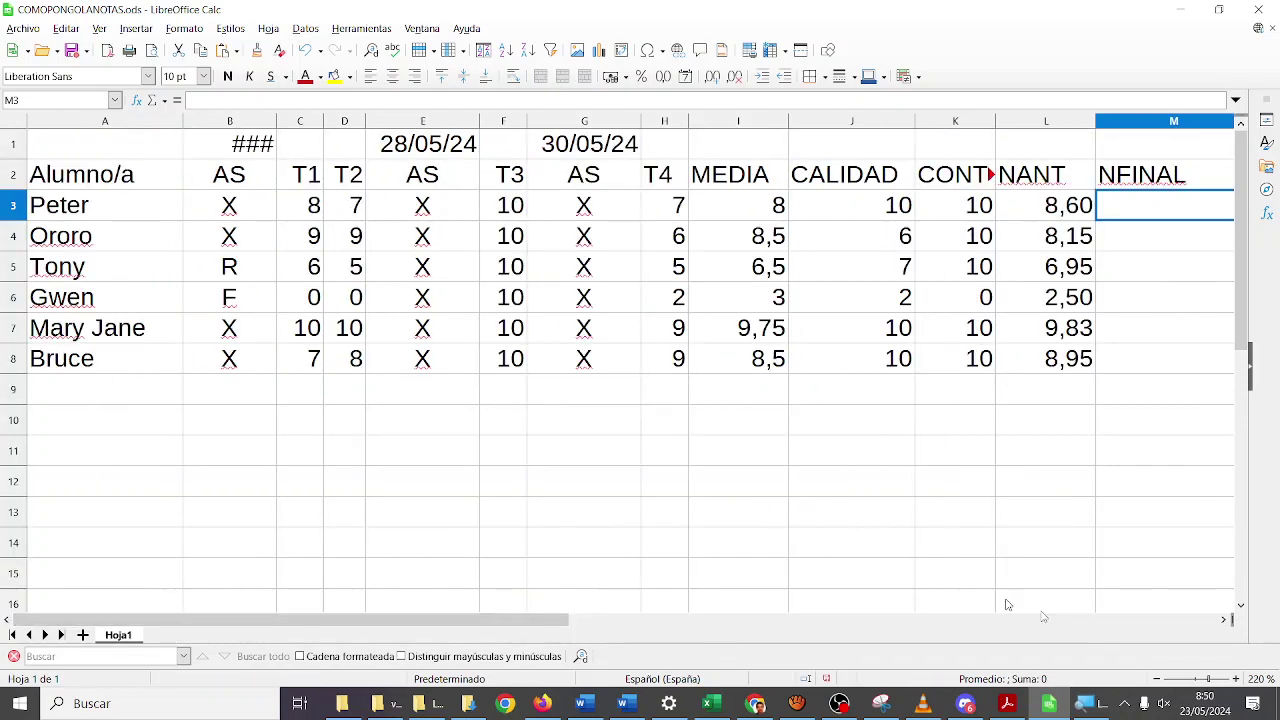
left_click(1156, 679)
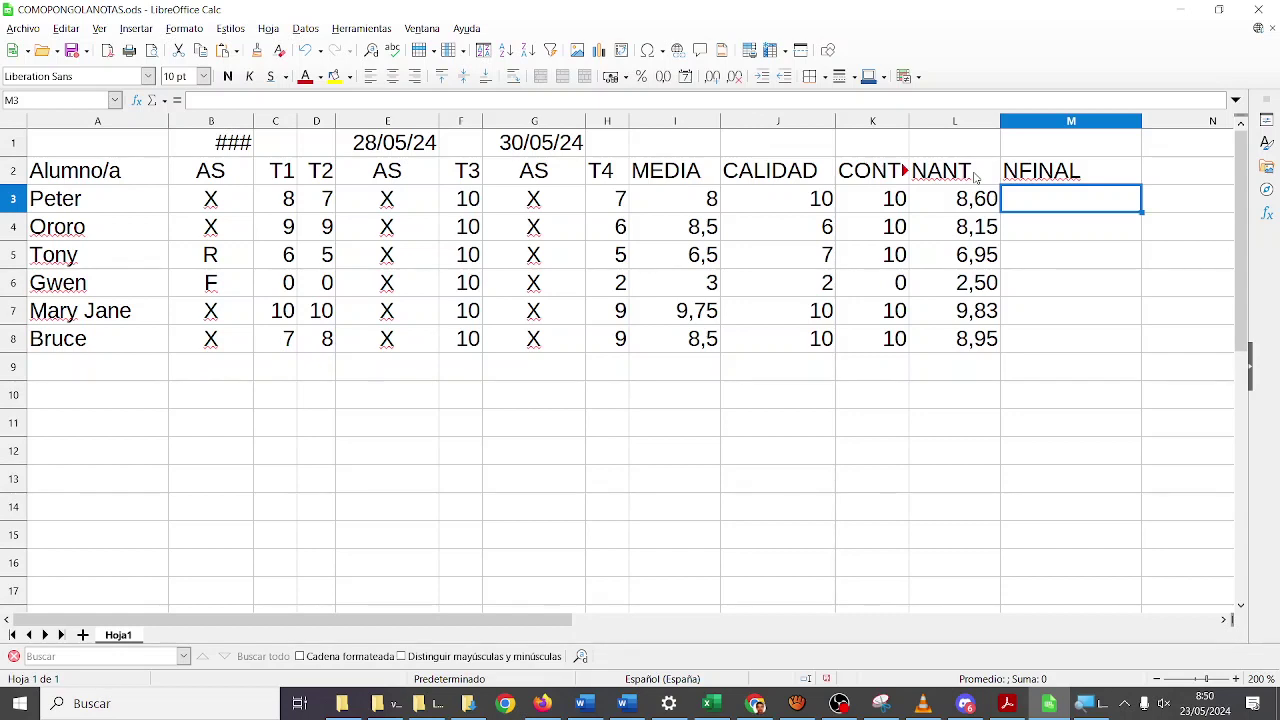
type("9")
key("Return")
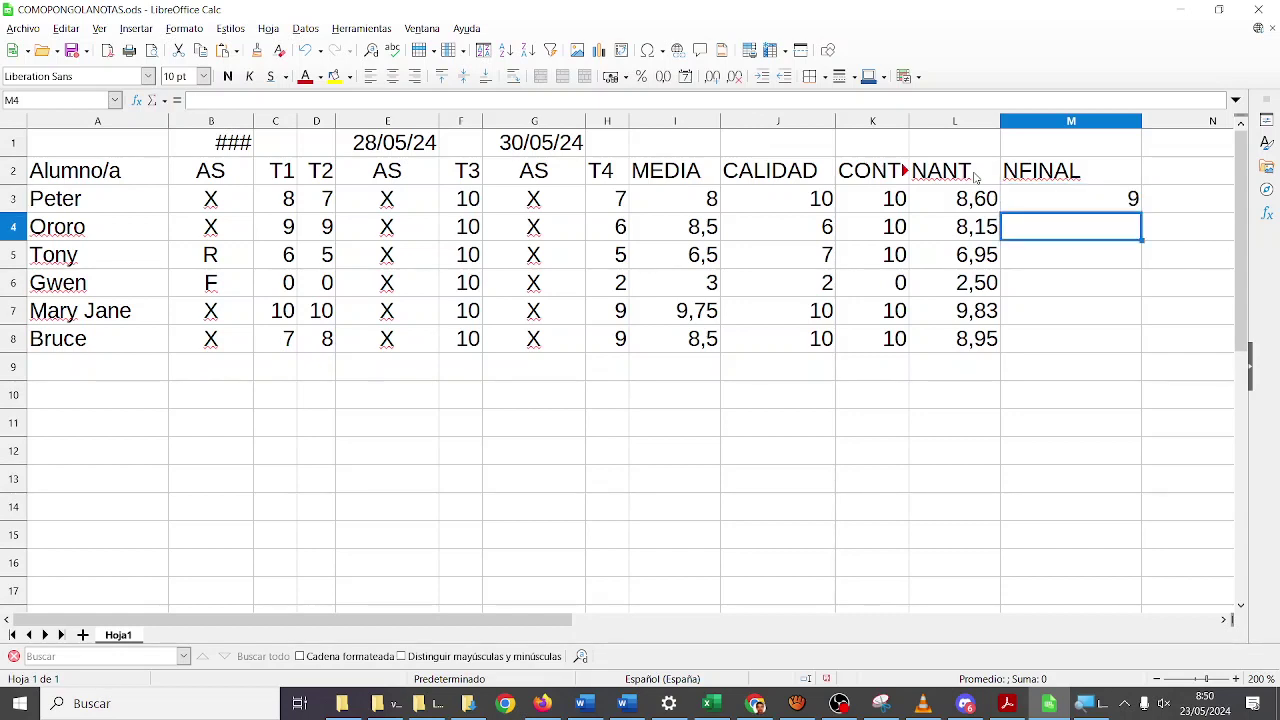
type("8")
key("Return")
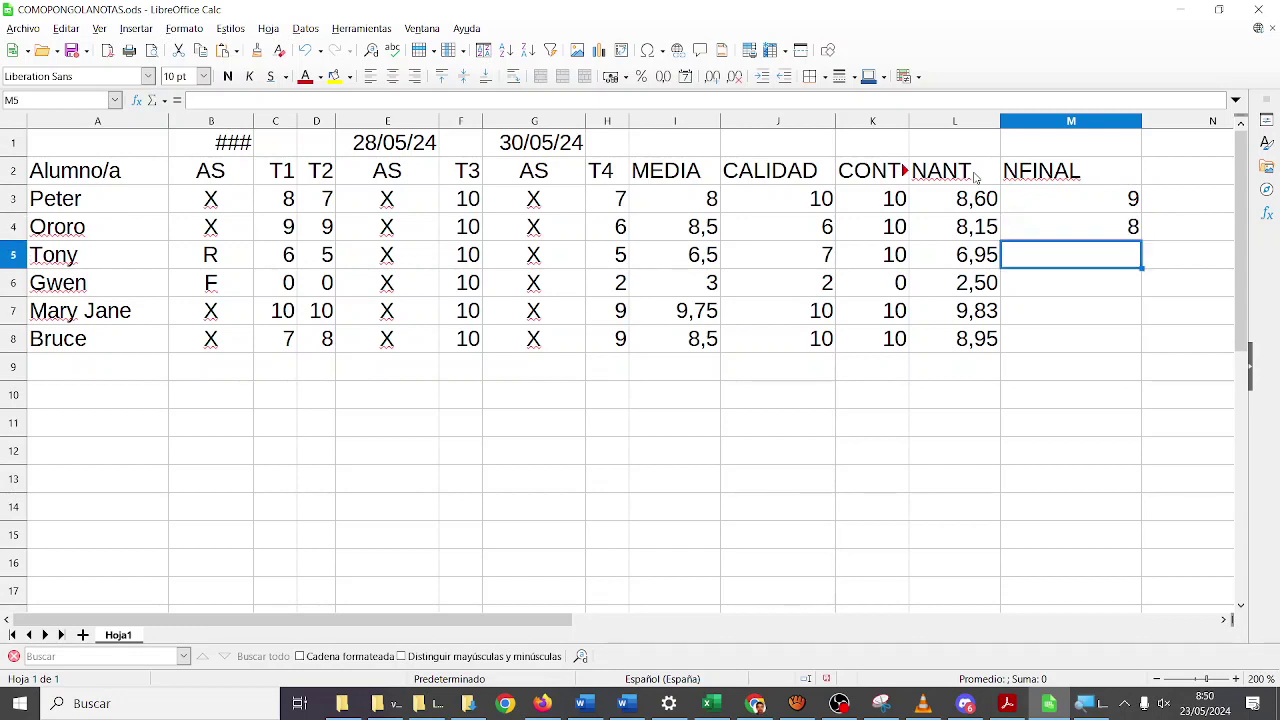
type("7")
key("Return")
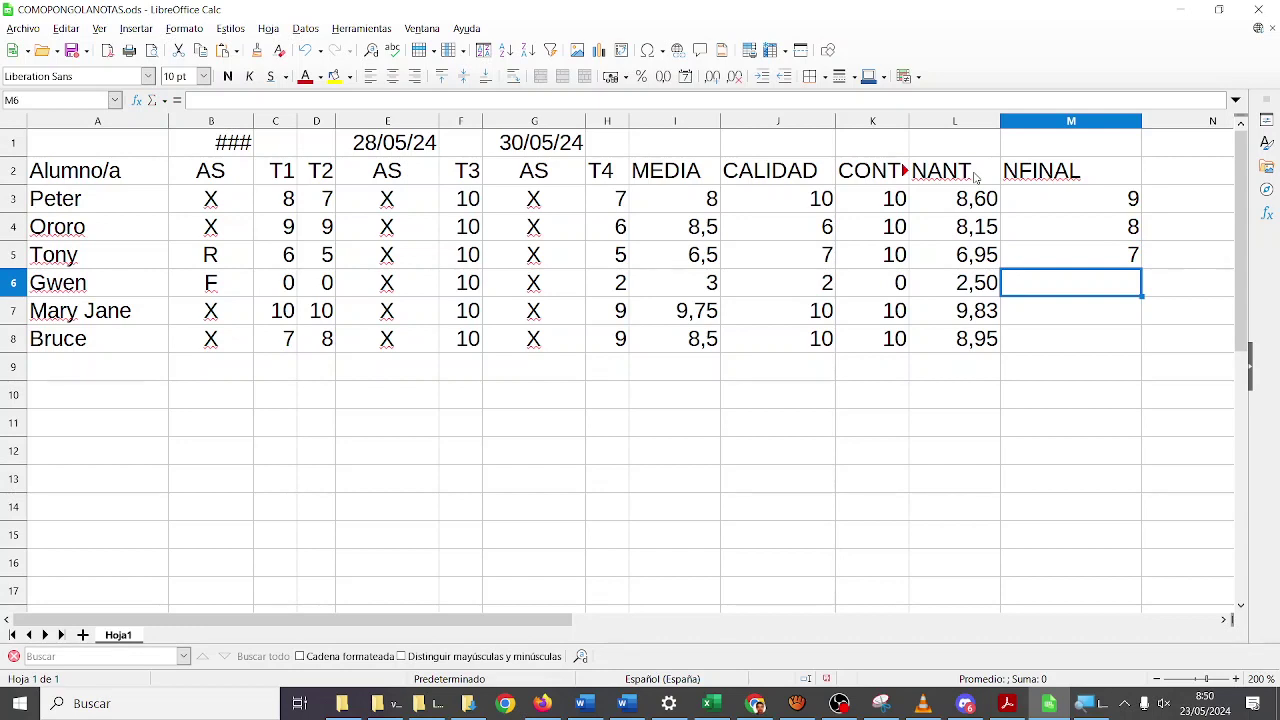
- Enter the rounded final grades 3, 10 and 9 in M6:M8 for the last three students
type("3")
key("Return")
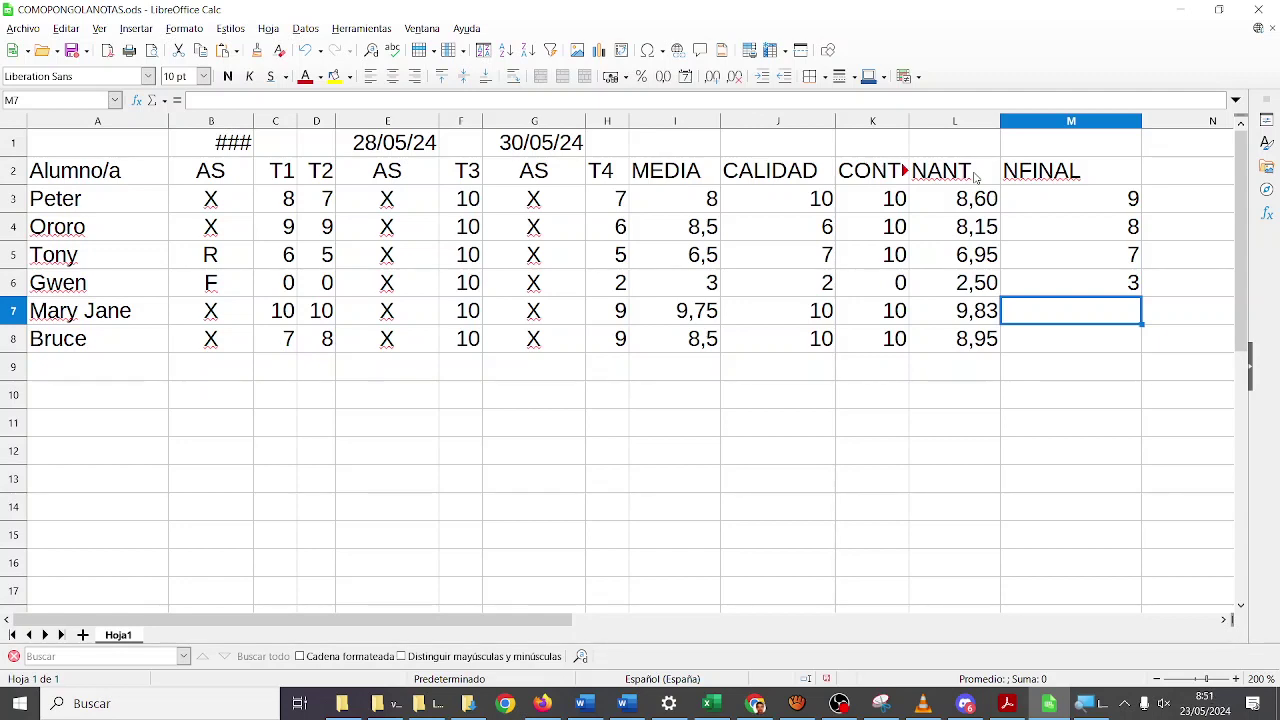
type("10")
key("Return")
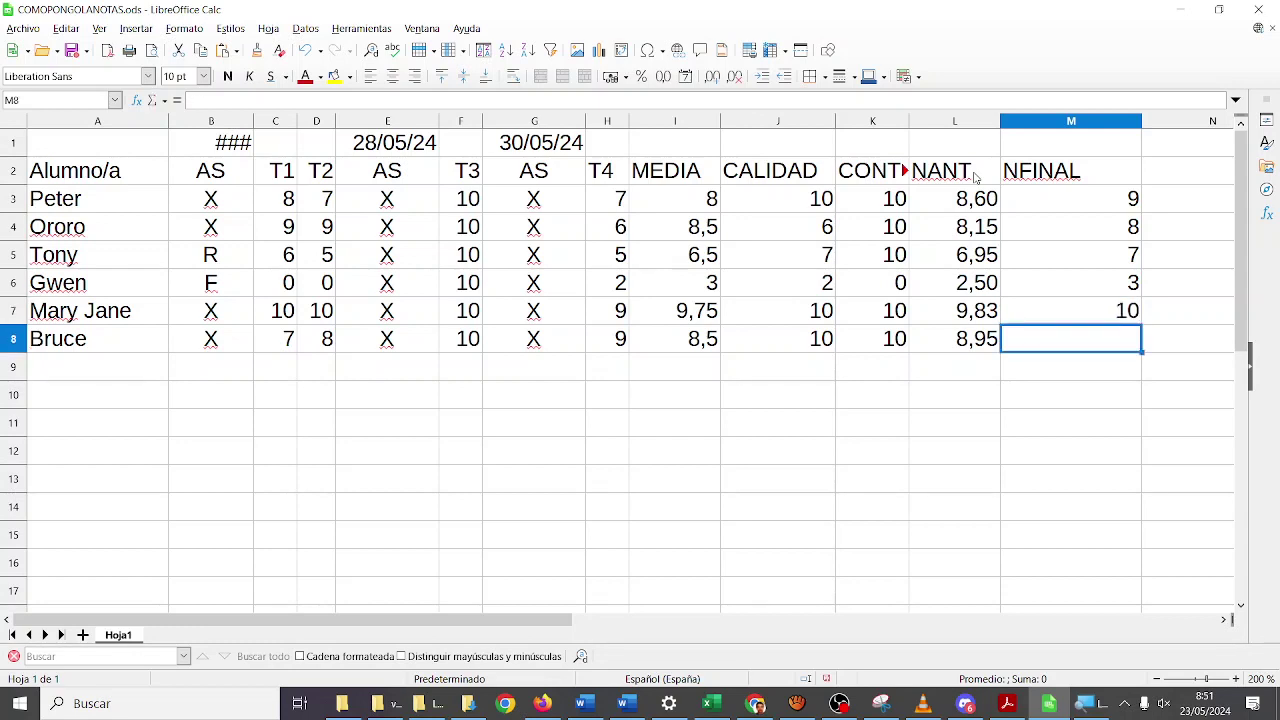
type("9")
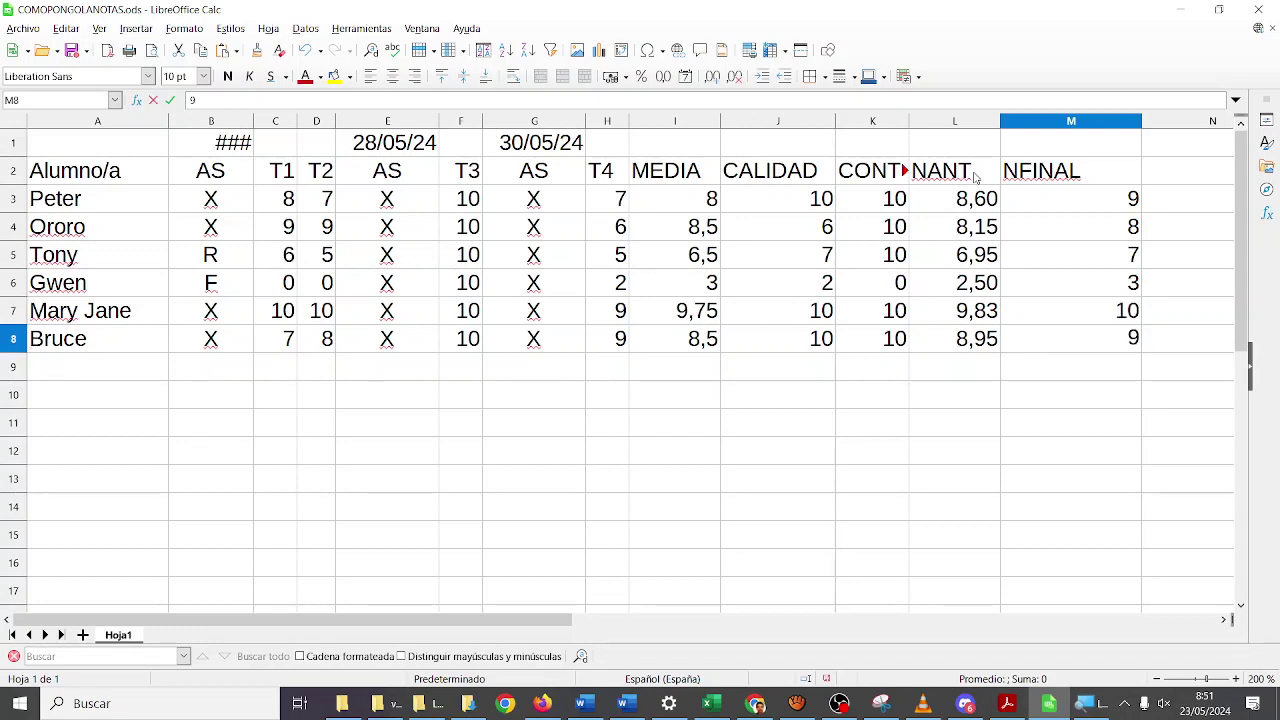
key("Up")
- Go through the NFINAL grades in M3:M8 and compare them with the NANT values
key("Up")
key("Up")
key("Up")
key("Up")
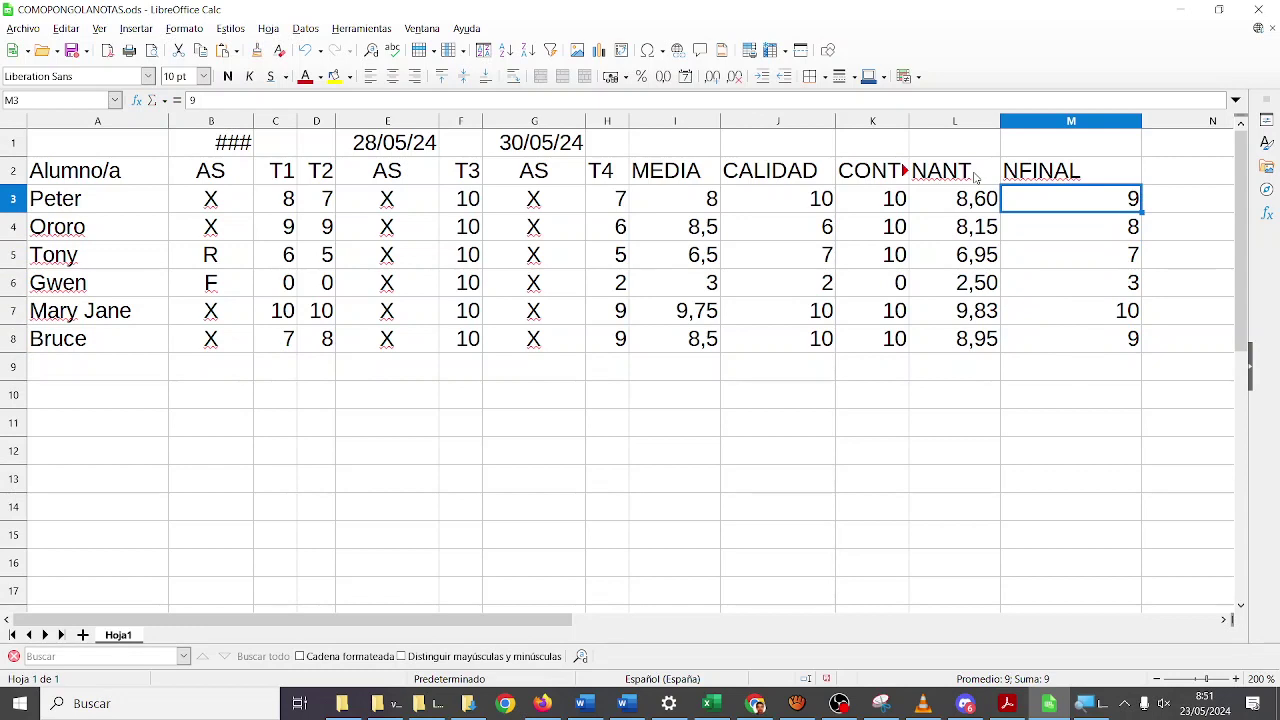
key("Down")
key("Down")
key("Down")
key("Down")
key("Down")
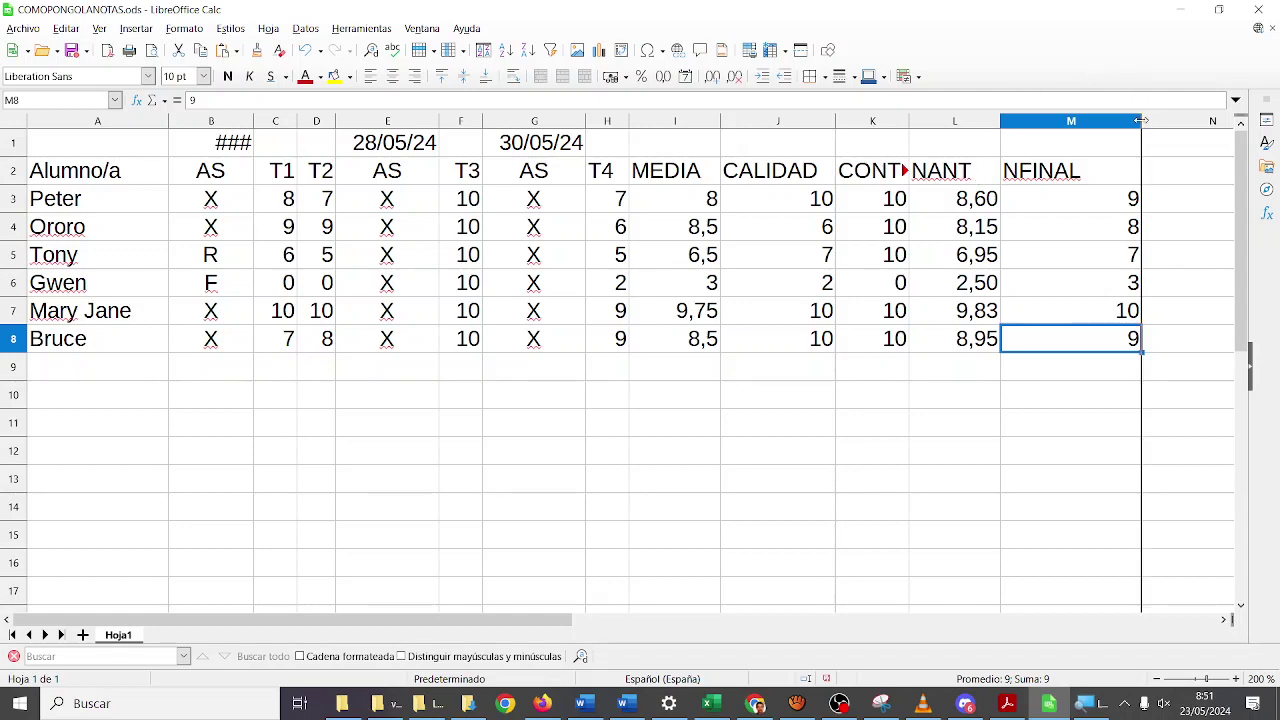
- Fit the width of the NFINAL column M to its contents
double_click(1143, 124)
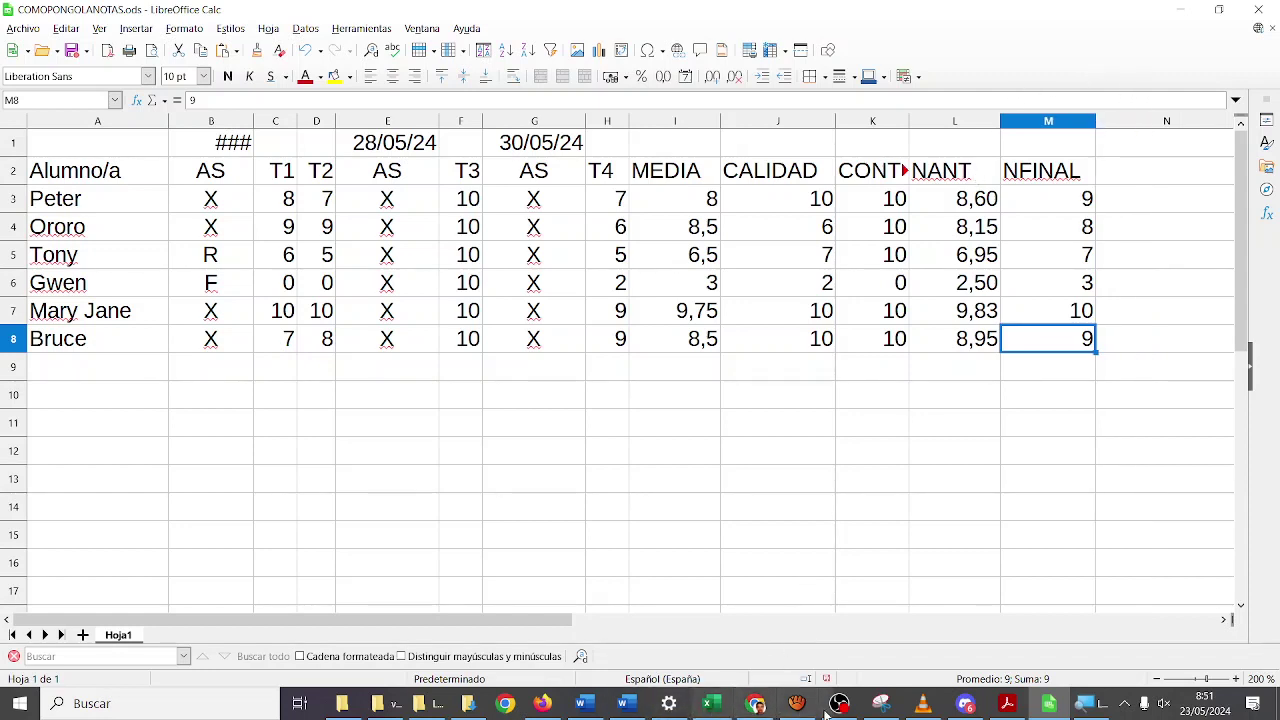